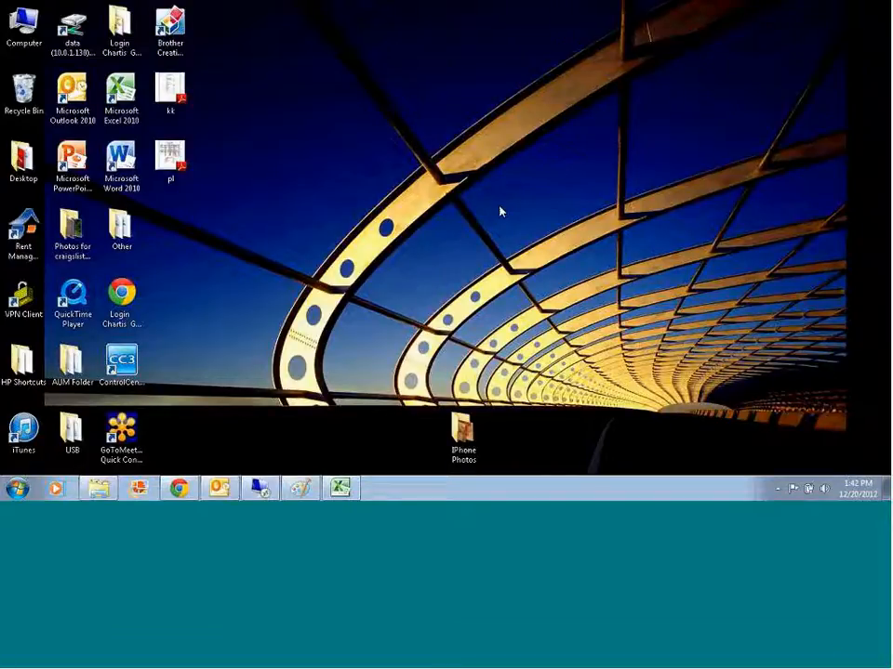
Step: View the fake receipts image in Paint, and switch to the Petty Cash Reconciliation workbook in Excel
left_click(298, 489)
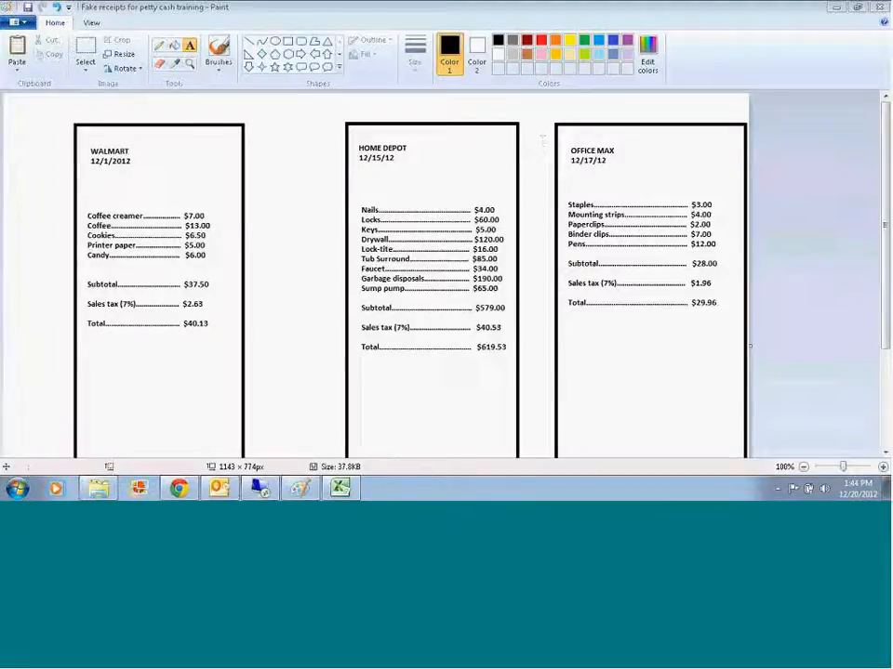
mouse_move(339, 491)
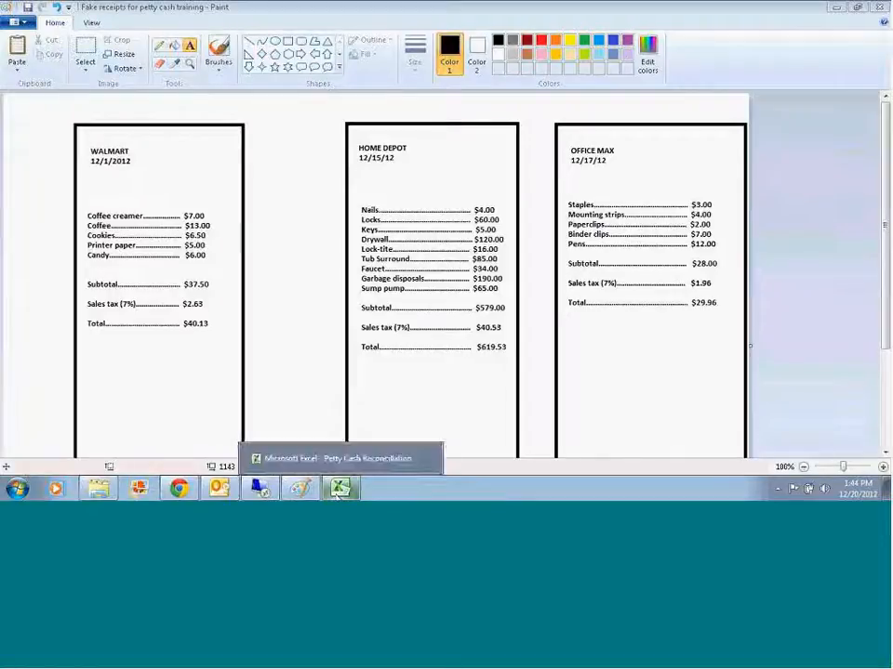
left_click(339, 460)
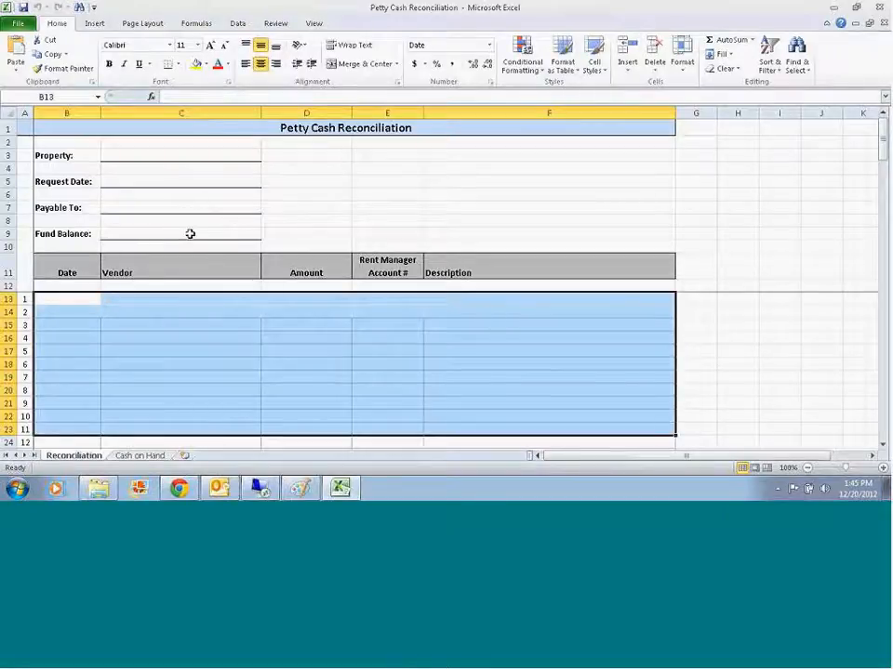
Step: Examine the Reconciliation sheet from the header fields to the expense totals, and the denomination table on the Cash on Hand sheet
scroll(190, 232, "down", 4)
scroll(192, 234, "down", 1)
scroll(157, 309, "up", 4)
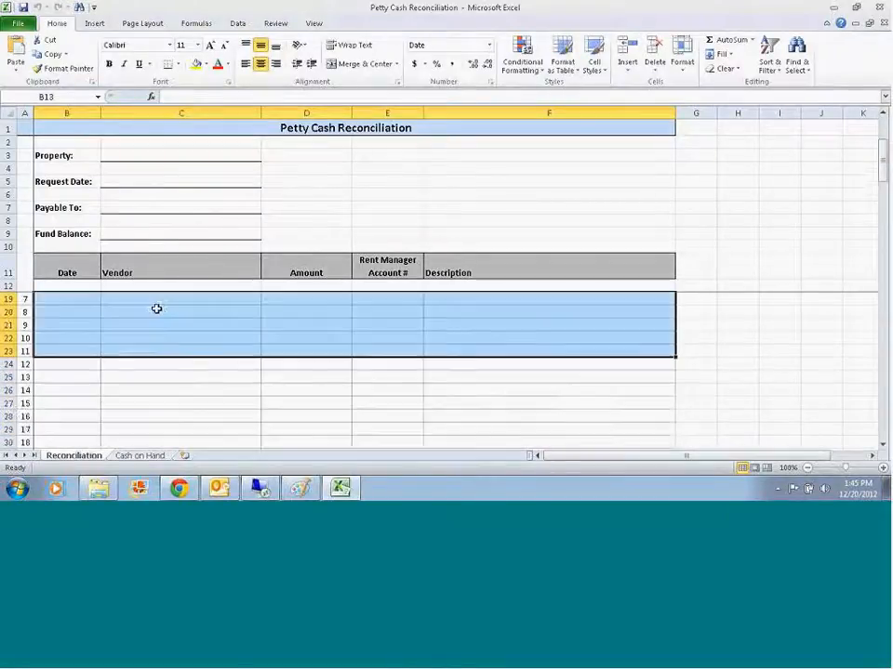
scroll(136, 394, "down", 2)
scroll(136, 393, "down", 2)
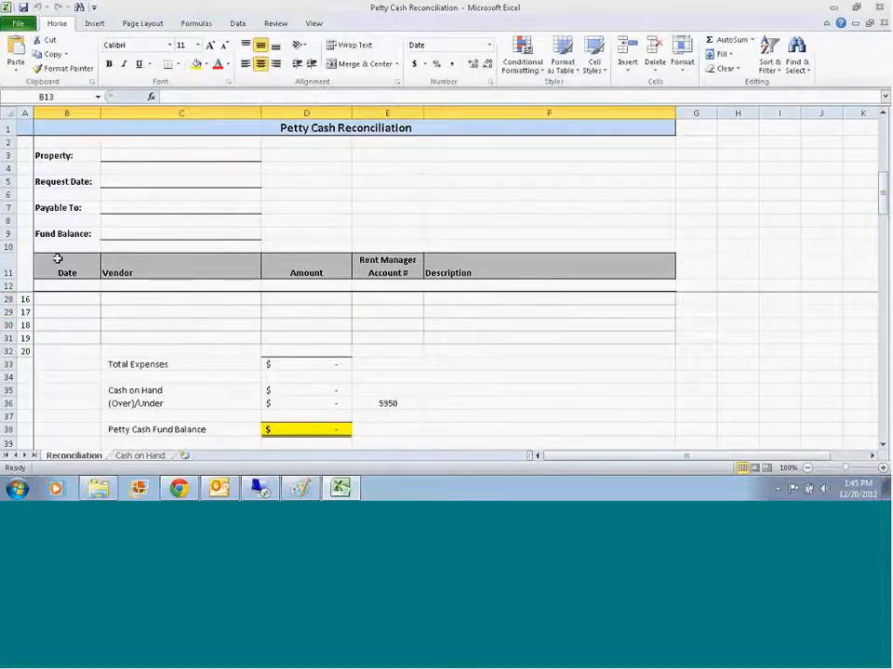
scroll(323, 311, "up", 5)
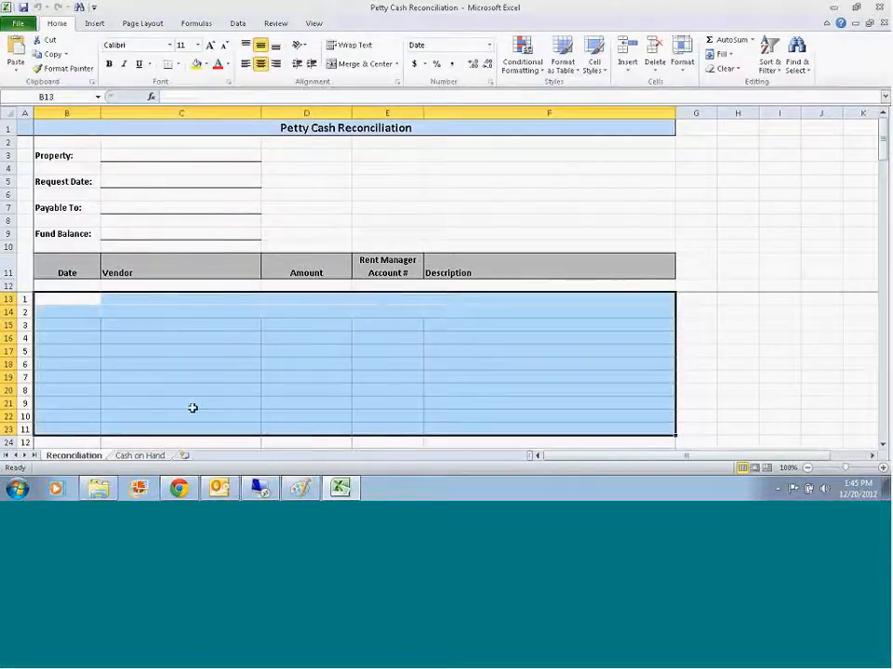
left_click(142, 456)
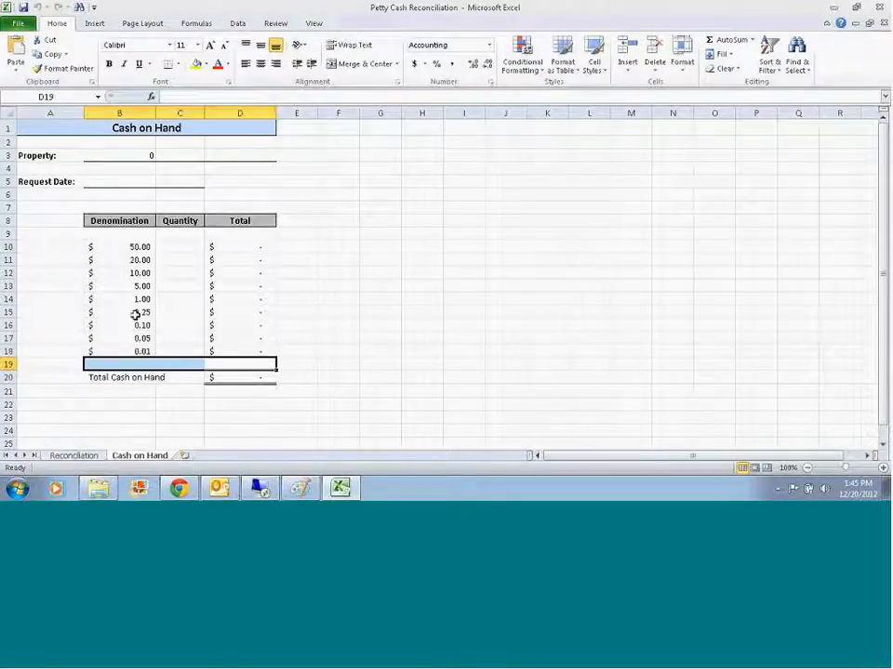
left_click(89, 456)
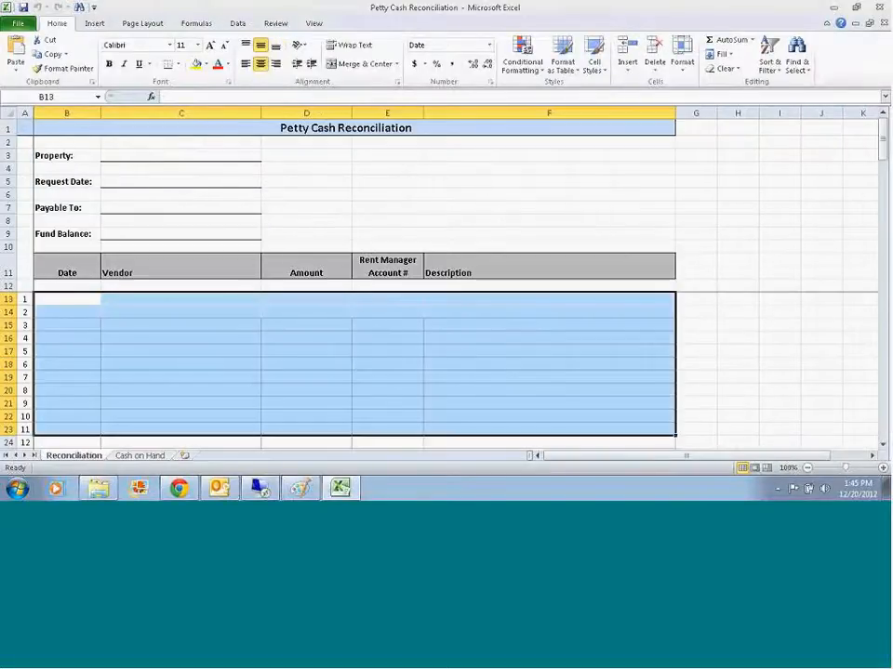
Step: Fill in the Reconciliation sheet's Property as "Sample Apartments" and its Request Date as 12/20/2012
left_click(147, 155)
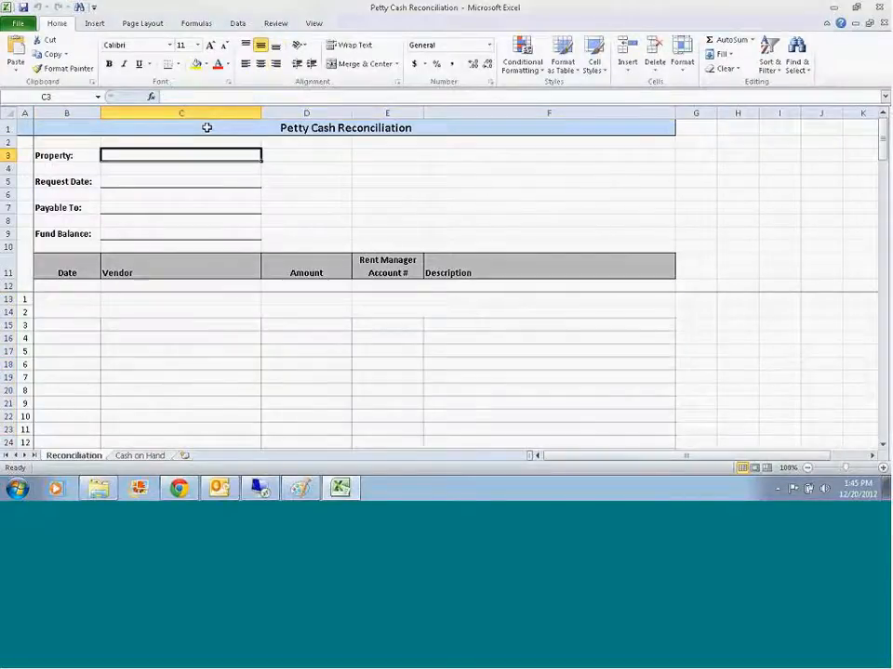
type("Sample ")
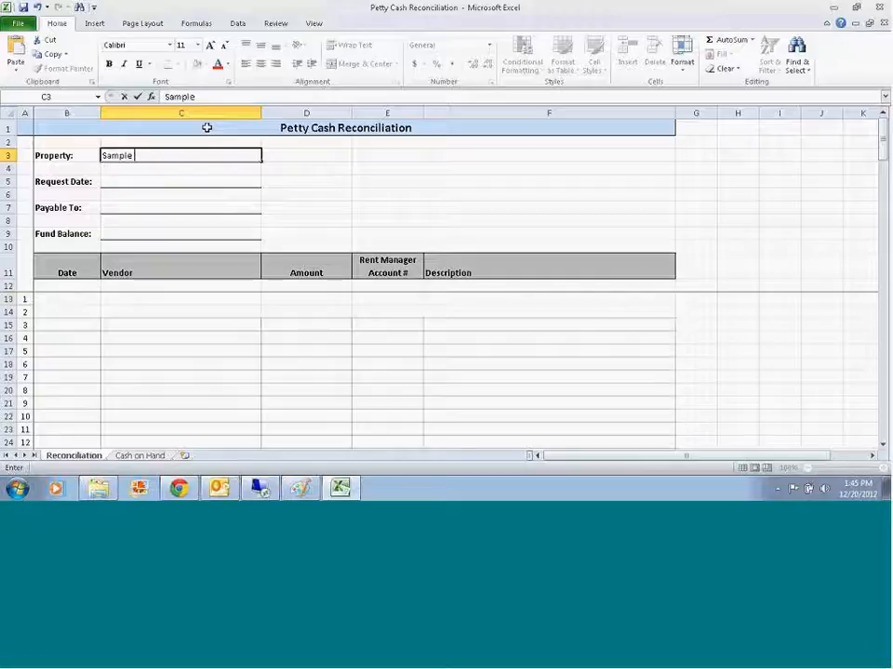
type("Apartments")
key("Return")
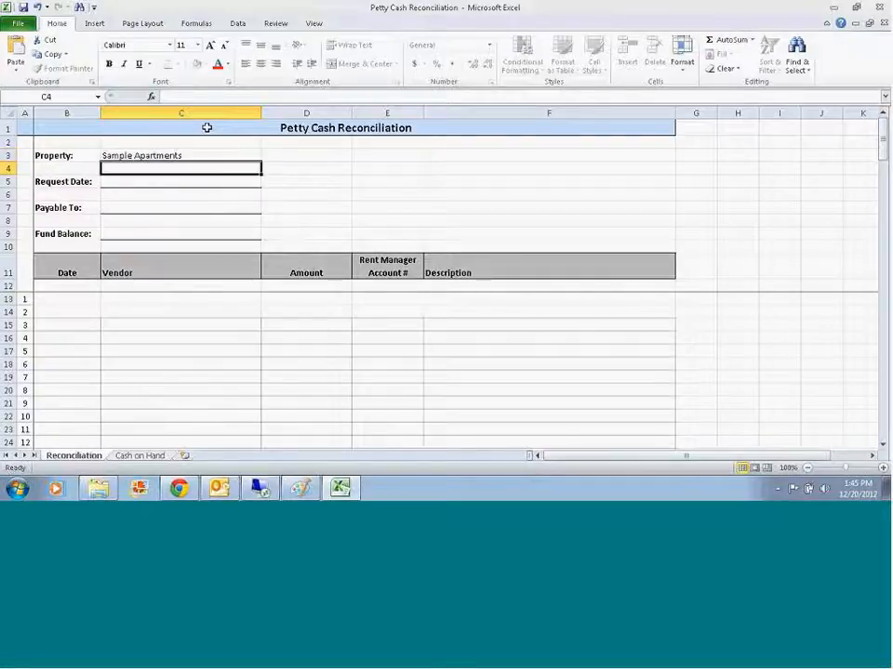
key("Return")
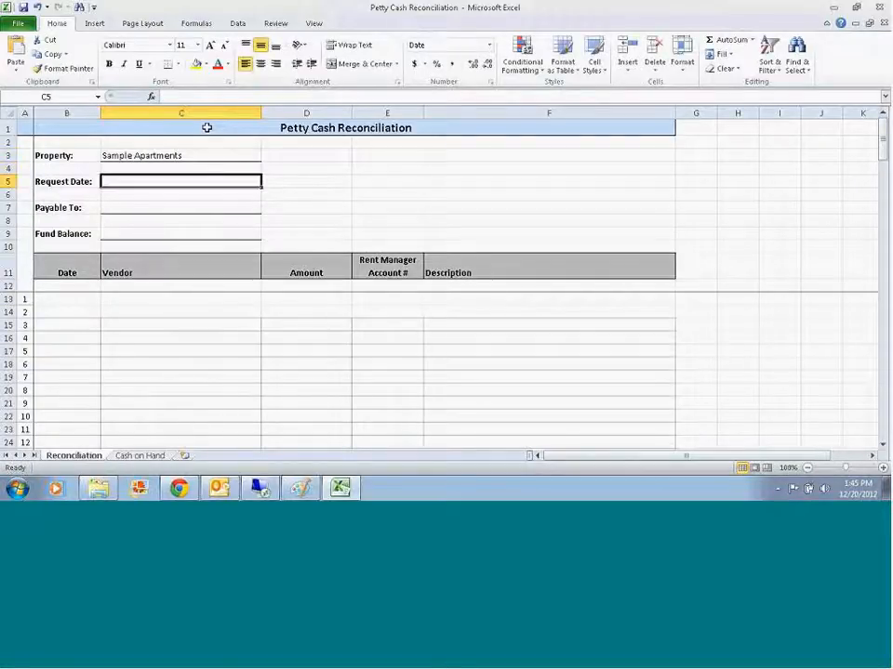
type("12/20/2012")
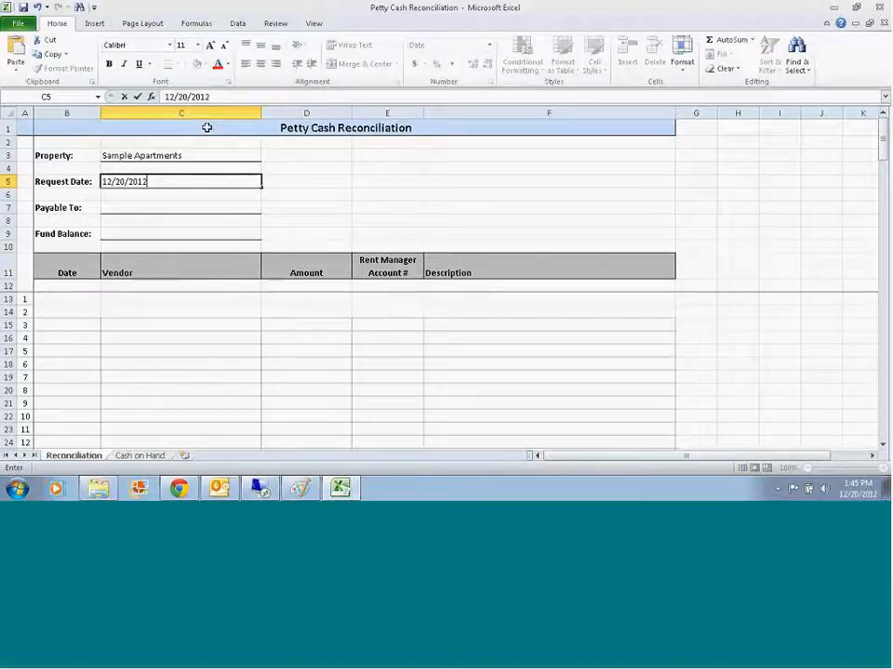
key("Return")
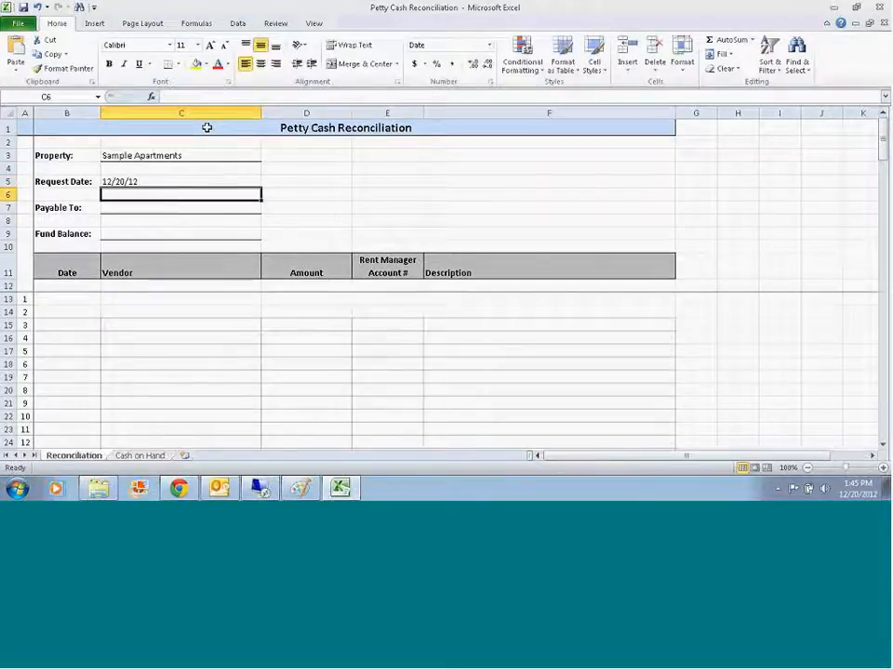
Step: Referring to the Rent Manager vendor record, enter the payee's full name with "- Petty Cash Custodian" in Payable To, and set the Fund Balance to 500.00
key("Return")
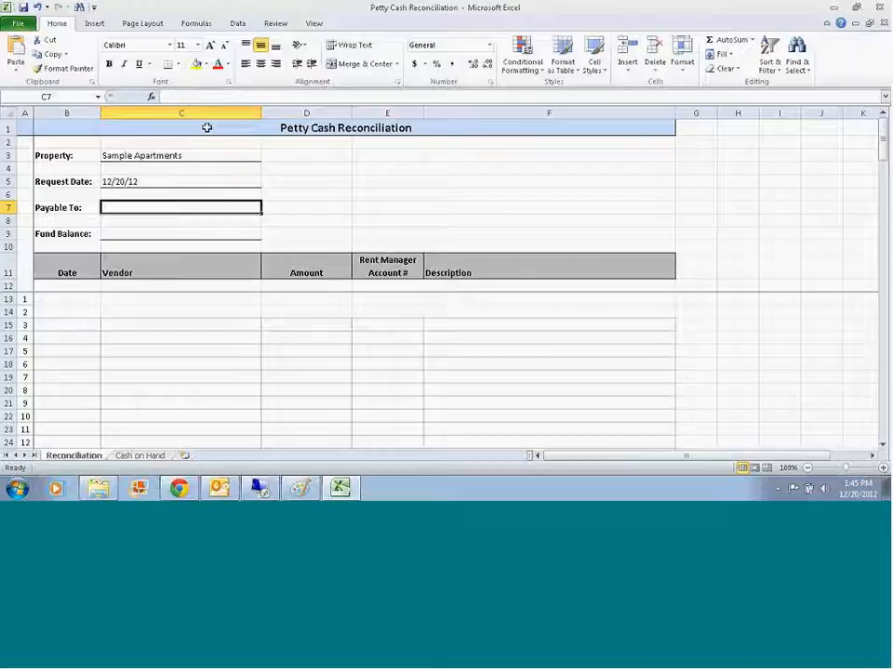
left_click(258, 489)
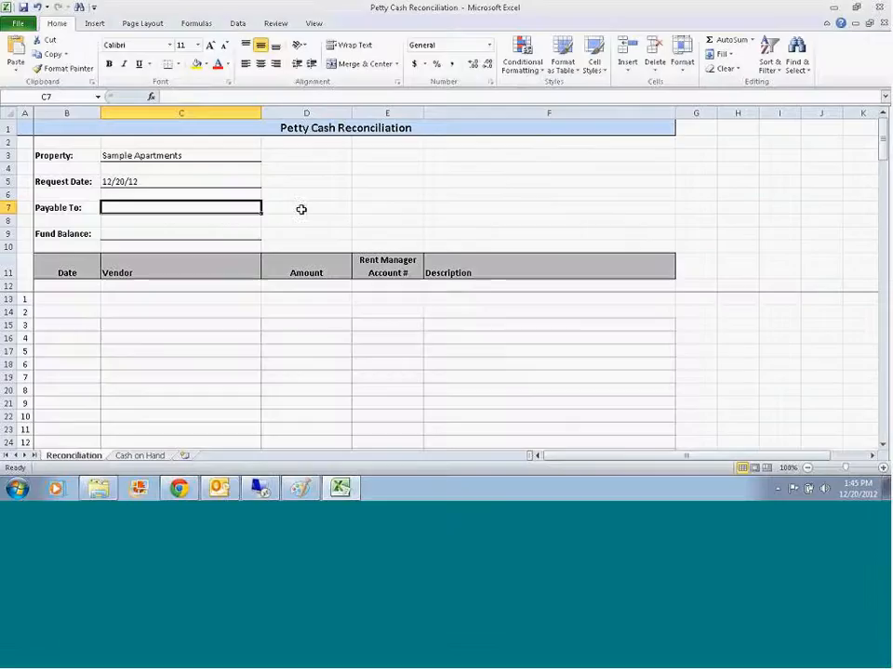
type("Sarah ")
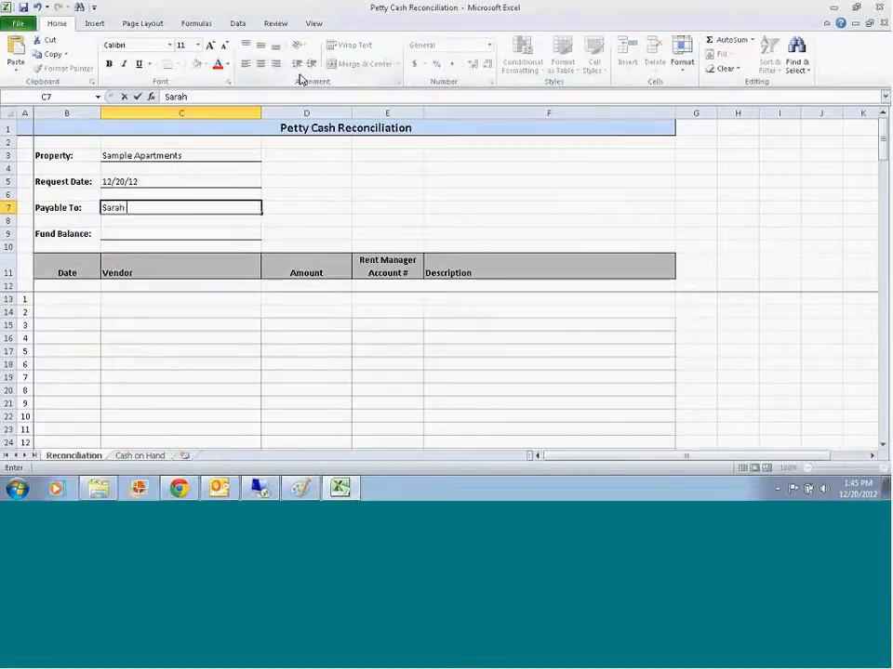
type("Smith - Petty Cash Custod")
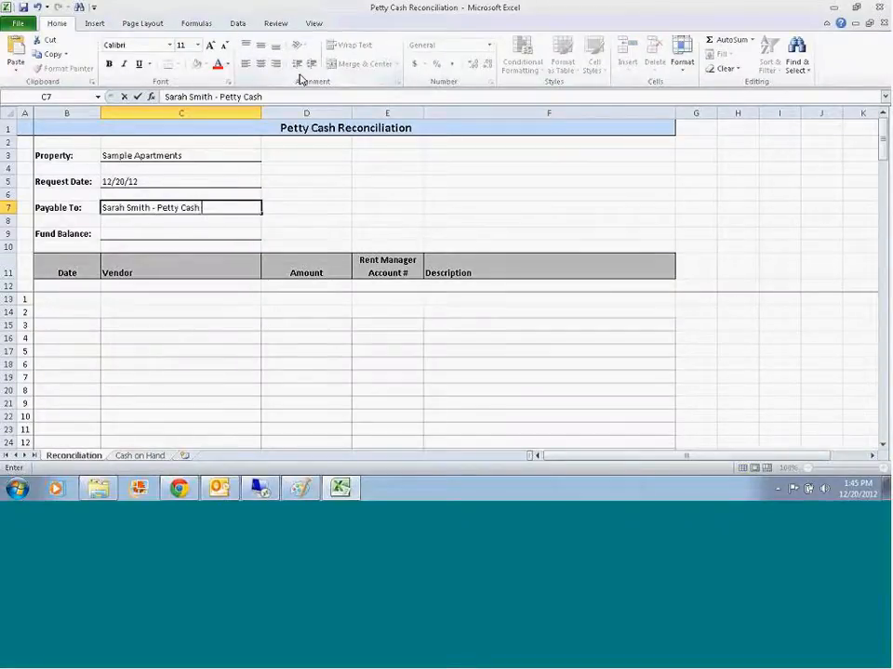
type("ian")
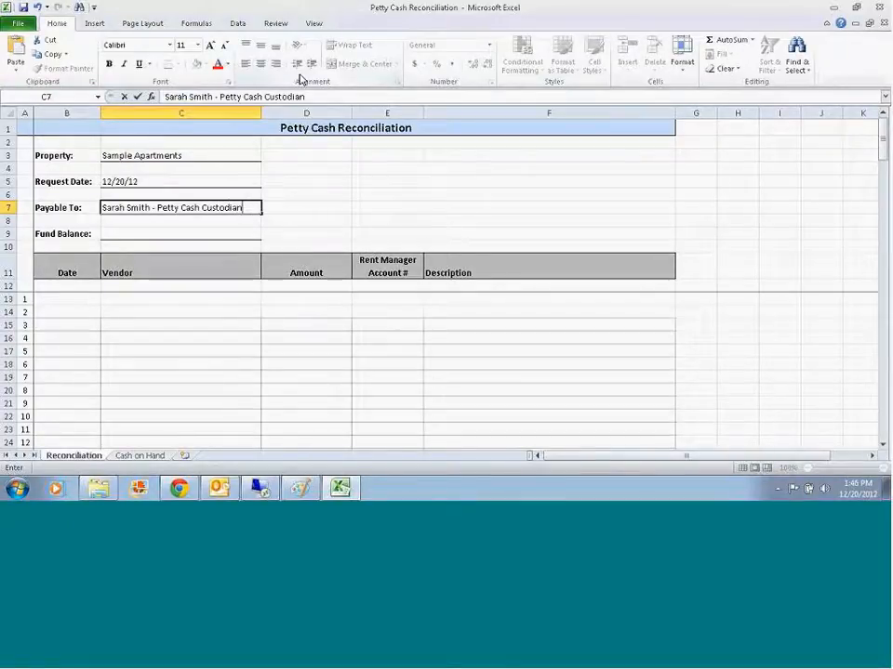
key("Return")
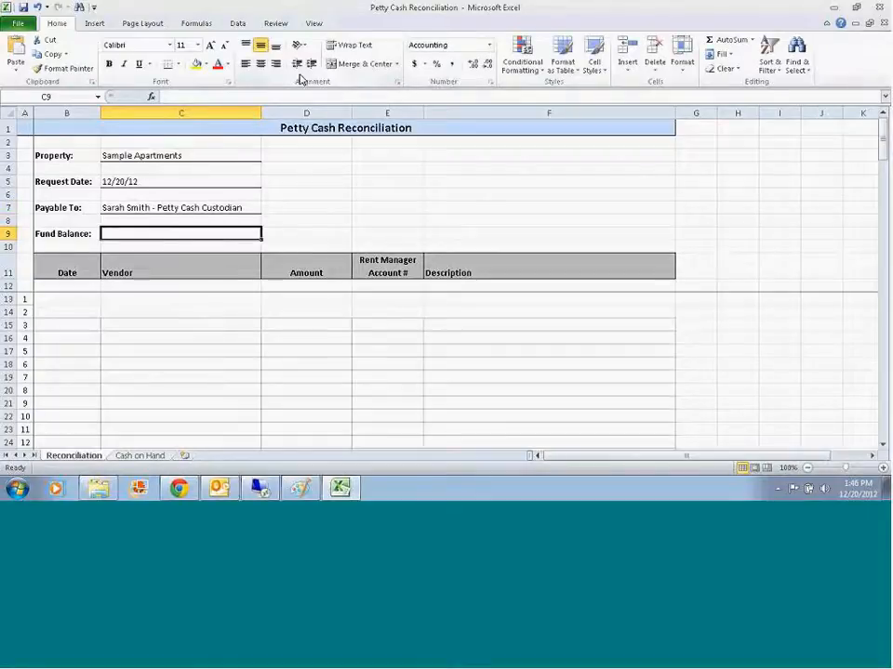
type("500.0")
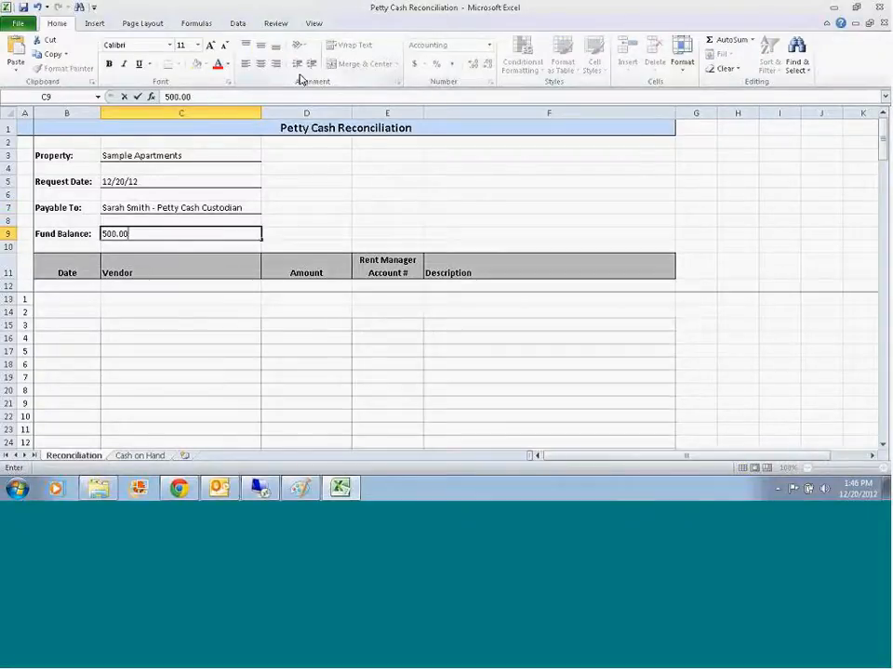
key("Return")
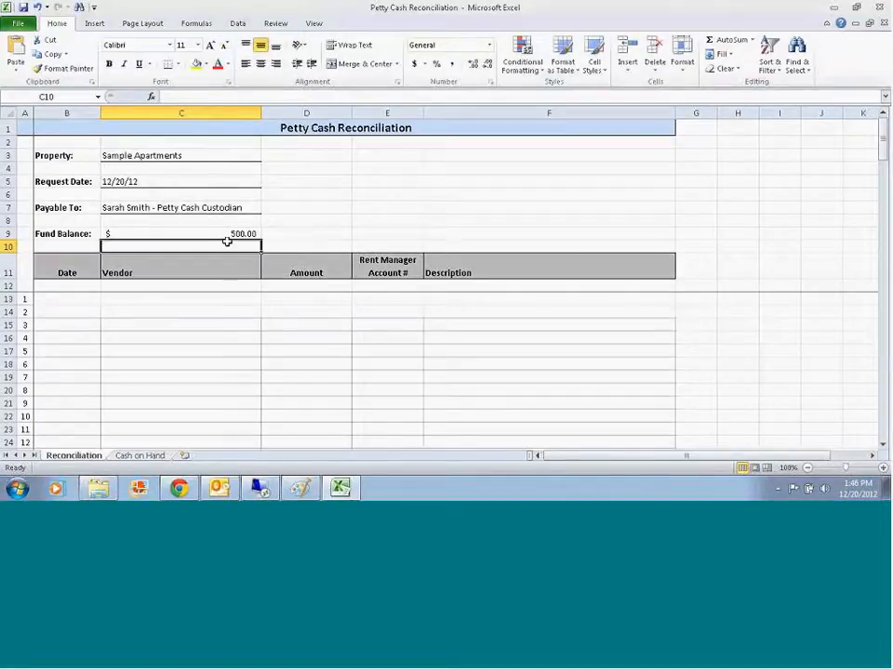
Step: Set the Request Date on the Cash on Hand sheet to 12/20/2012
left_click(139, 456)
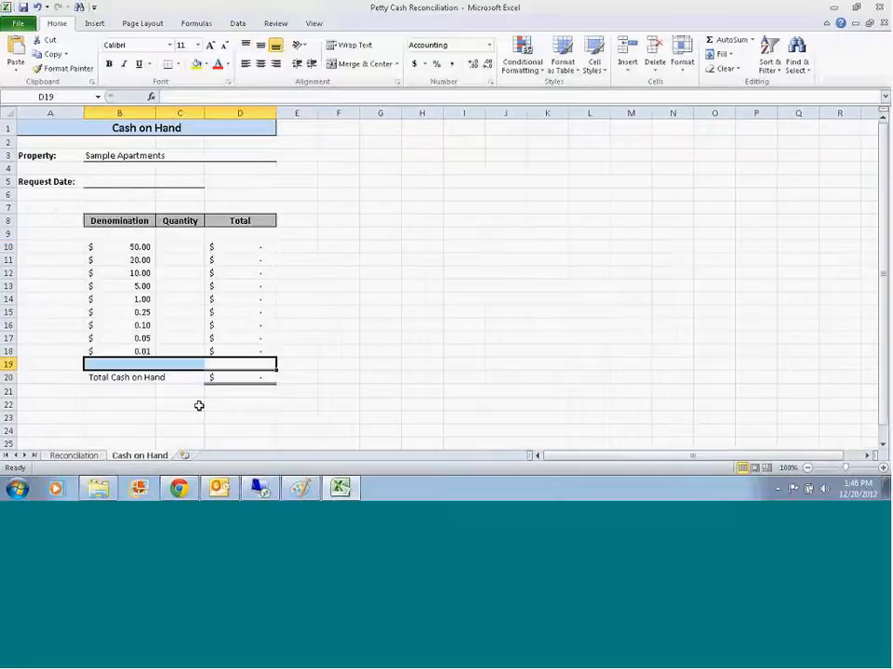
left_click(135, 182)
type("12/20/2012")
key("Return")
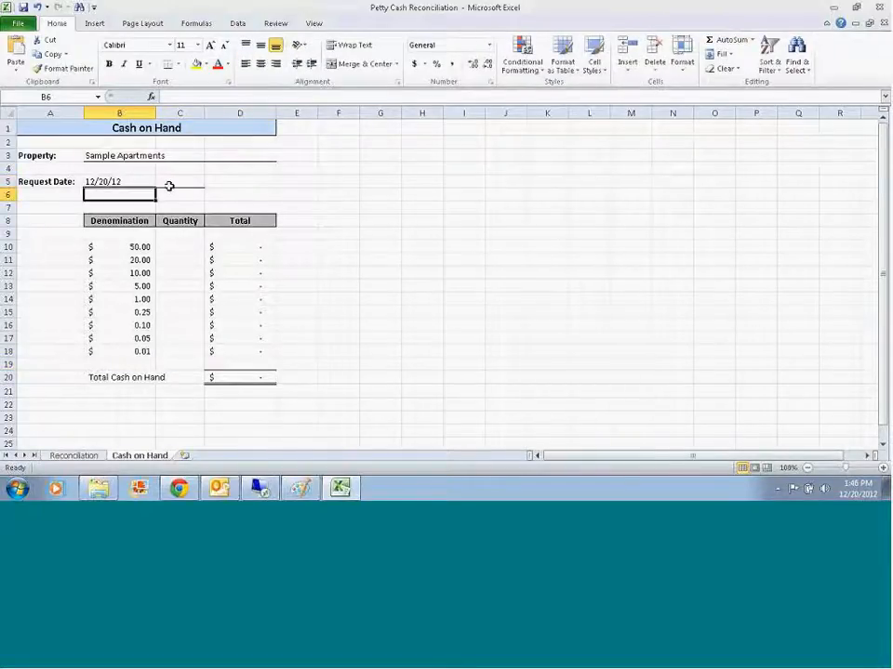
Step: Return to the Reconciliation sheet's first expense date cell, B13, and shrink the Excel window so the Walmart receipt shows beside it
left_click(72, 457)
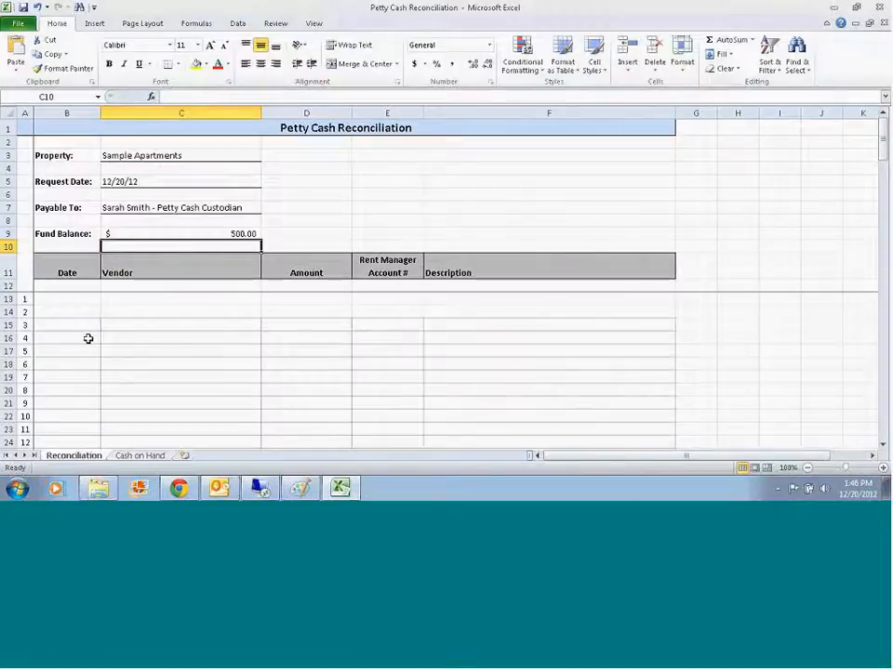
left_click_drag(65, 299, 522, 377)
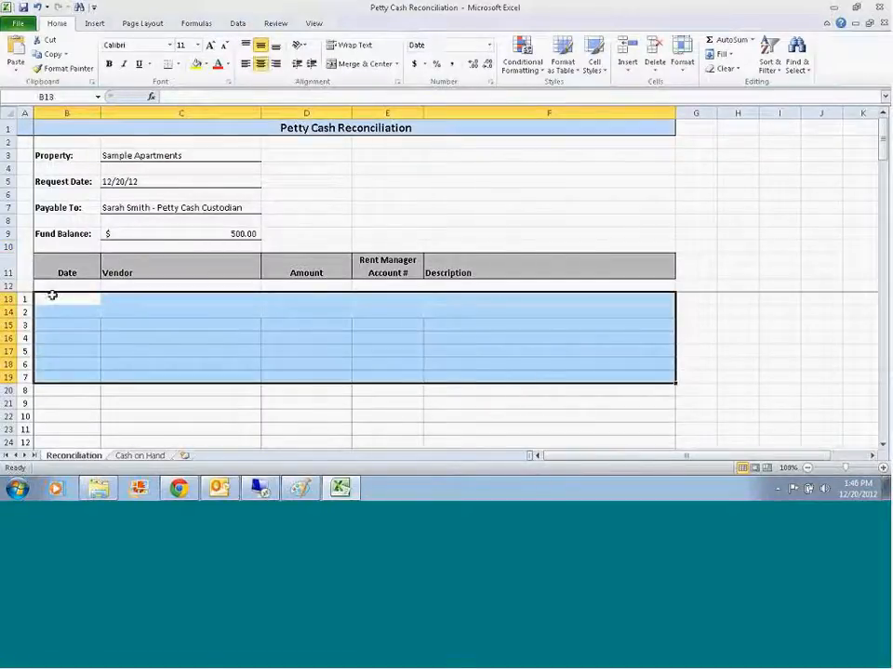
left_click(52, 295)
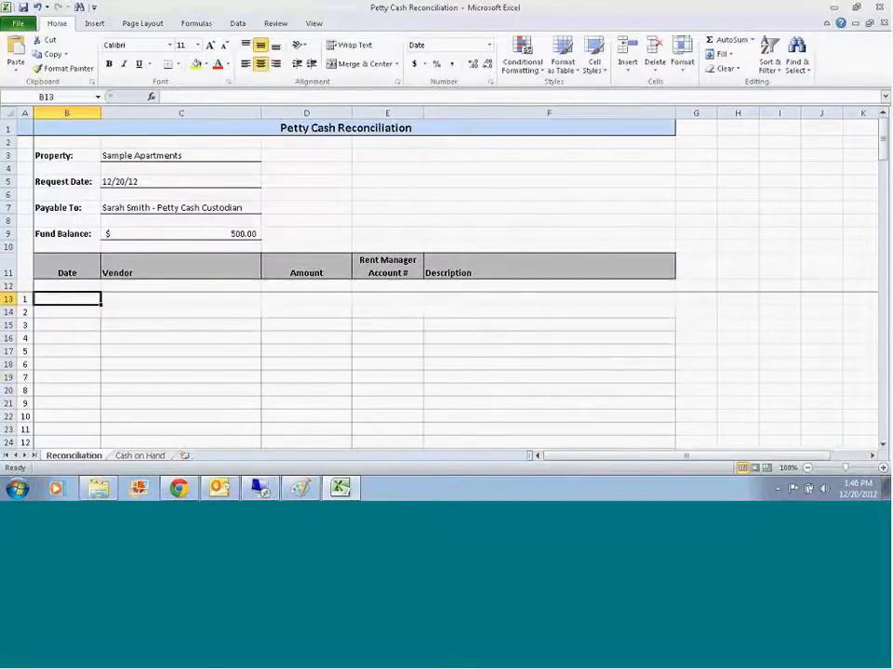
left_click(856, 8)
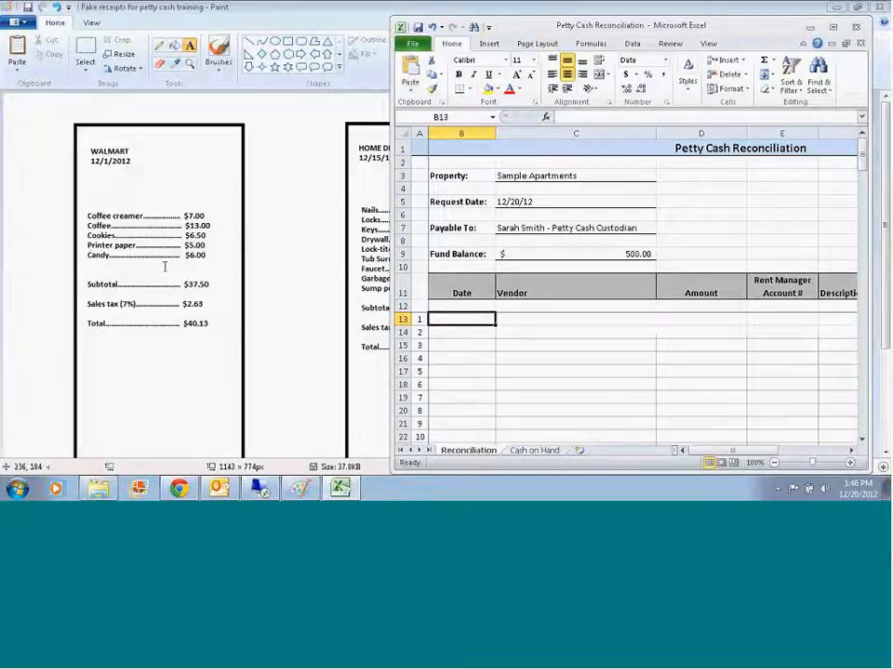
Step: Enter the first expense line in row 13 with date 12/1/12, vendor Walmart and amount 40.13
type("12/1/12")
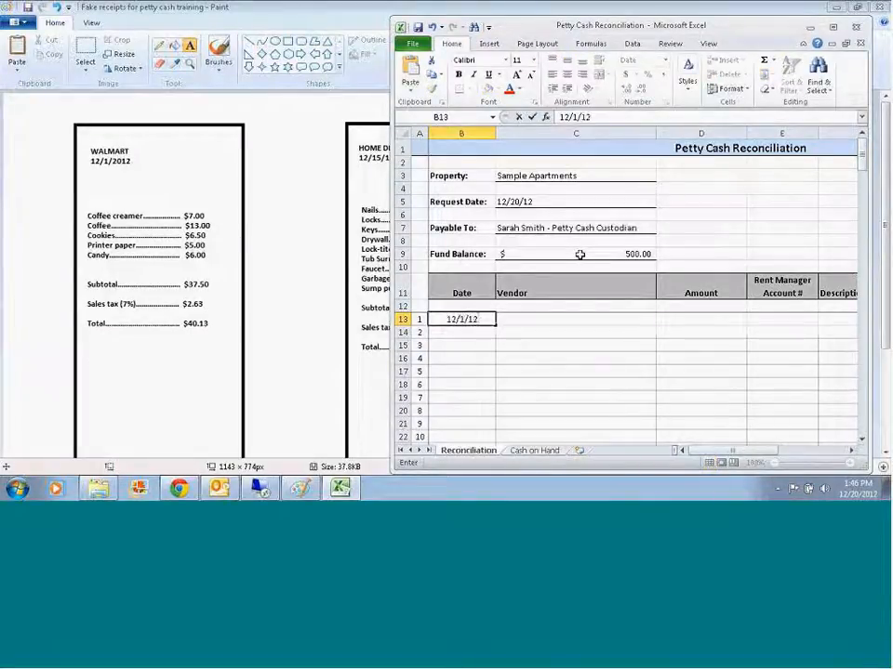
key("Tab")
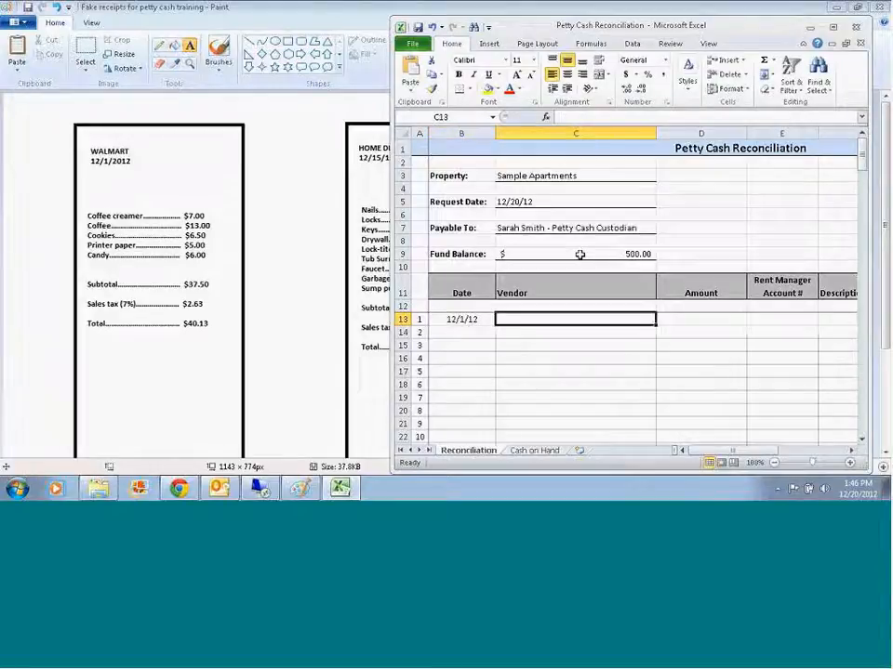
type("Walmart")
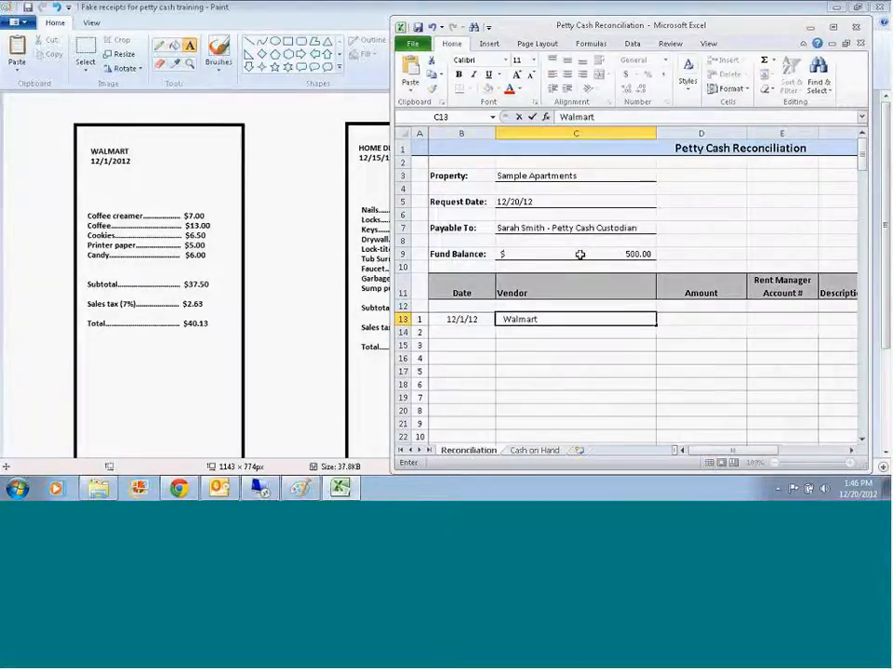
key("Tab")
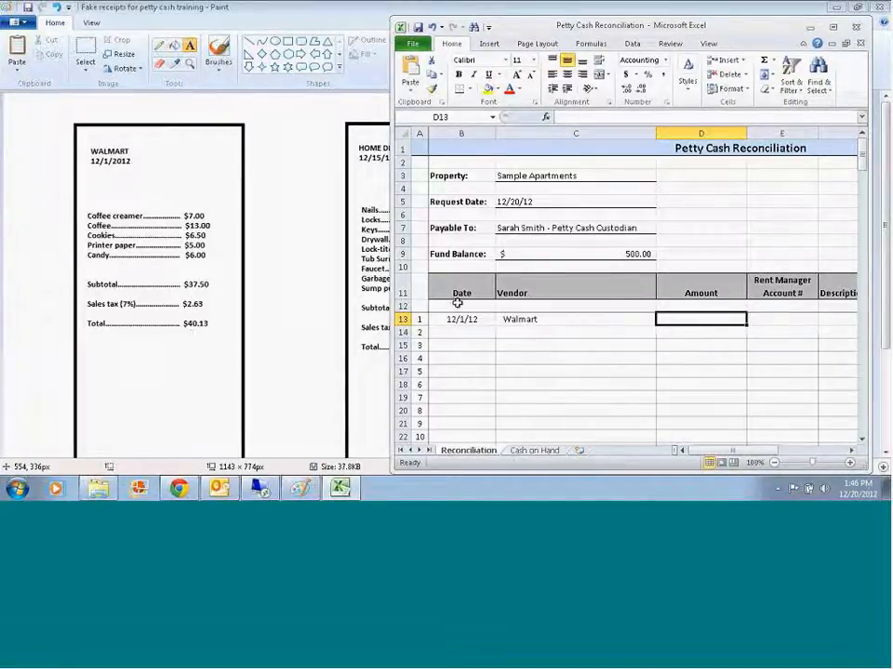
type("40.13")
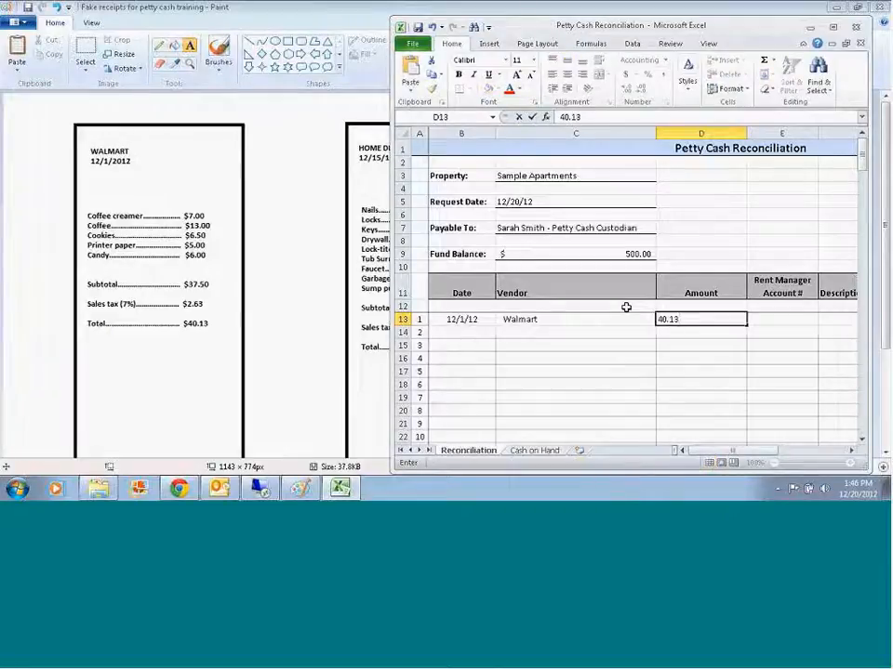
key("Tab")
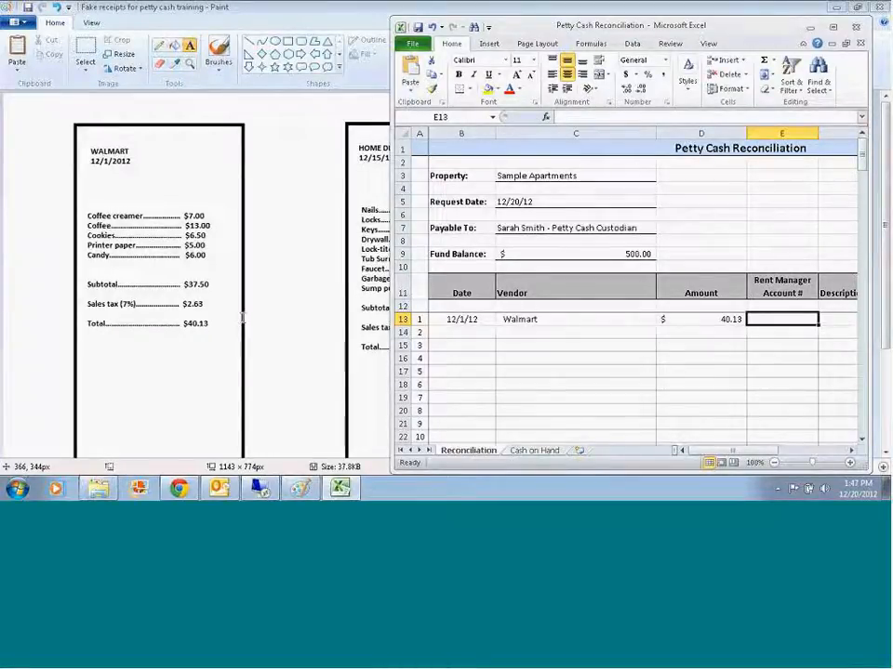
Step: Switch to Rent Manager, create the General Ledger Chart of Accounts report without inactive accounts, and maximize the report window
mouse_move(260, 489)
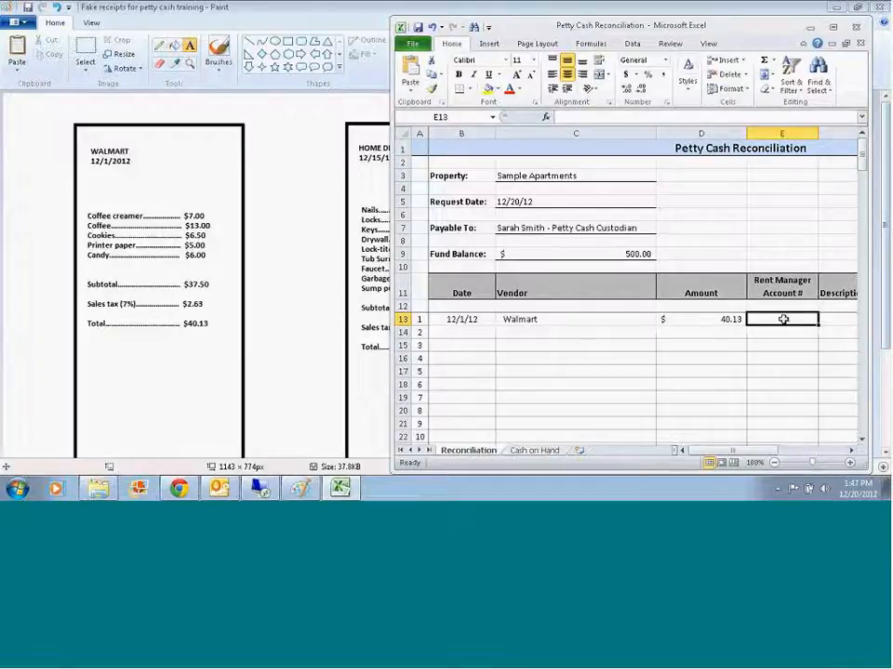
left_click(261, 491)
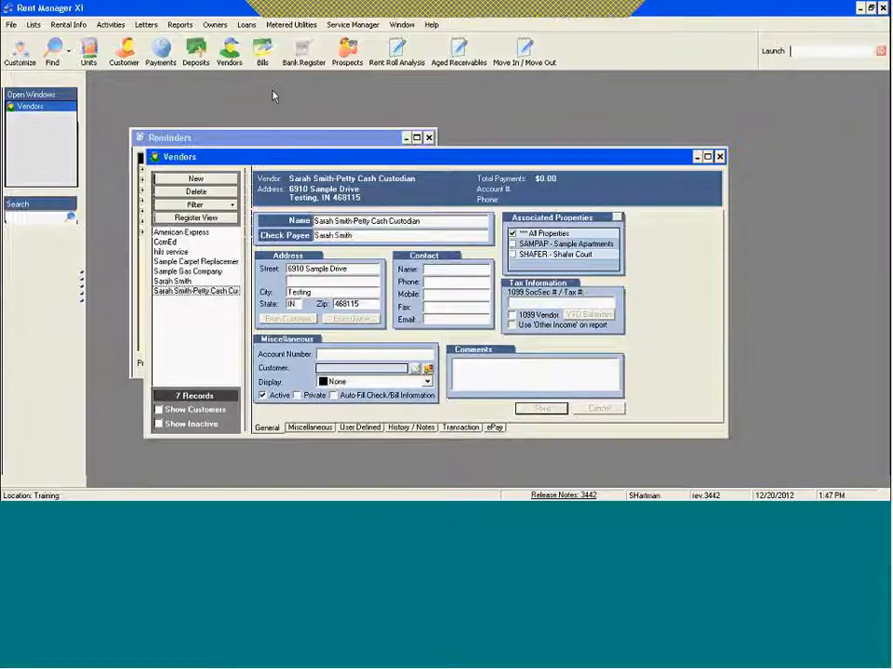
left_click(182, 25)
mouse_move(216, 158)
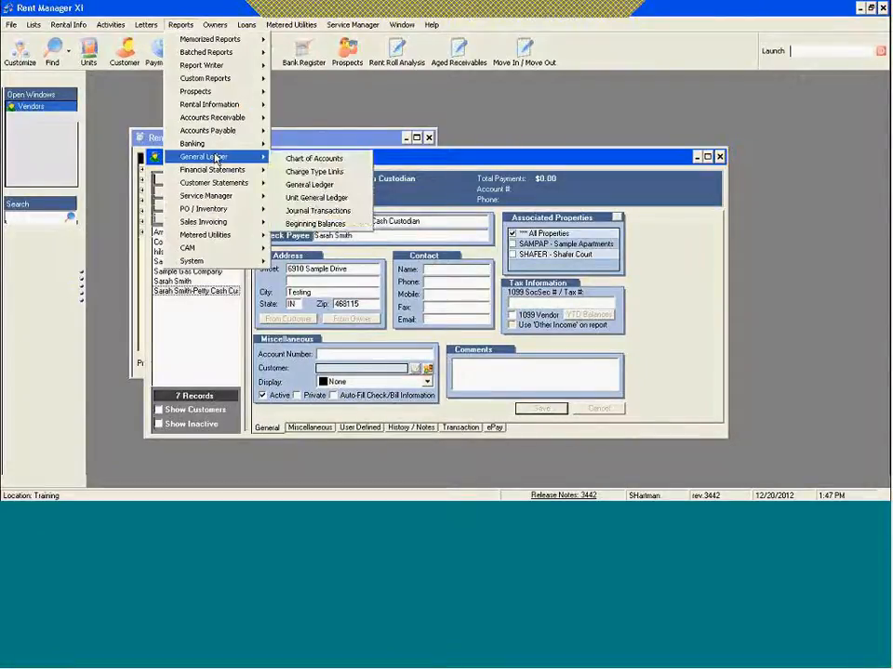
left_click(321, 162)
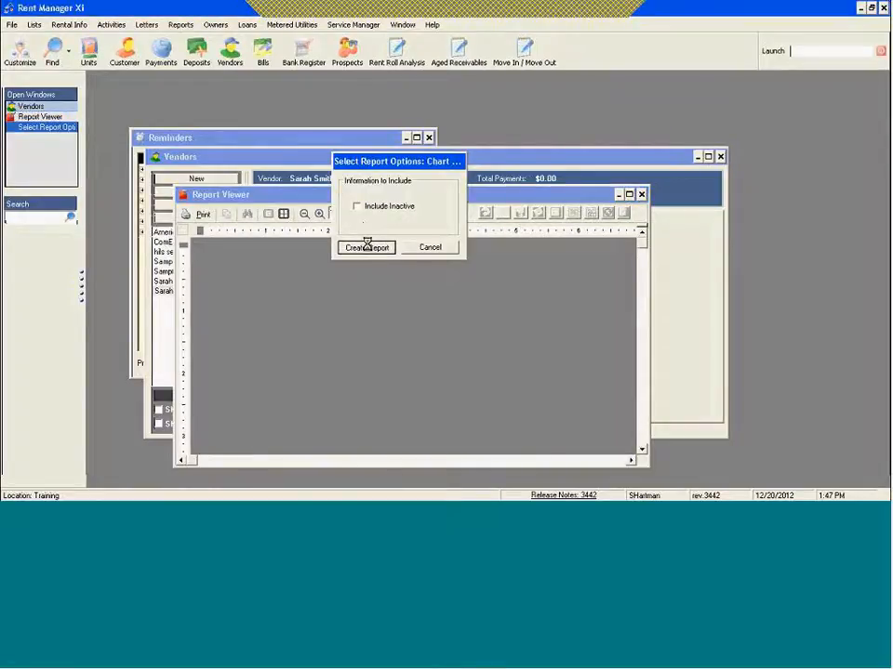
left_click(366, 247)
left_click(630, 195)
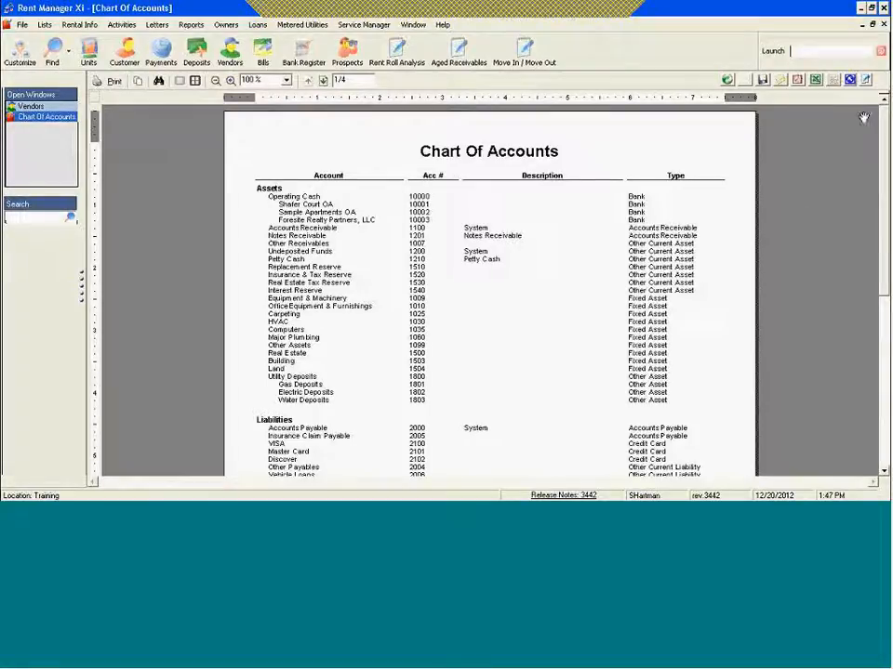
Step: Examine the expense accounts on pages 1 to 3 of the Chart of Accounts for one that suits the Walmart purchase
scroll(885, 128, "down", 4)
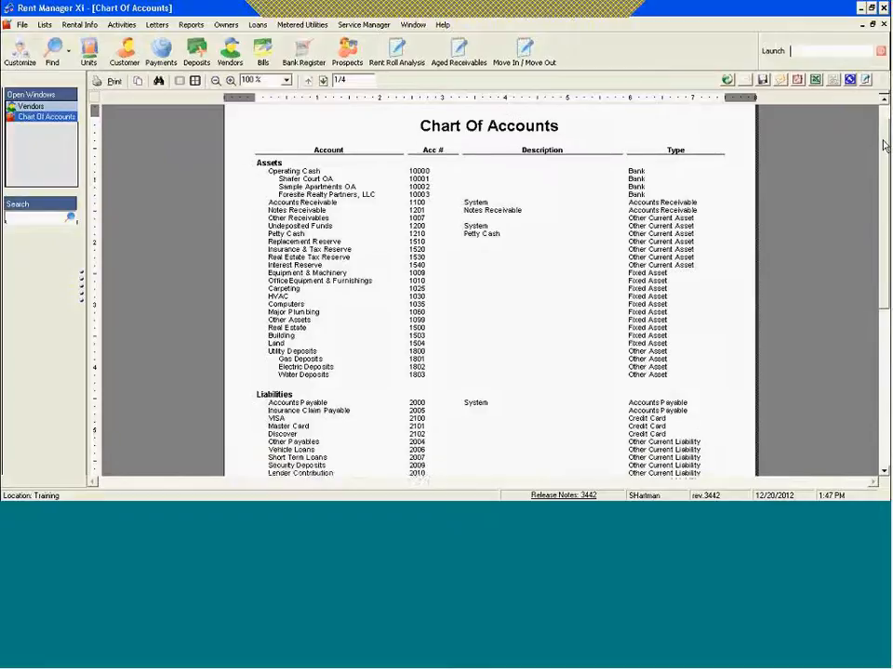
scroll(832, 307, "down", 10)
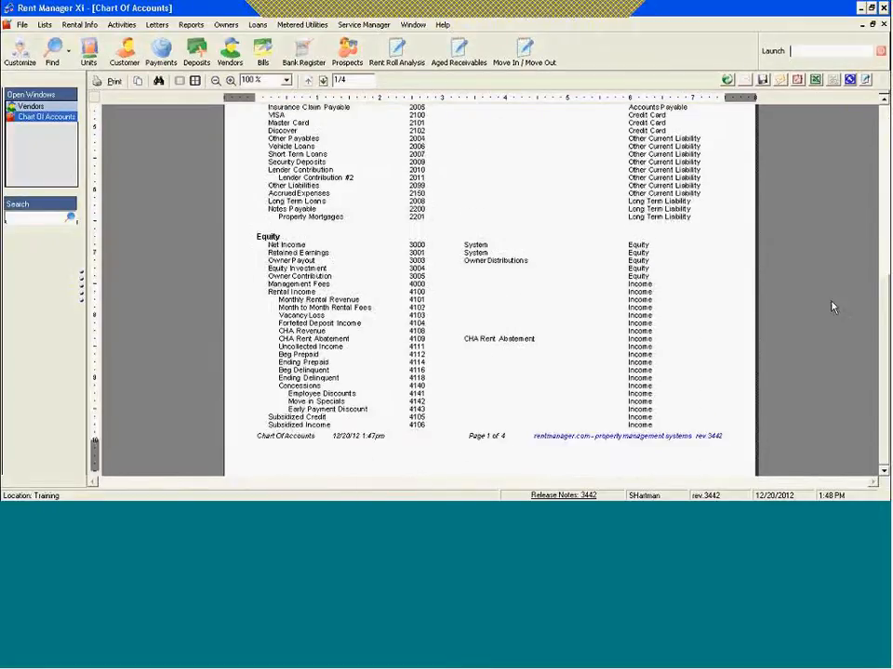
left_click(323, 82)
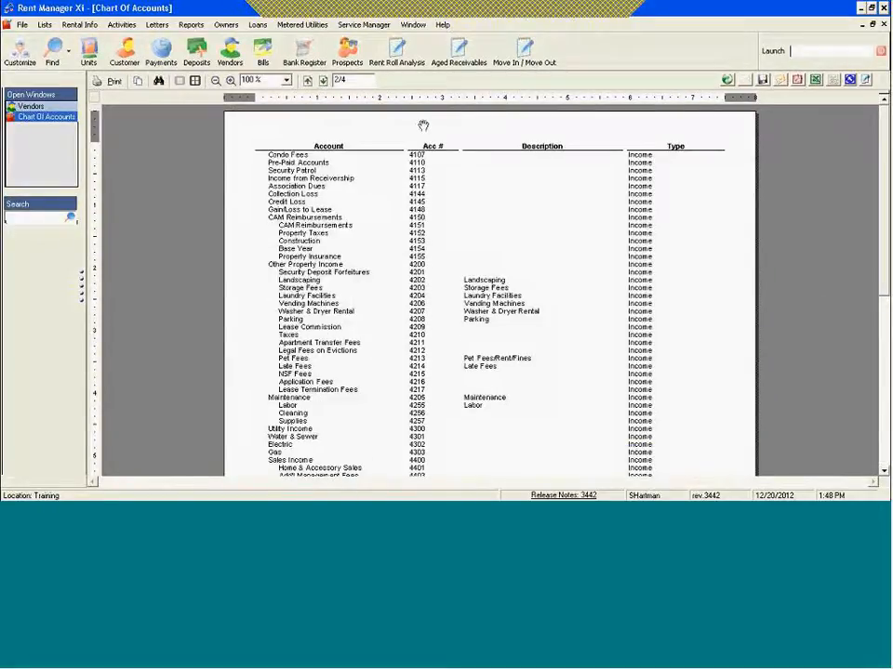
scroll(885, 201, "down", 4)
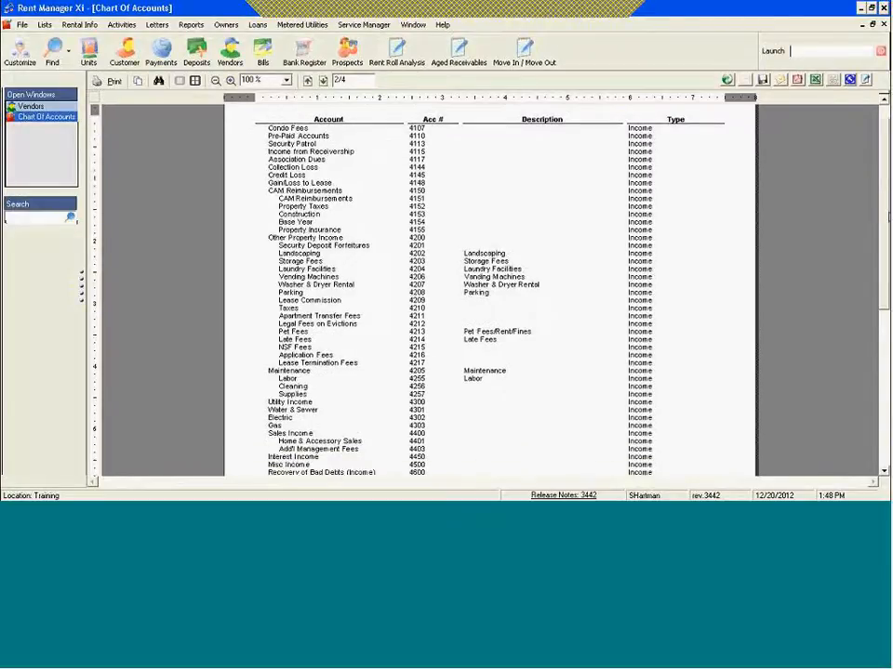
scroll(490, 288, "down", 4)
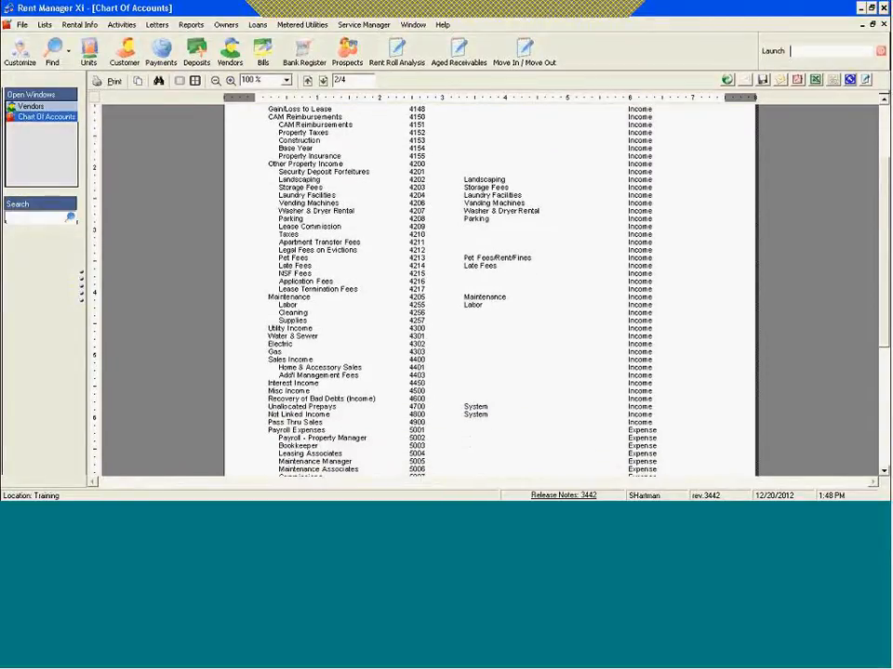
scroll(879, 328, "down", 3)
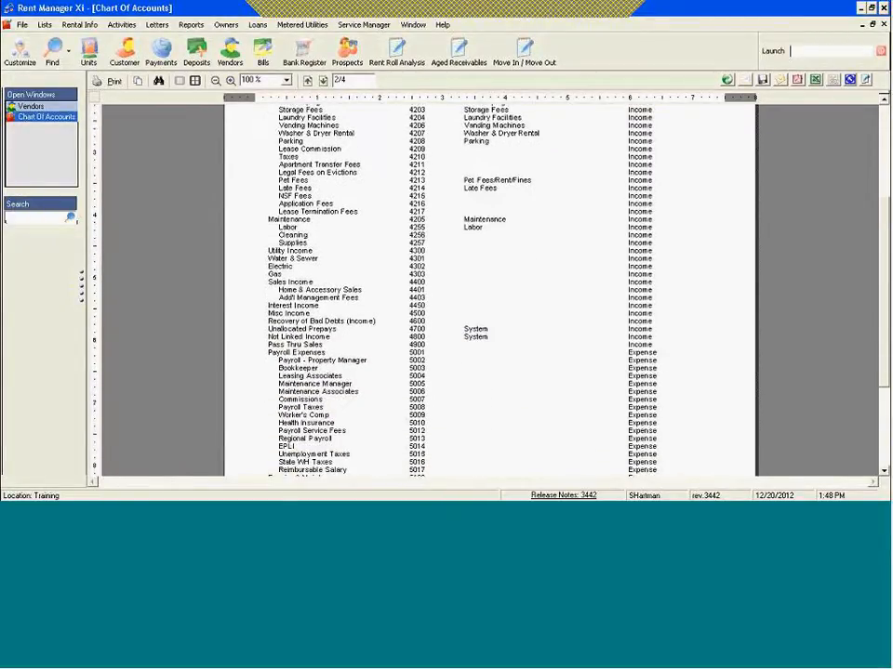
scroll(879, 327, "down", 4)
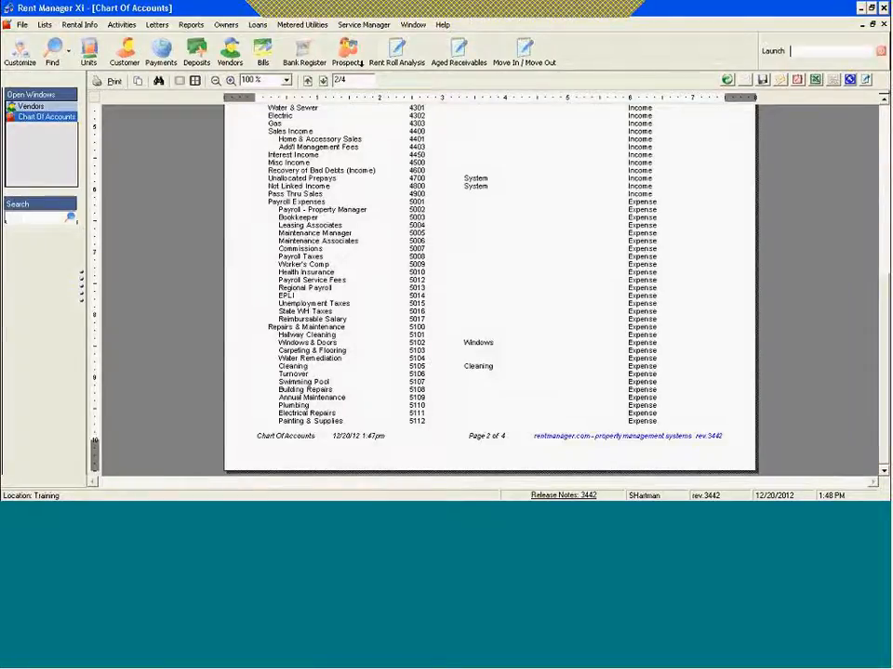
left_click(322, 81)
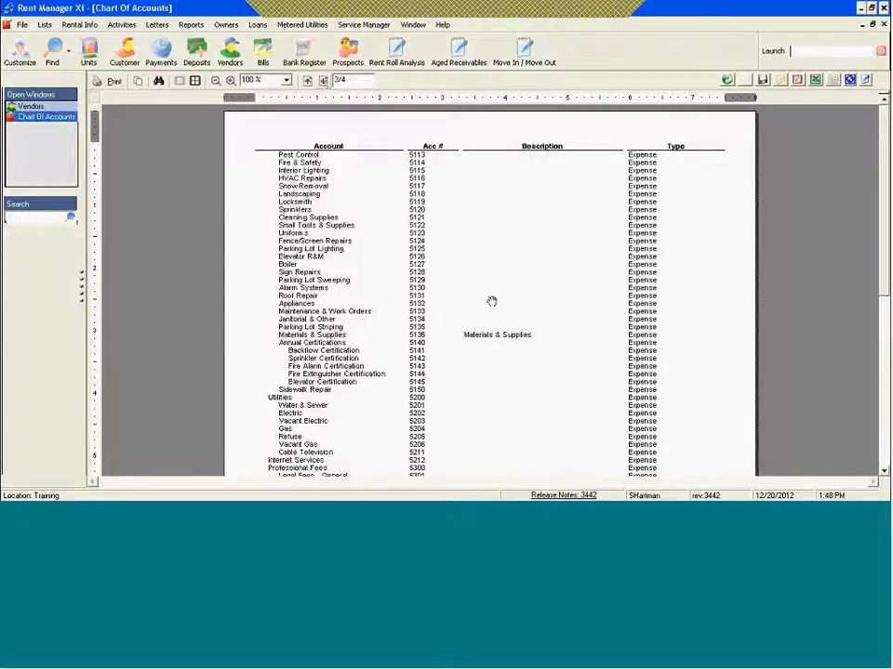
left_click_drag(884, 202, 864, 330)
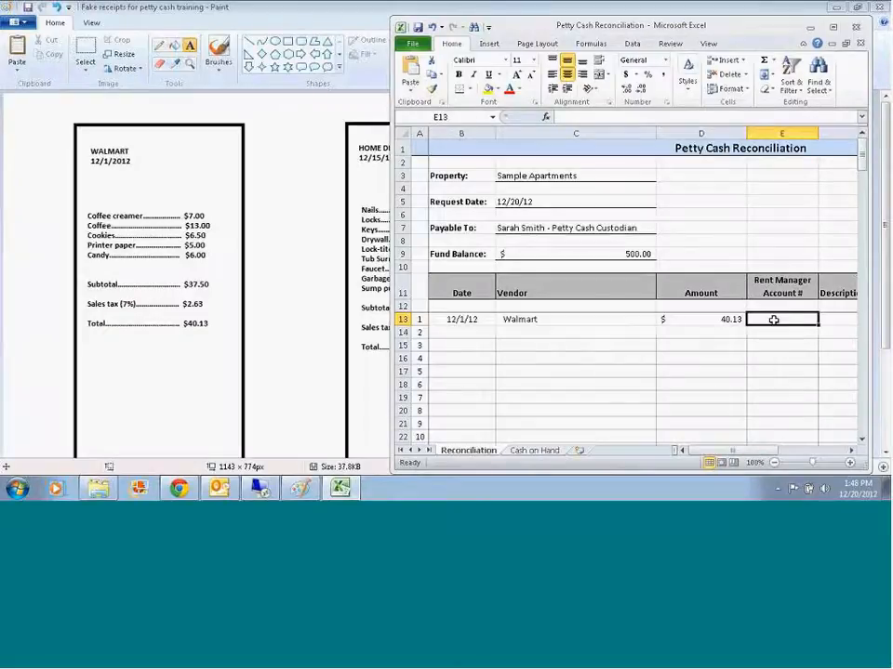
Step: Back in Excel, complete the Walmart line with account 5401 and the description "coffee supplies, cookies and candy for refreshments, printer paper"
type("5401")
key("Tab")
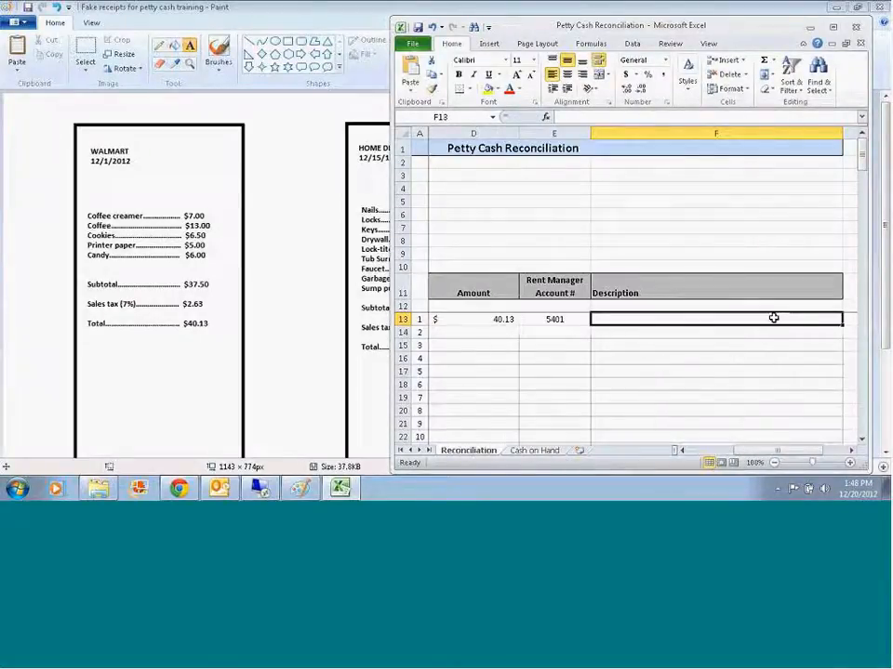
type("coffee supplies, cookies and")
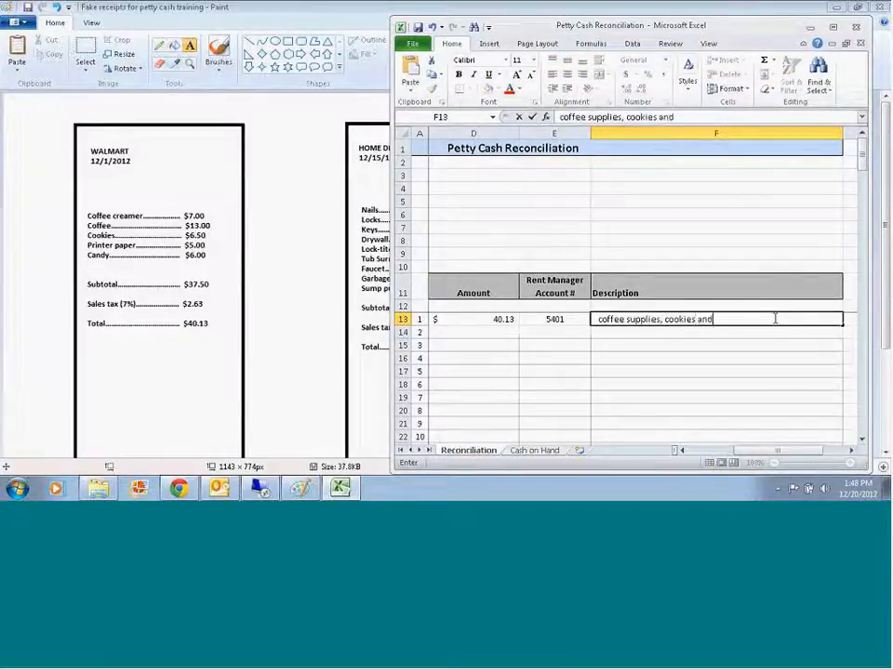
type(" candy for refres")
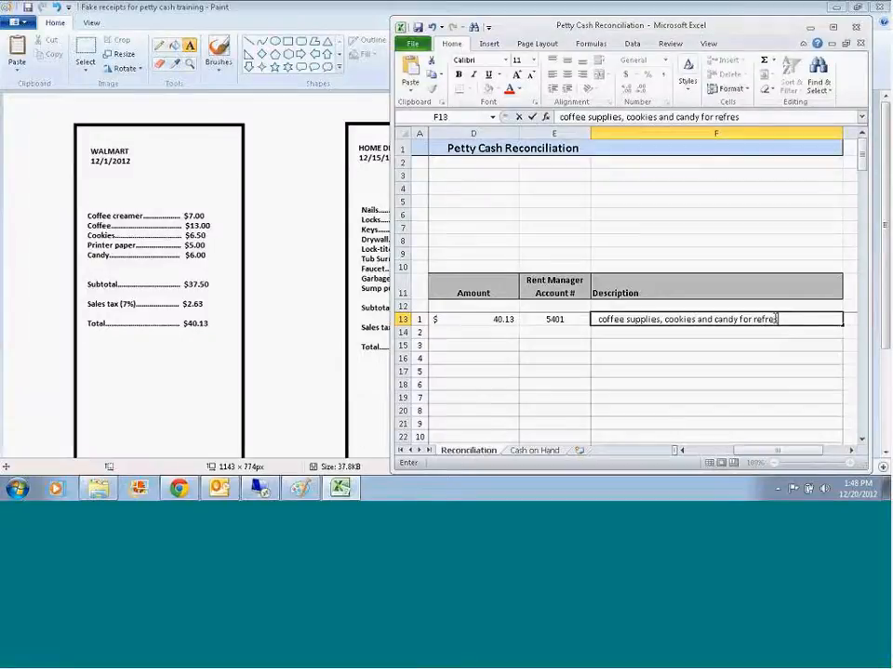
type("hments, printer paper")
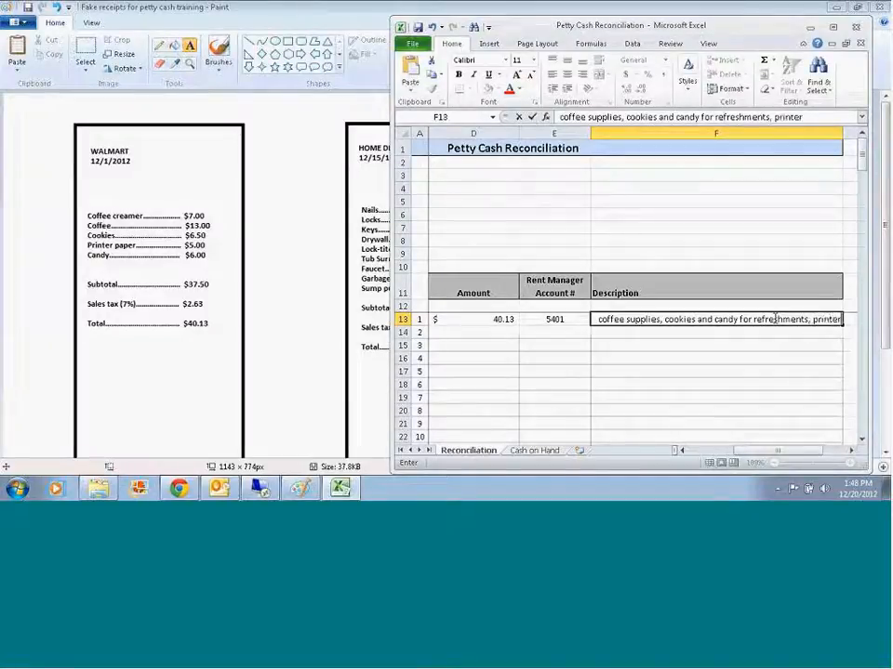
key("Return")
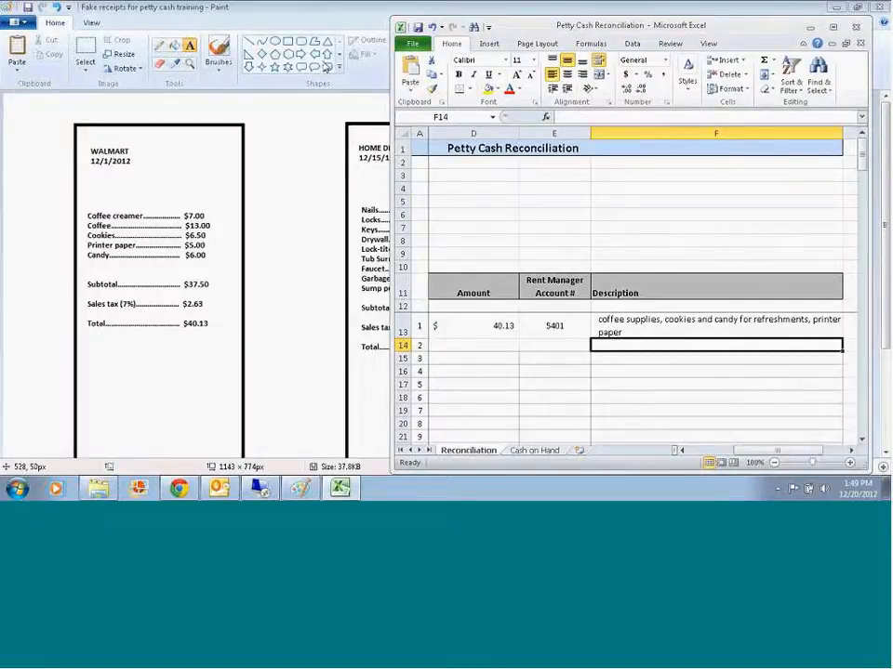
Step: Restore and reposition the Paint window so the full Home Depot receipt shows beside the Excel workbook
left_click(809, 27)
left_click(857, 7)
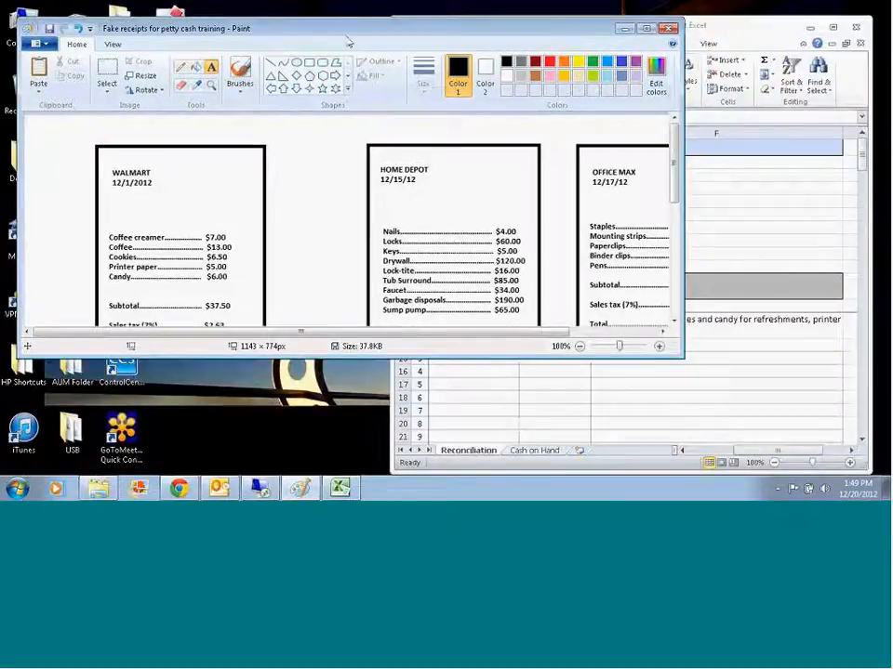
left_click_drag(365, 40, 183, 38)
mouse_move(490, 144)
left_mouse_down()
mouse_move(492, 182)
mouse_move(518, 176)
left_mouse_up()
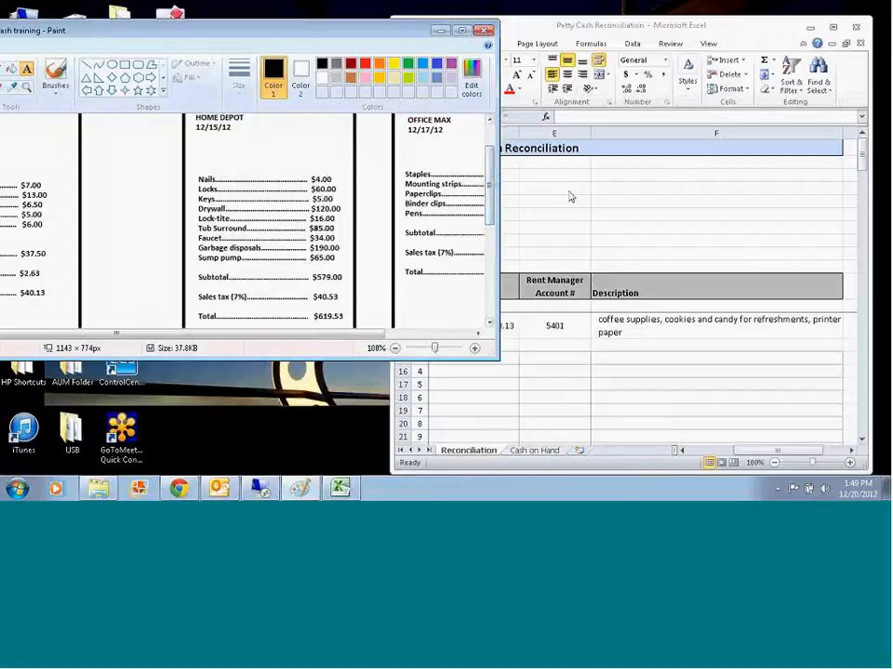
left_click(529, 351)
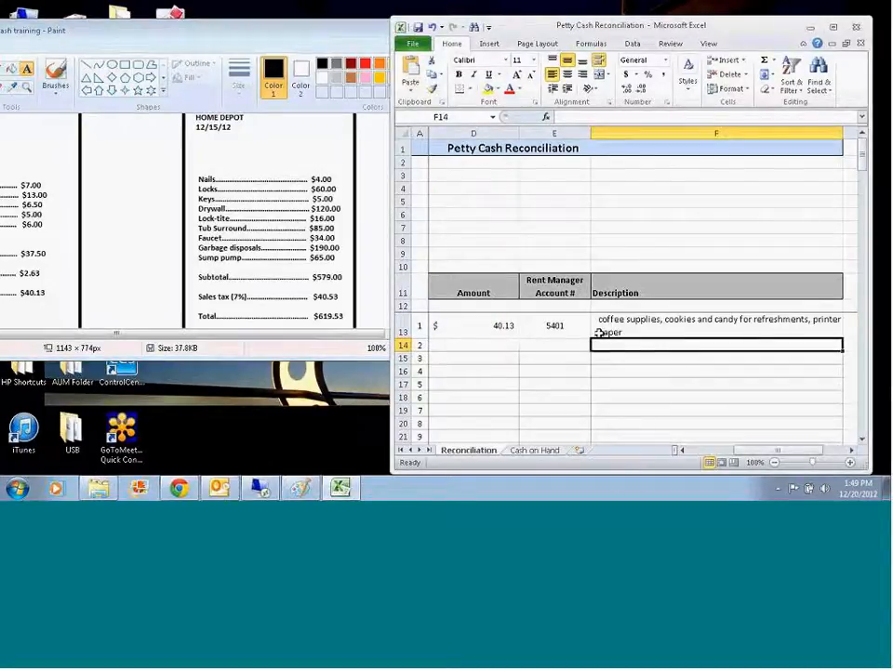
Step: Enter the second expense line in row 14 with date 12/15/12, vendor Home Depot and amount 619.53
key("Home")
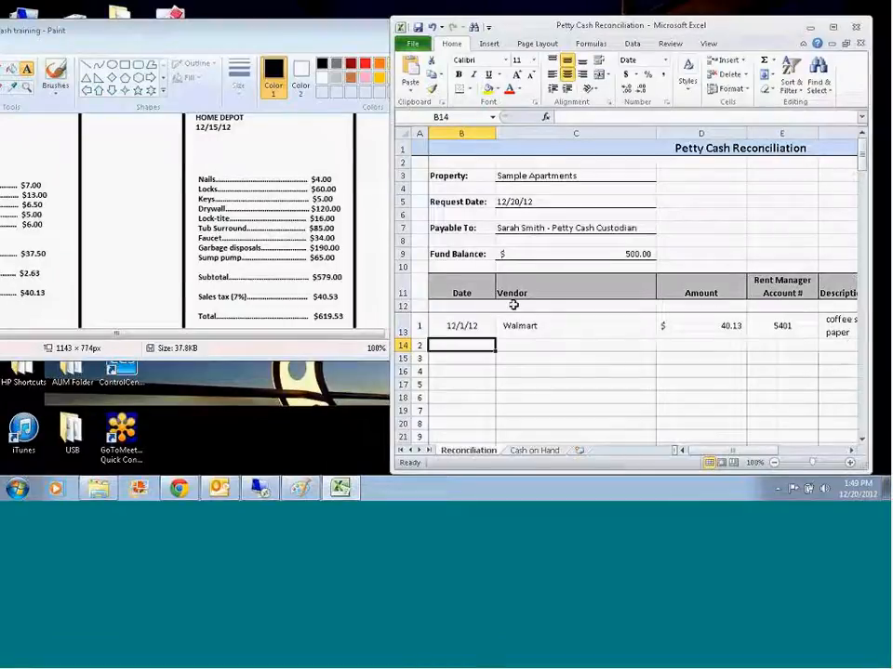
type("12/15/12")
key("Tab")
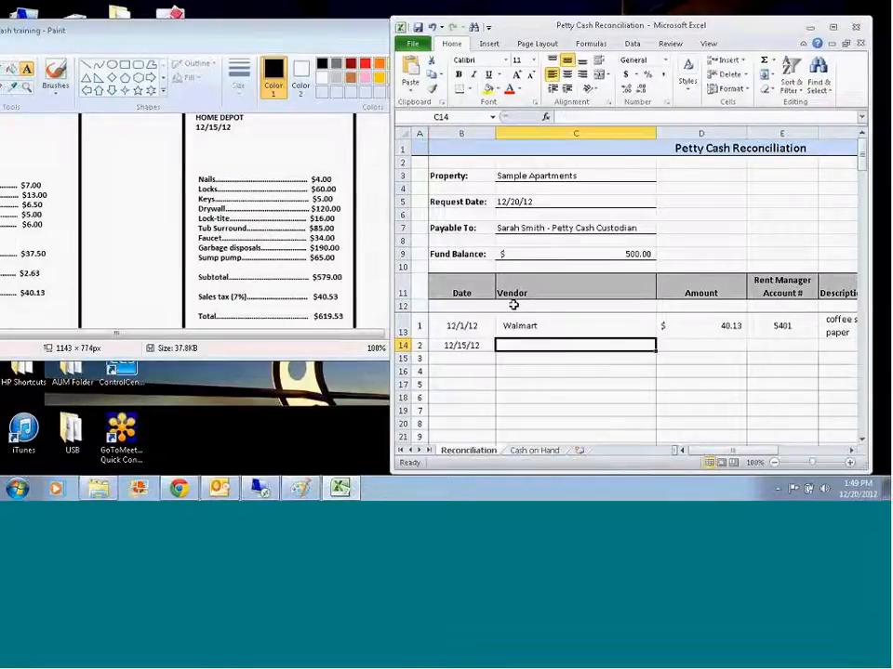
type("Home Depot")
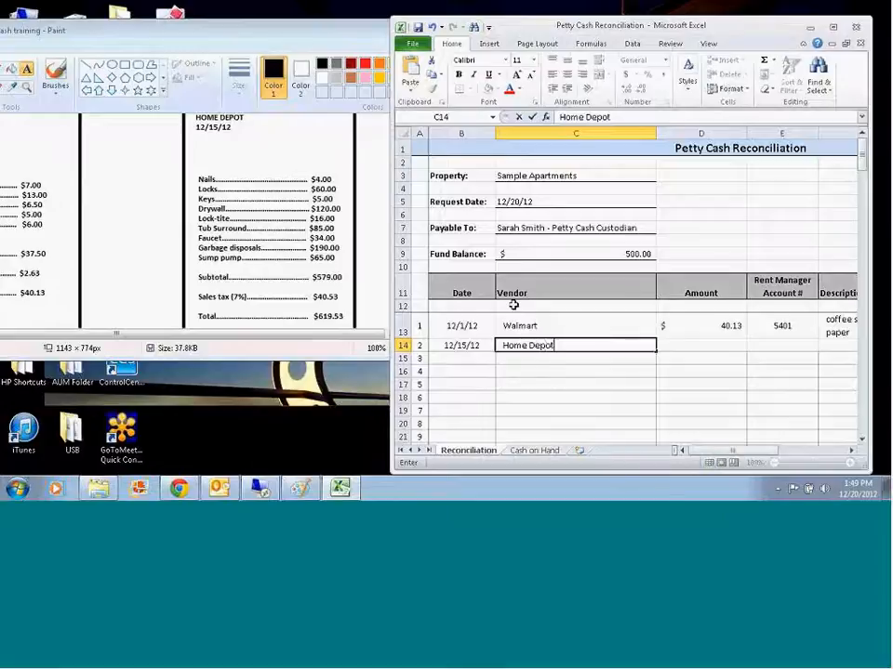
key("Tab")
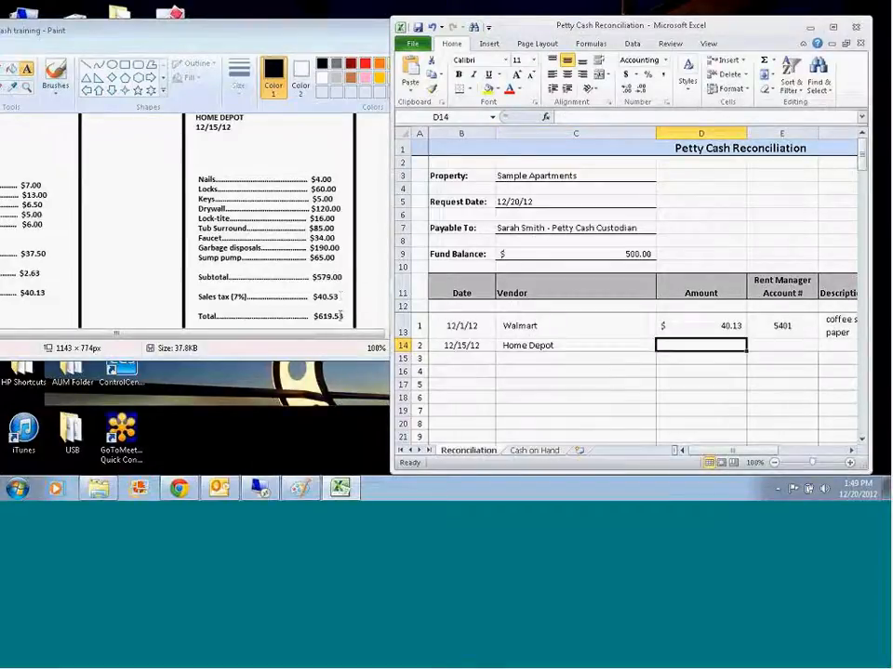
type("619.53")
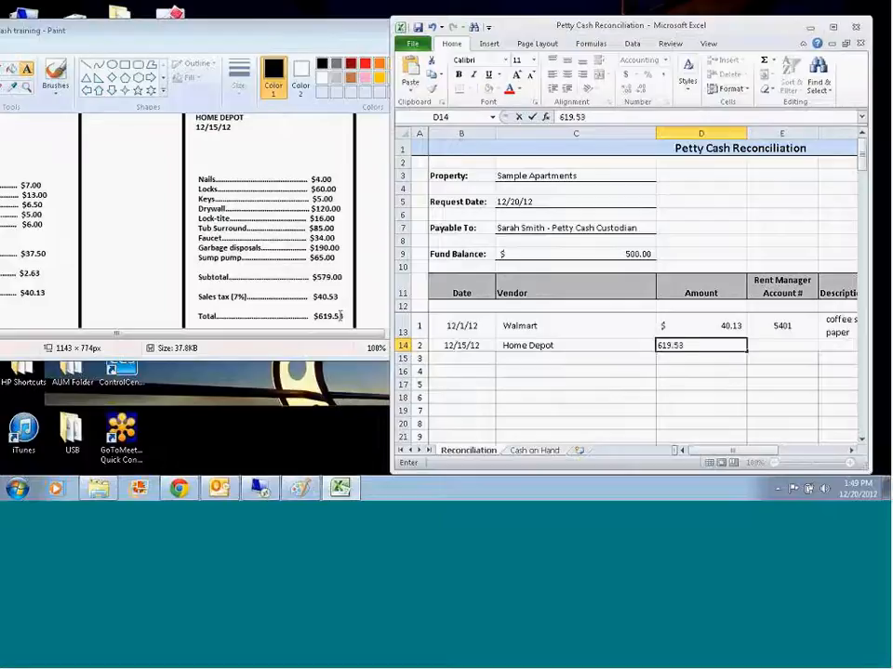
key("Tab")
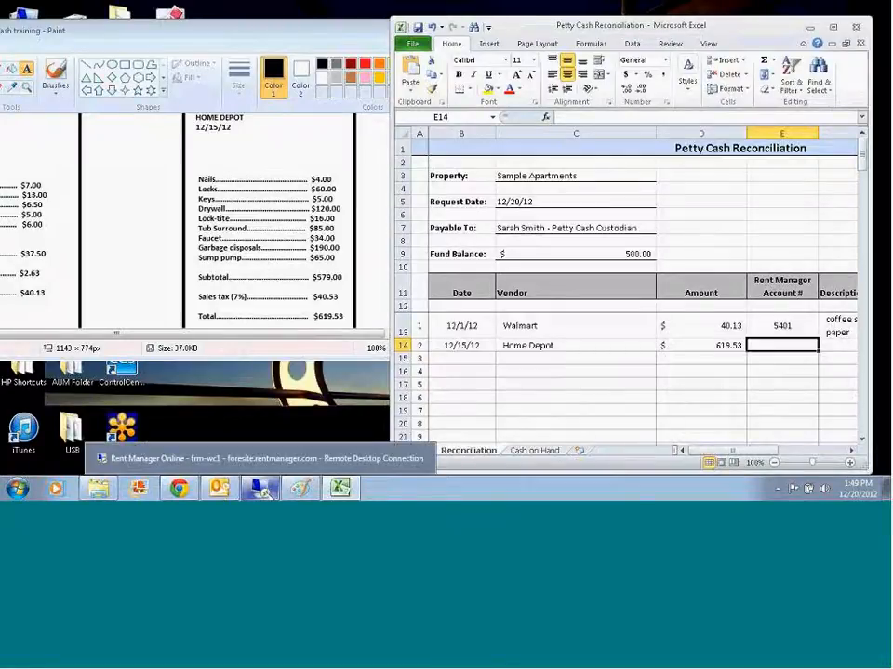
Step: Look up the repair accounts in Rent Manager's Chart of Accounts and set the Home Depot line's account number to the Plumbing account, 5110
left_click(263, 491)
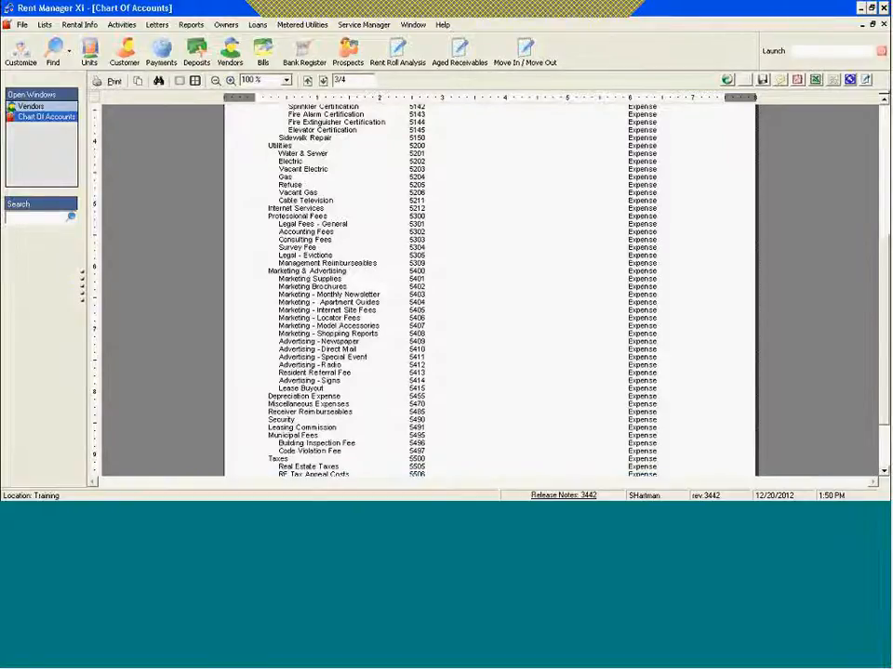
scroll(490, 291, "up", 8)
scroll(490, 290, "up", 3)
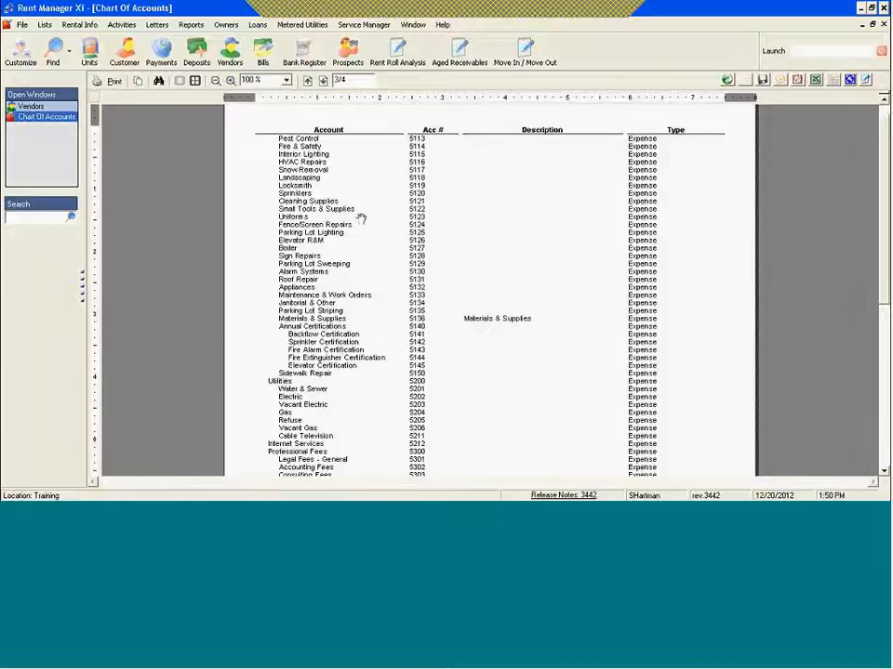
left_click(308, 81)
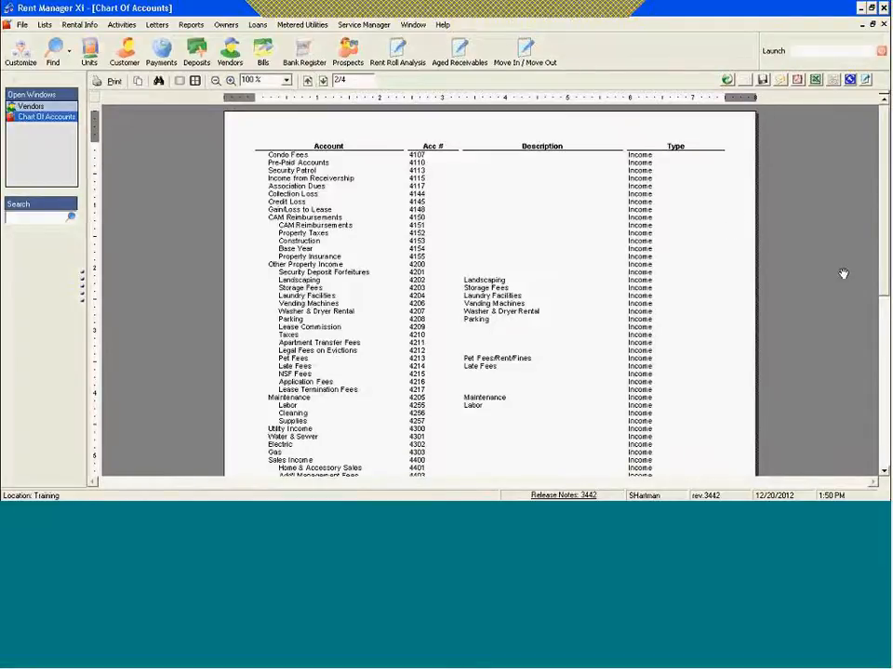
scroll(884, 192, "down", 10)
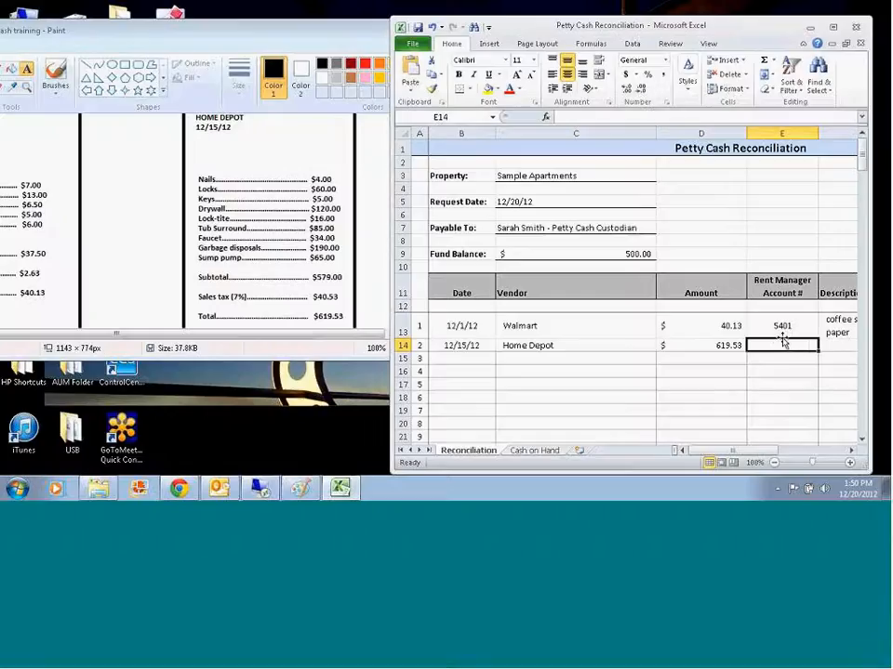
type("5100")
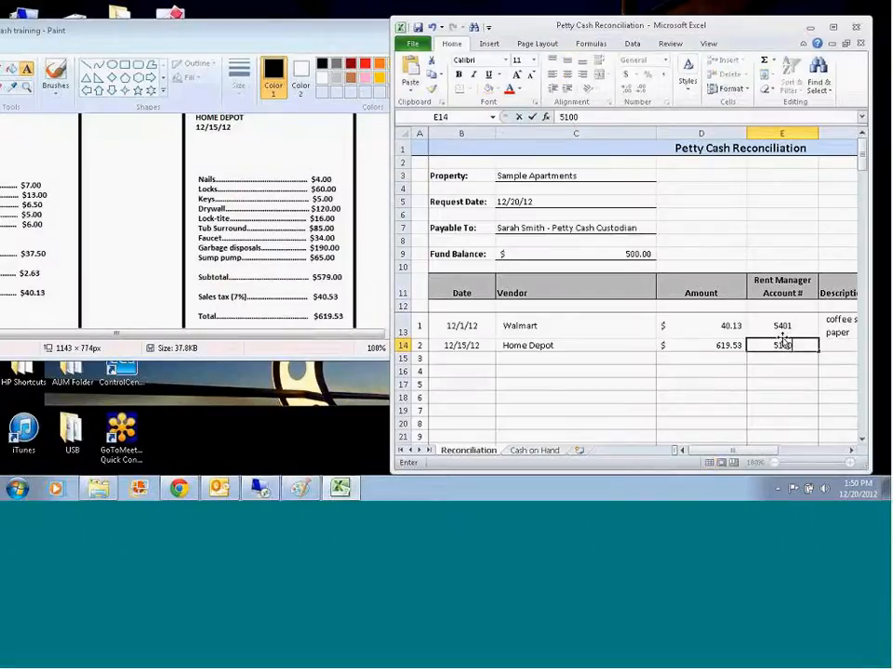
key("Tab")
left_click(541, 346)
type("5110")
key("Tab")
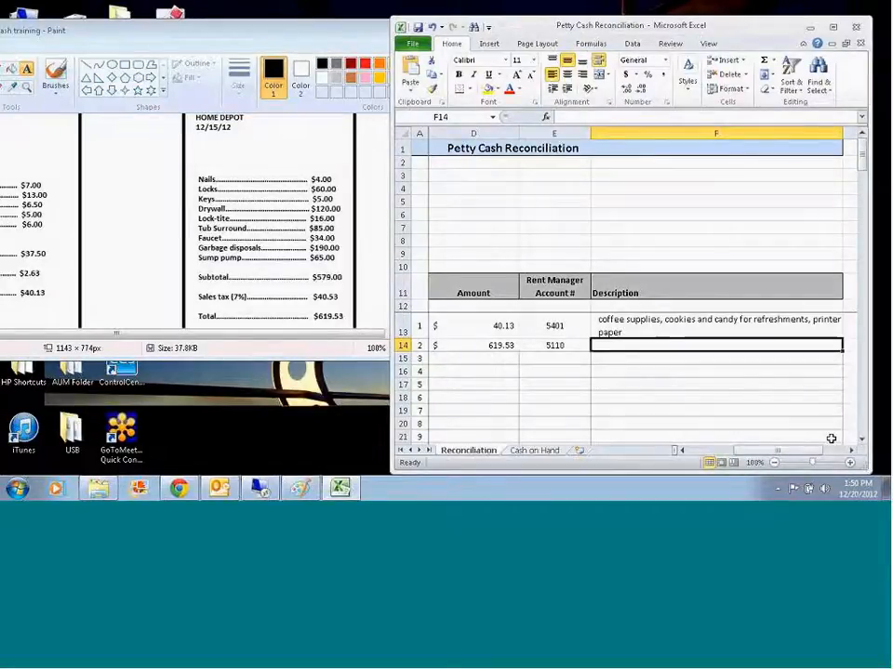
Step: Enter the Home Depot line's description as "nails, locks, keys, drywall, lock-tite, tub surround, faucet, garbage disposals and sump pump"
type("nails, locks, keys, drywall,")
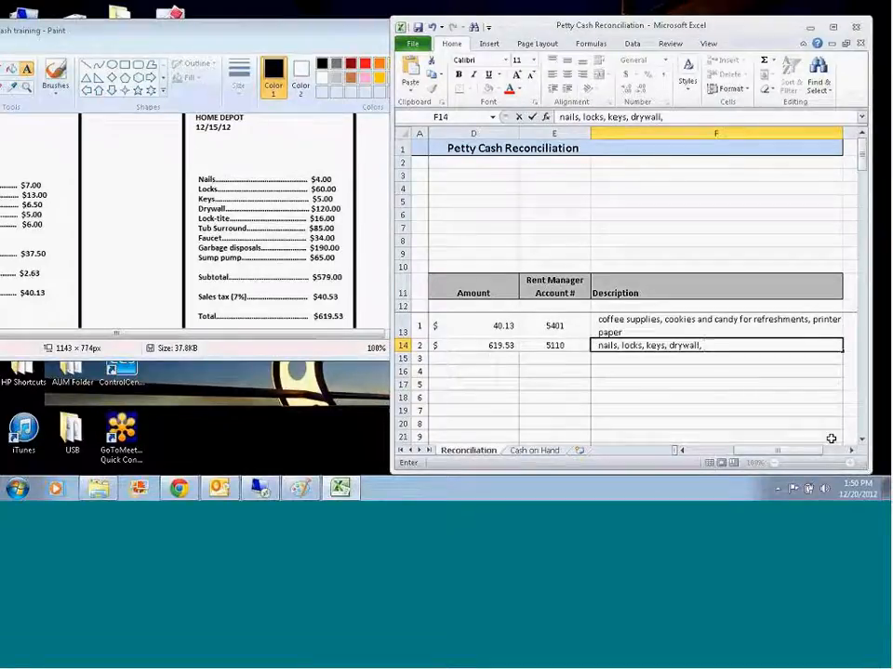
type(" lock-tite, tub surr")
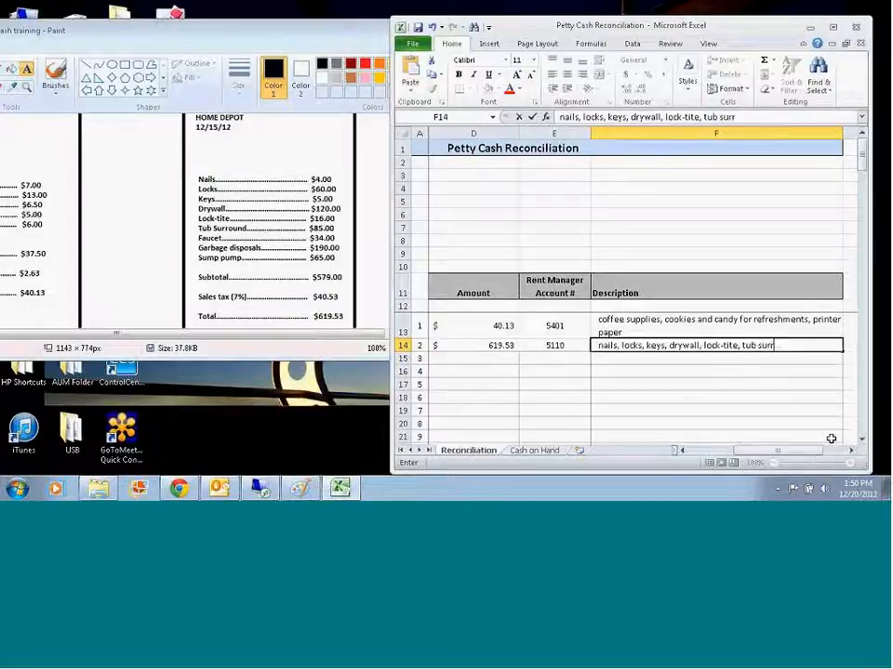
type("ound, faucet, g")
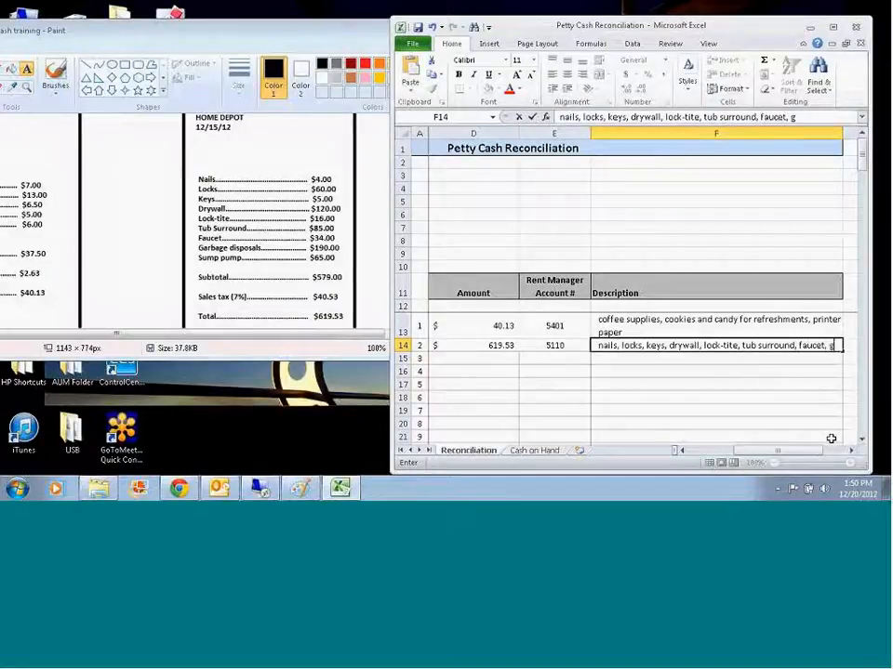
type("arbage dispos")
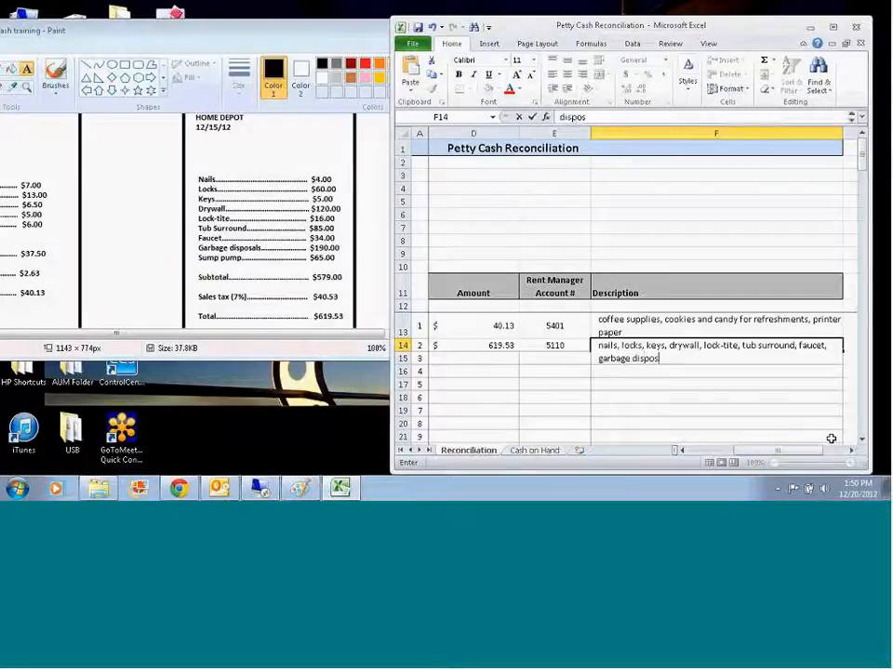
type("als and sump pump")
key("Return")
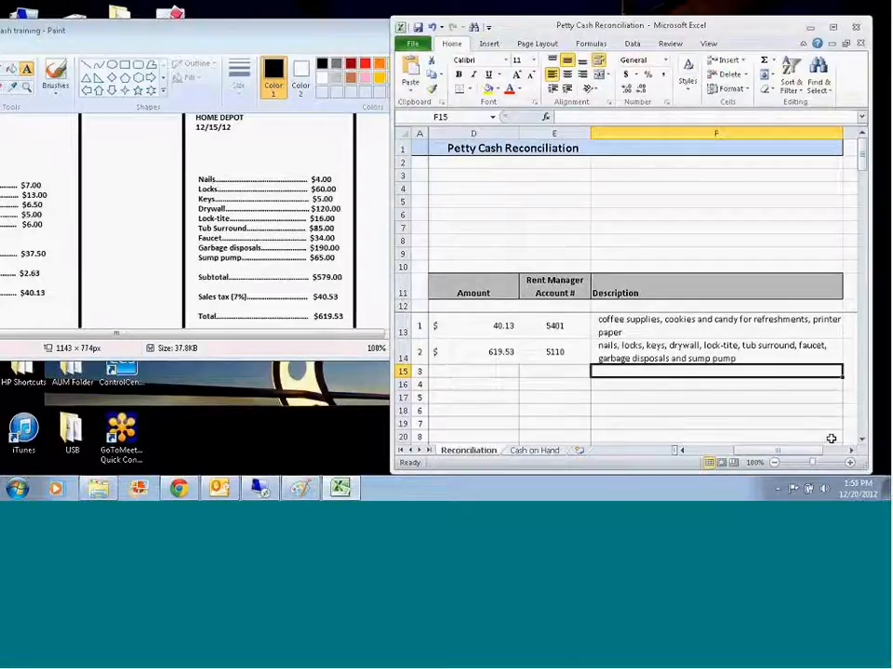
Step: Bring the Office Max receipt into view in Paint and rearrange the windows so it shows beside the workbook's Date and Vendor columns
left_click_drag(797, 452, 750, 451)
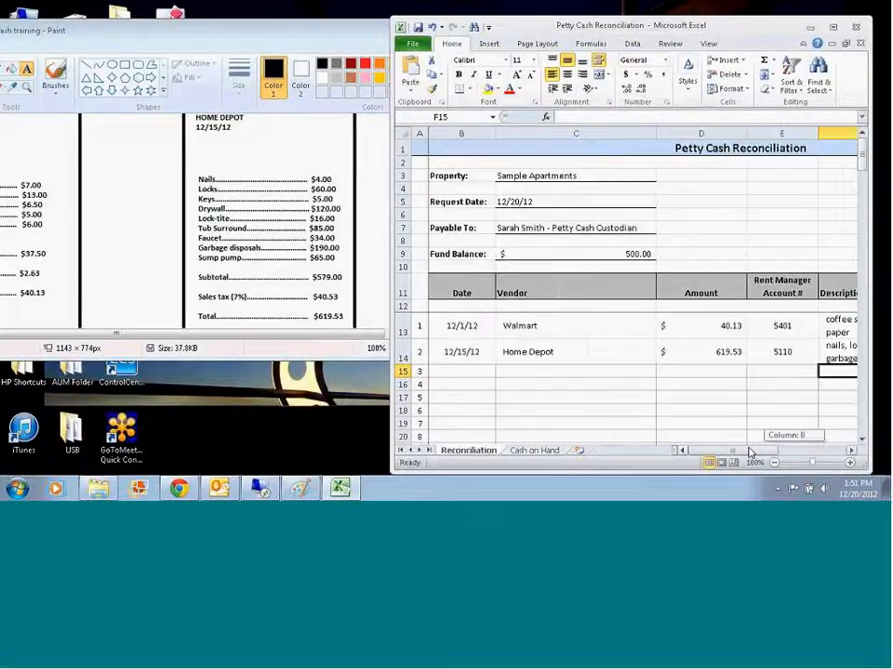
left_click(231, 238)
left_click(324, 310)
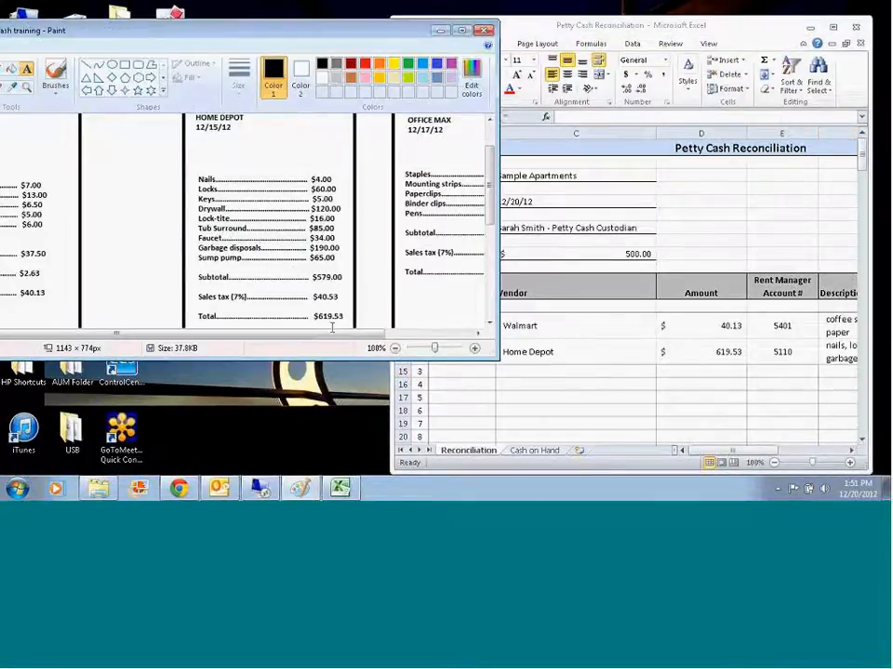
scroll(358, 337, "right", 3)
mouse_move(490, 189)
left_mouse_down()
mouse_move(492, 173)
mouse_move(496, 184)
left_mouse_up()
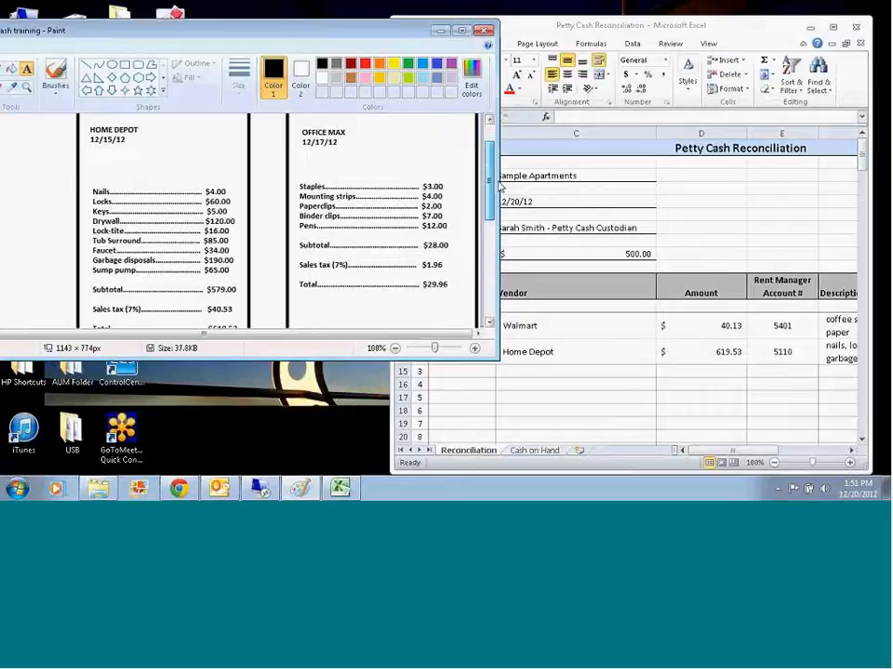
left_click(461, 370)
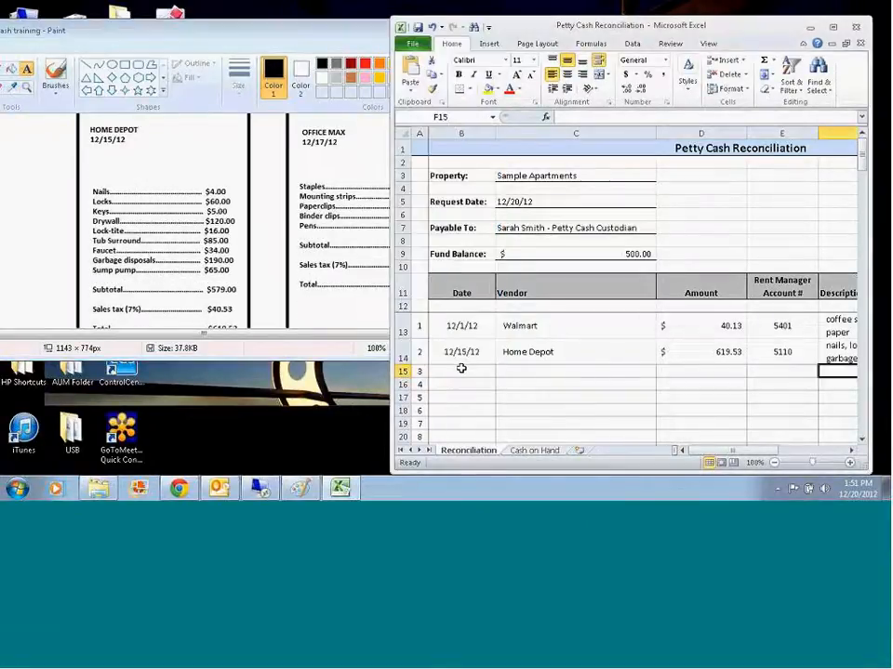
left_click_drag(727, 33, 321, 72)
left_click_drag(300, 33, 613, 71)
mouse_move(97, 63)
left_mouse_down()
mouse_move(198, 49)
mouse_move(179, 37)
left_mouse_up()
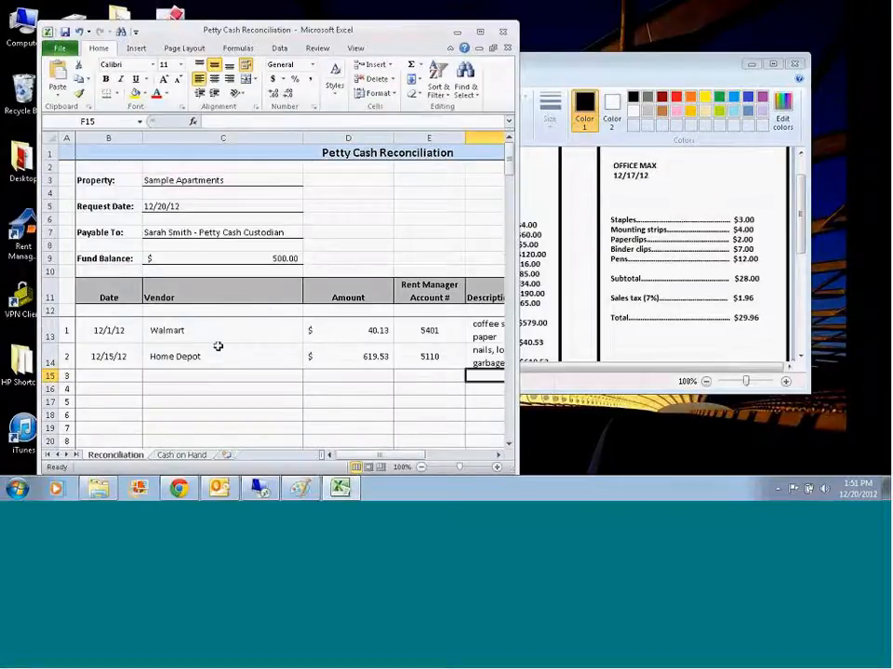
Step: Enter the third expense line in row 15 with date 12/17/12, vendor Office Max and amount 29.96
left_click(111, 374)
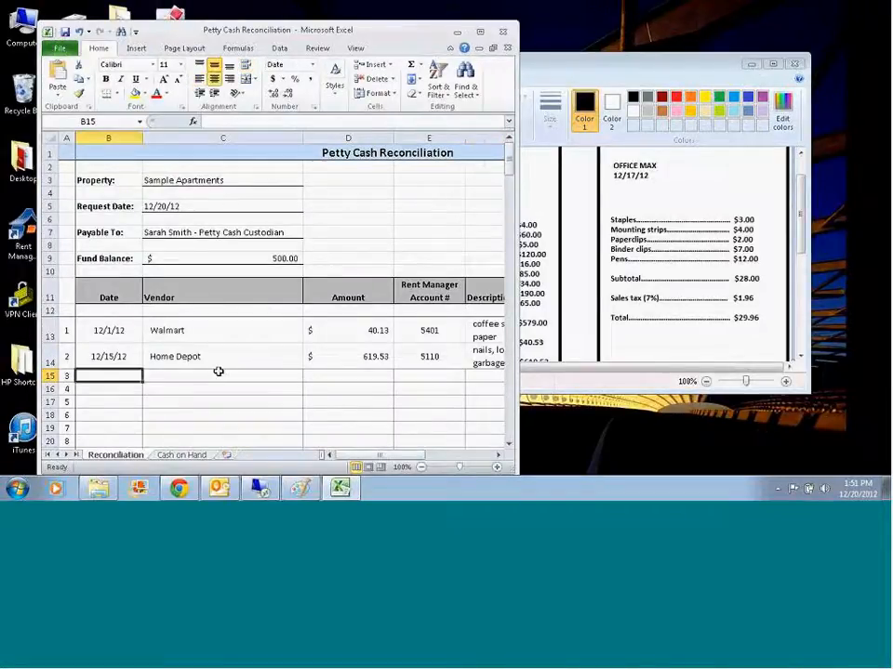
type("12/17/12")
key("Tab")
type("Office Max")
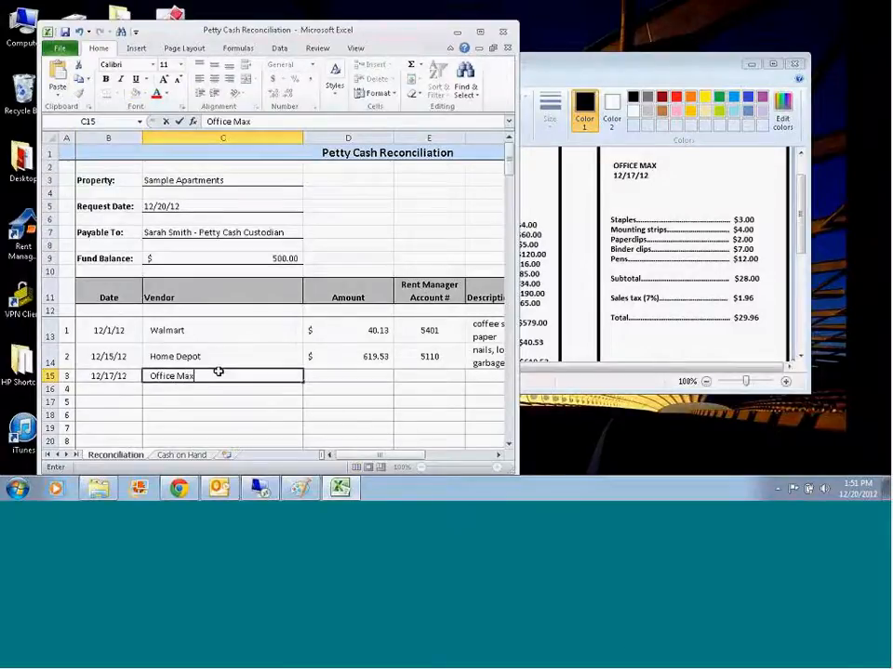
key("Tab")
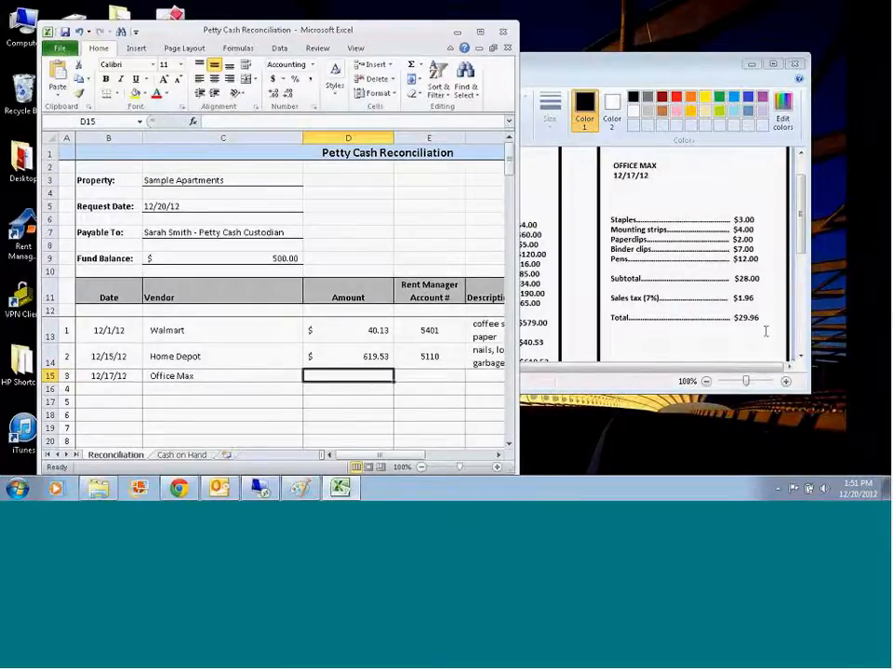
type("29")
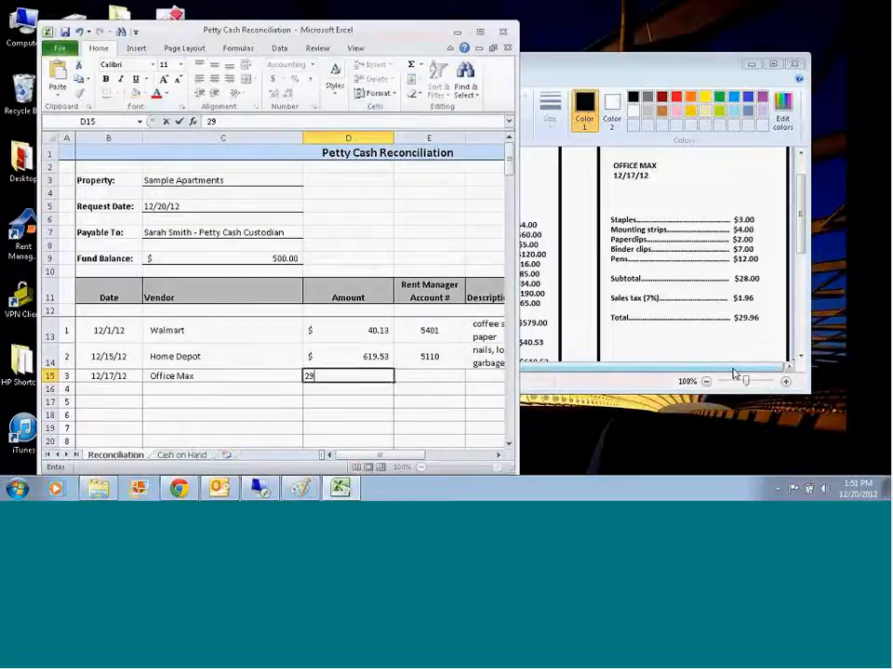
type(".96")
key("Tab")
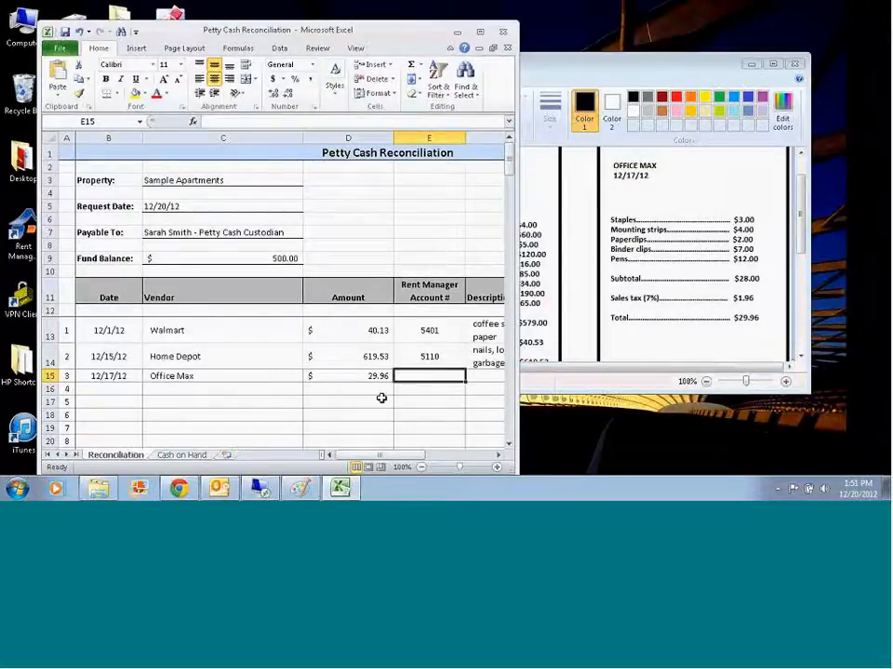
Step: Look up the expense accounts in Rent Manager's Chart of Accounts and set the Office Max line's account number to 5801 in Excel
left_click(260, 488)
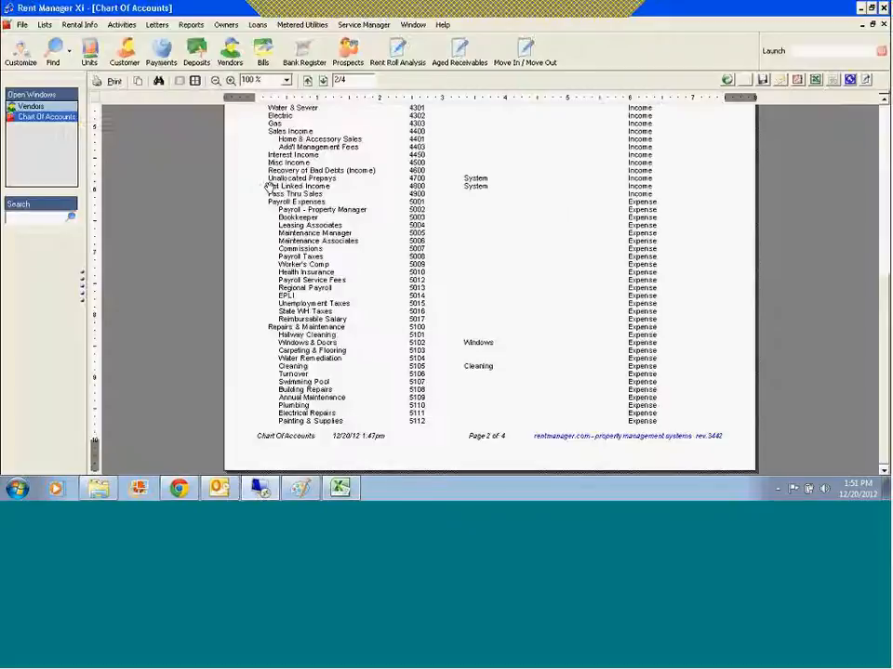
left_click(322, 81)
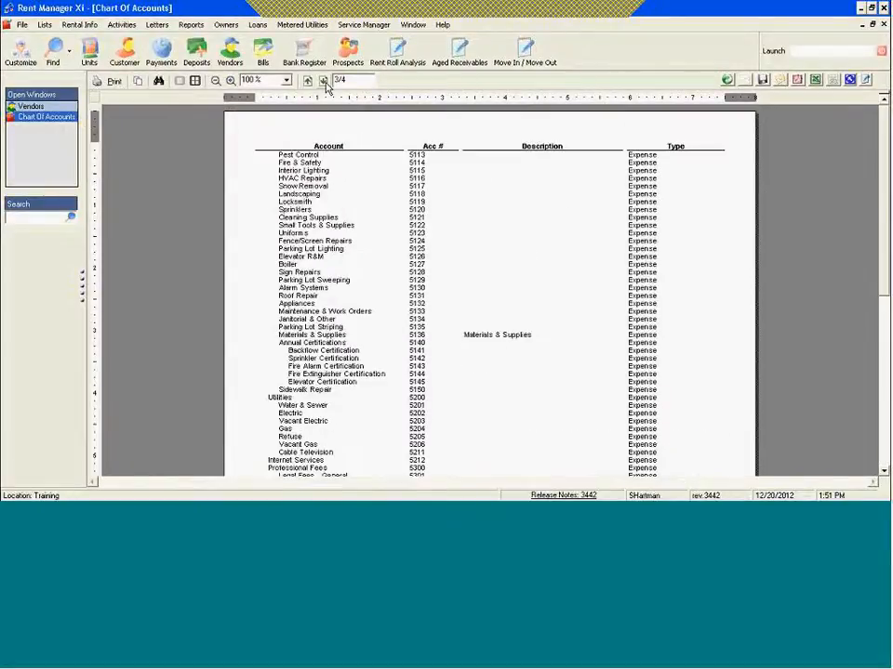
left_click_drag(887, 162, 888, 295)
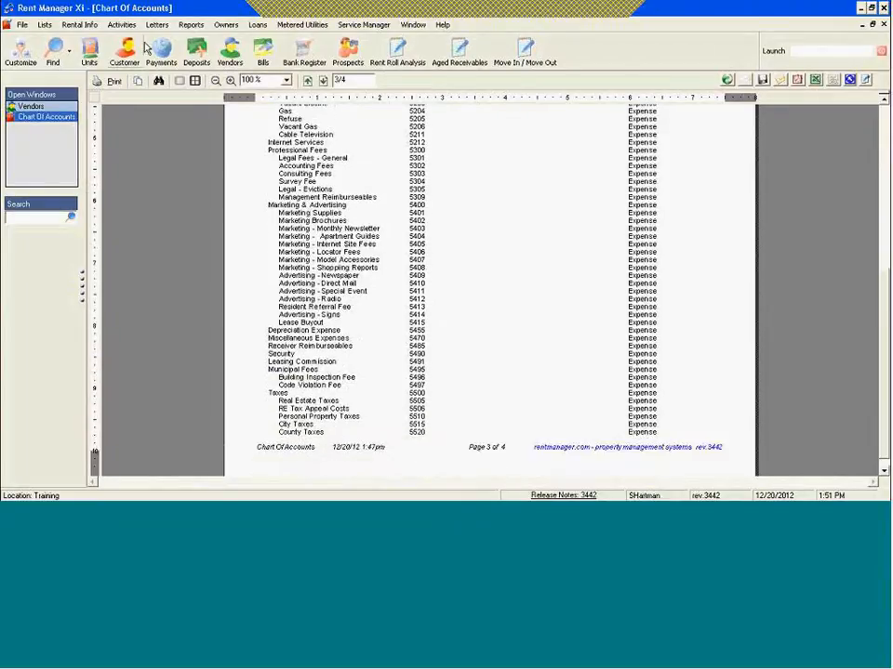
left_click(323, 82)
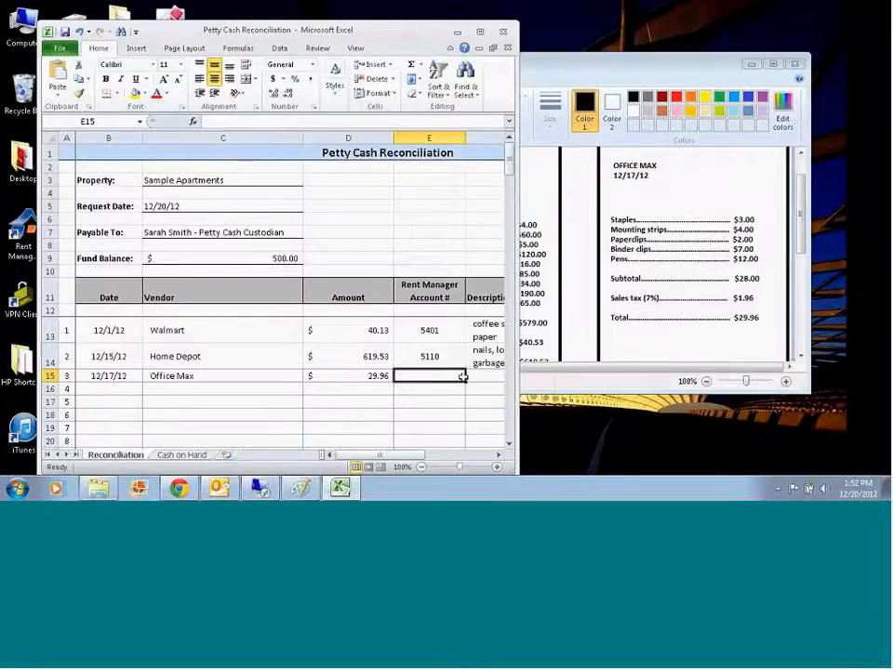
type("5801")
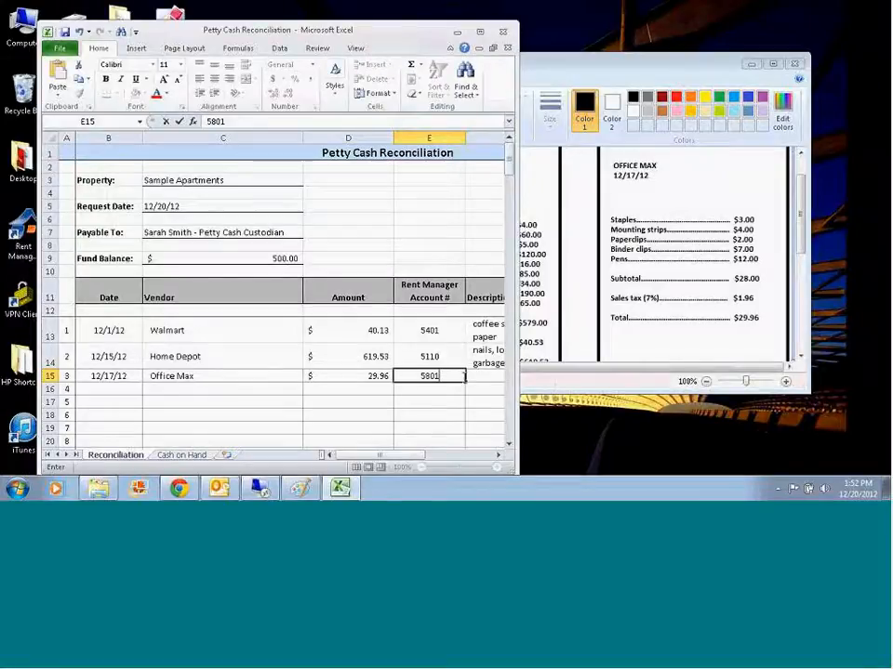
key("Tab")
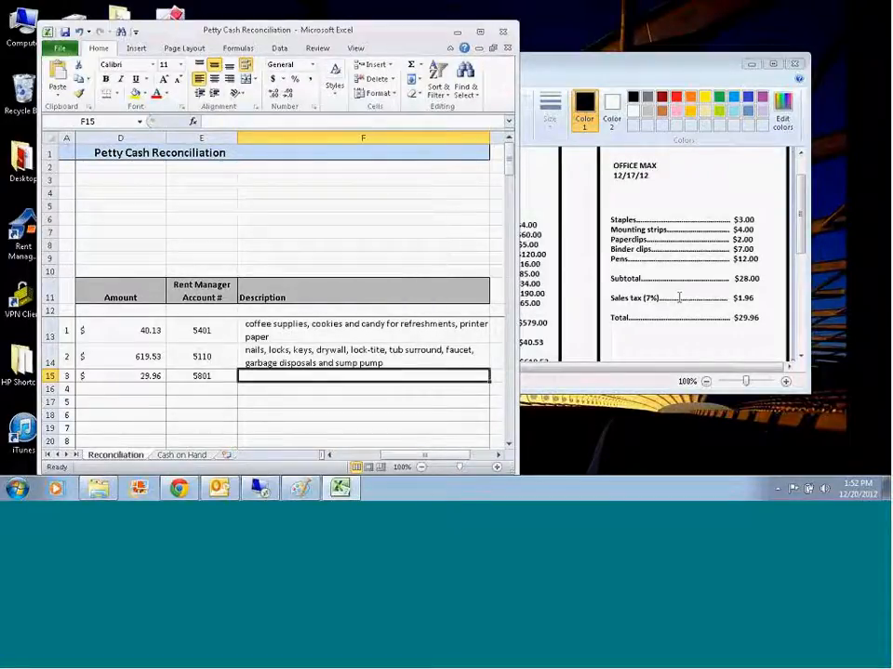
Step: Enter the Office Max line's description as "staples, mounting strips, paperclips, binder clips, and pens"
type("staples")
type(", mounting s")
type("trips, paperw")
type("lips, binder")
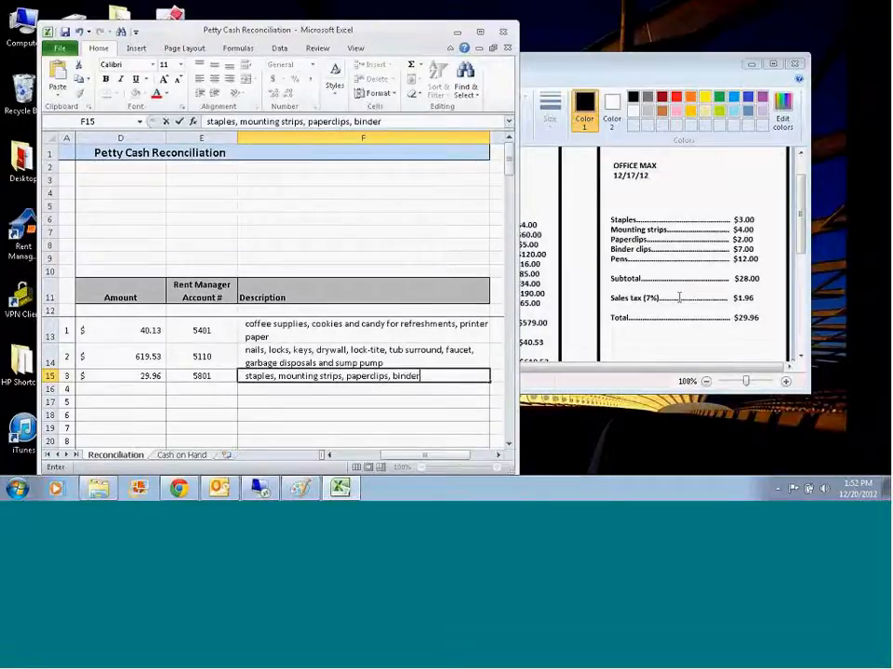
type(" clips, and pens")
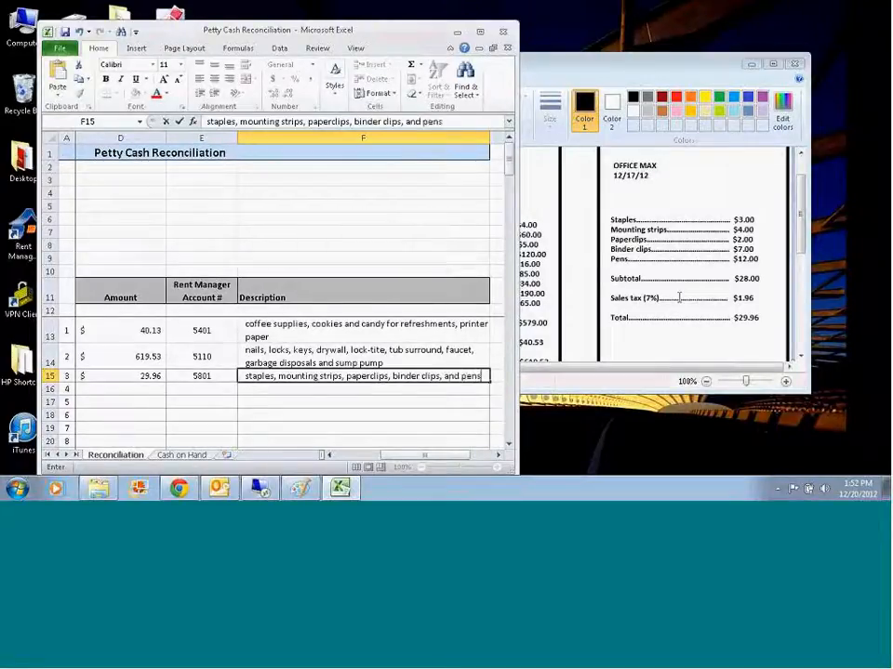
key("Return")
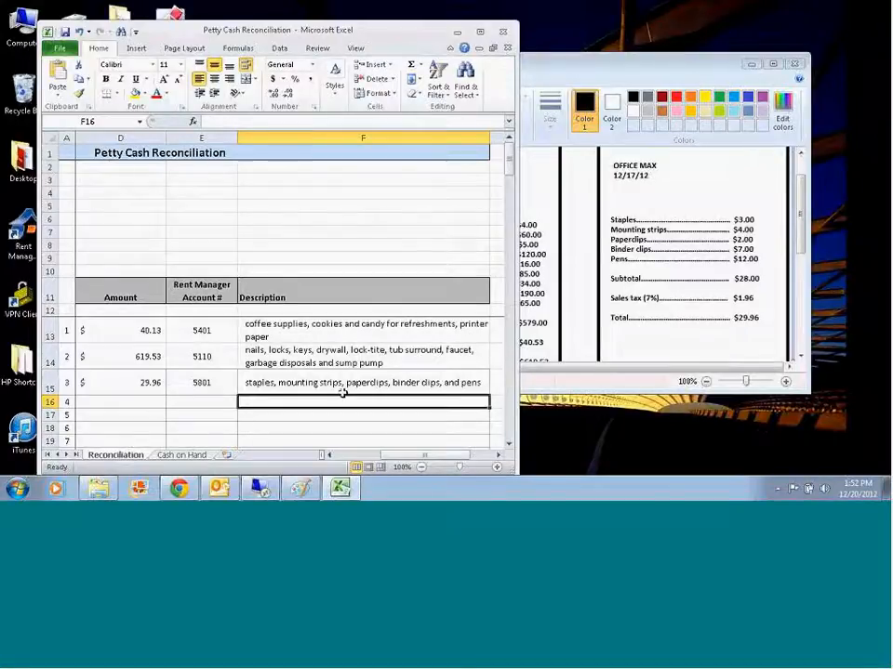
Step: Maximize the workbook and examine the Cash on Hand denomination table alongside the Reconciliation sheet's expense lines, total expenses, over/under and fund balance
left_click_drag(422, 455, 305, 426)
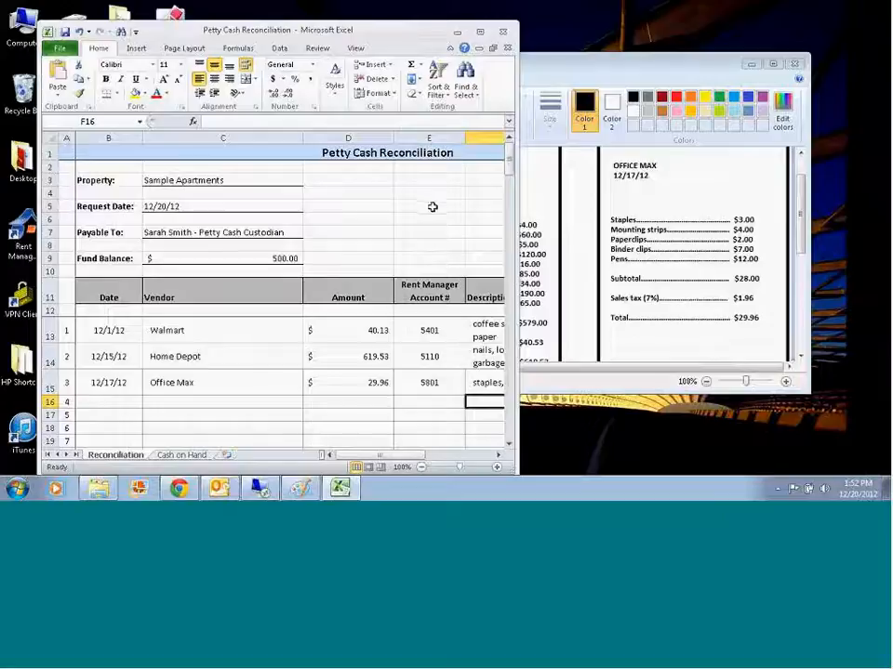
left_click(481, 33)
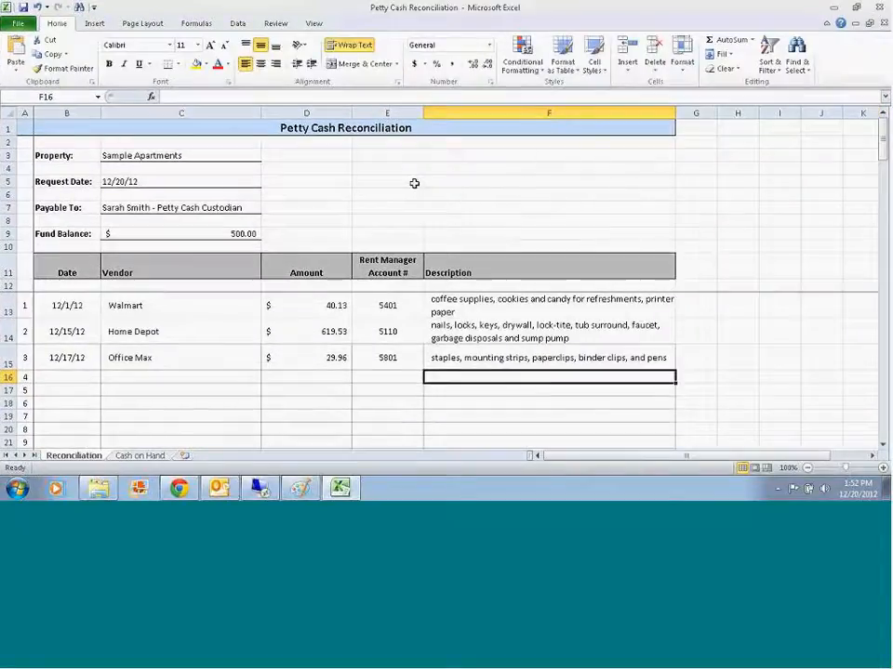
left_click(139, 455)
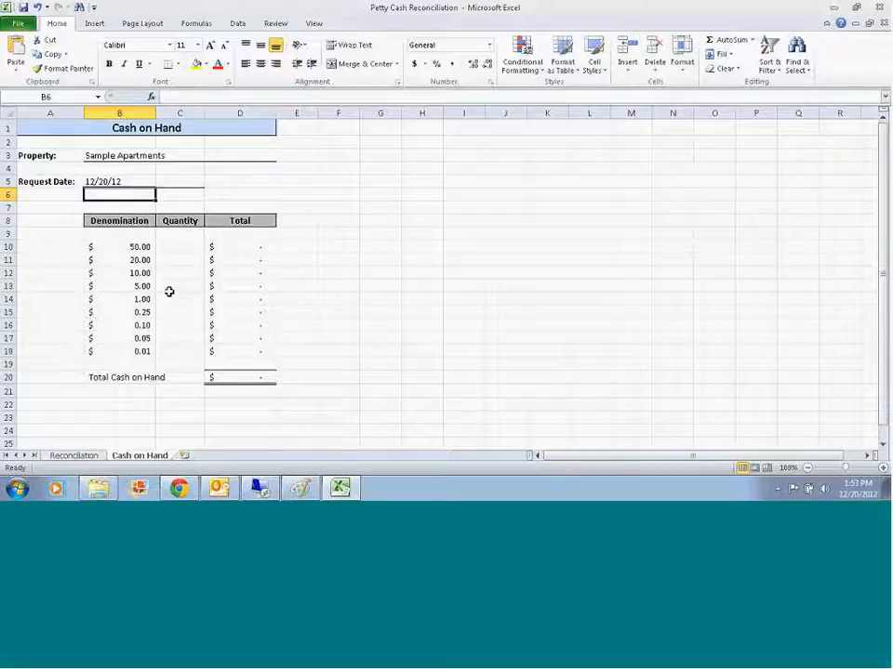
scroll(179, 307, "down", 1)
left_click(84, 458)
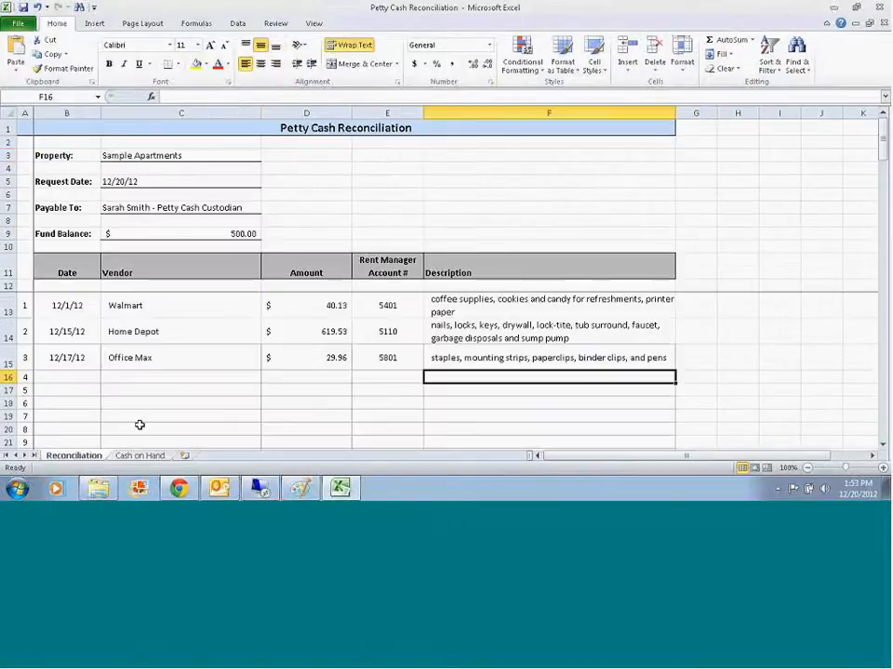
scroll(235, 360, "down", 7)
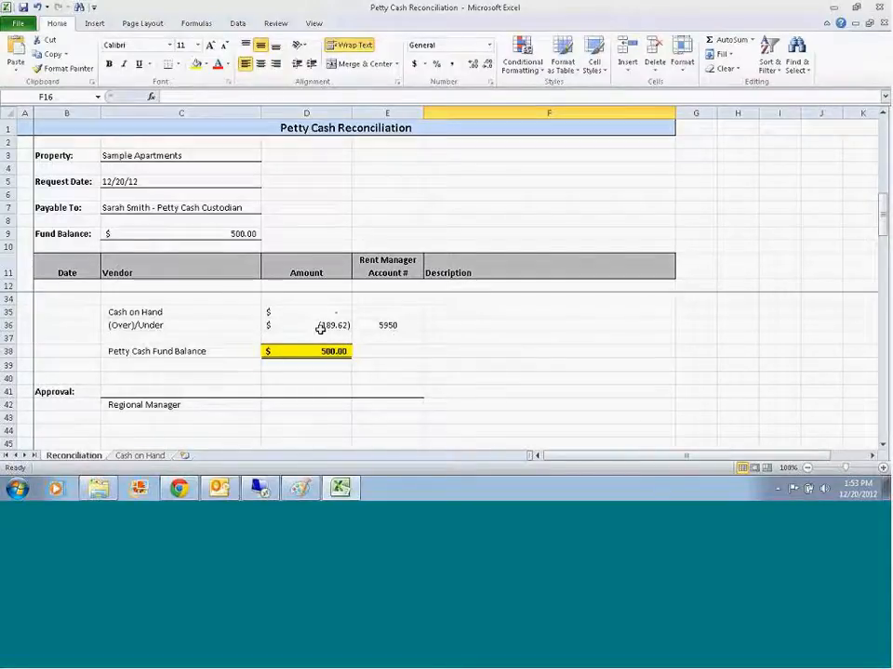
scroll(319, 328, "up", 2)
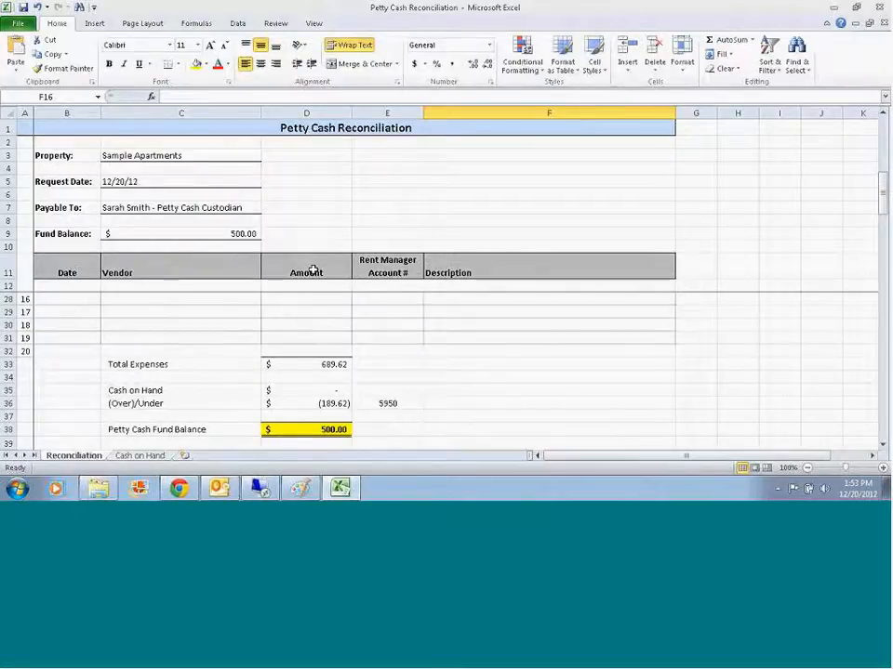
scroll(146, 353, "up", 4)
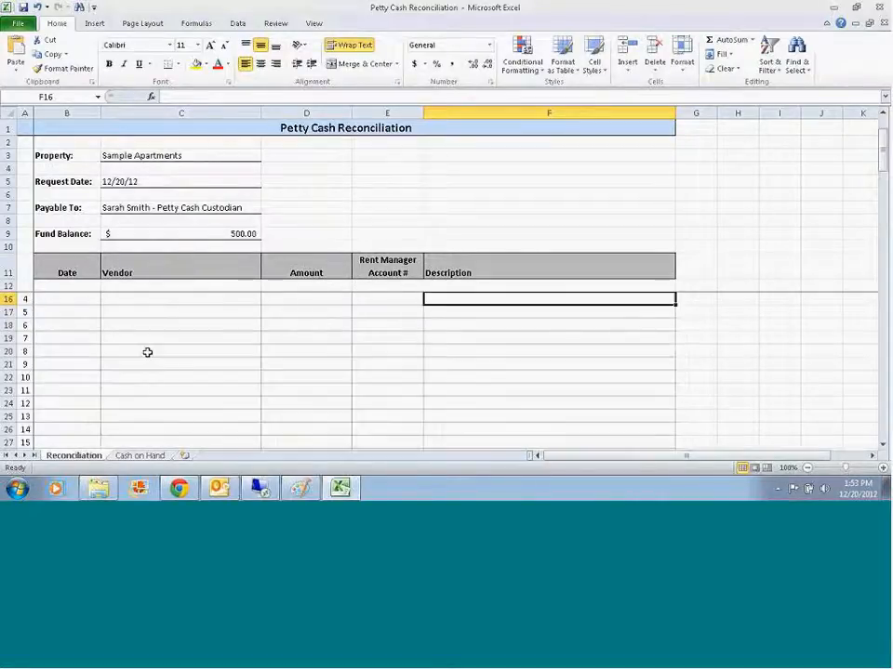
left_click(140, 456)
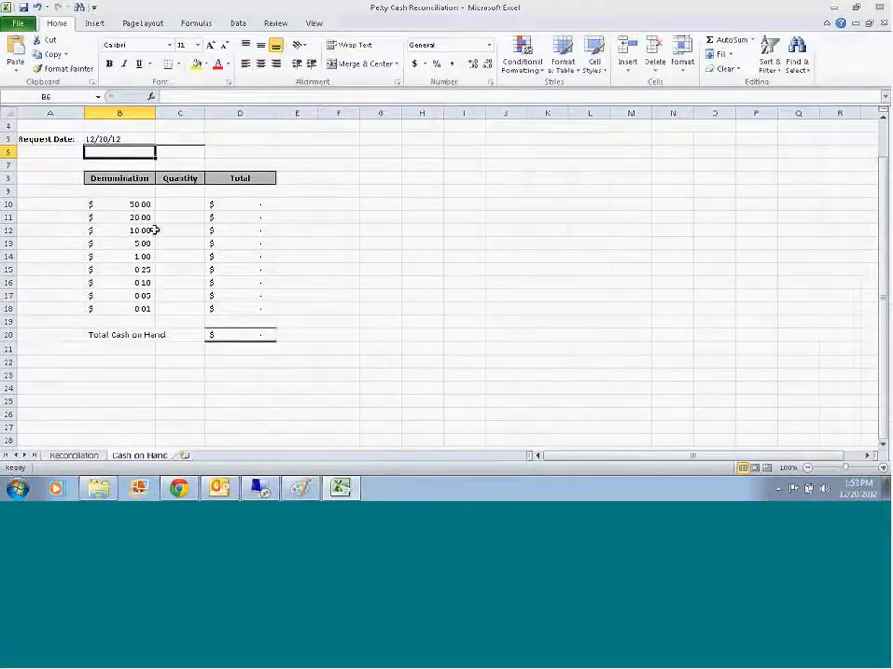
left_click(73, 456)
scroll(149, 321, "down", 7)
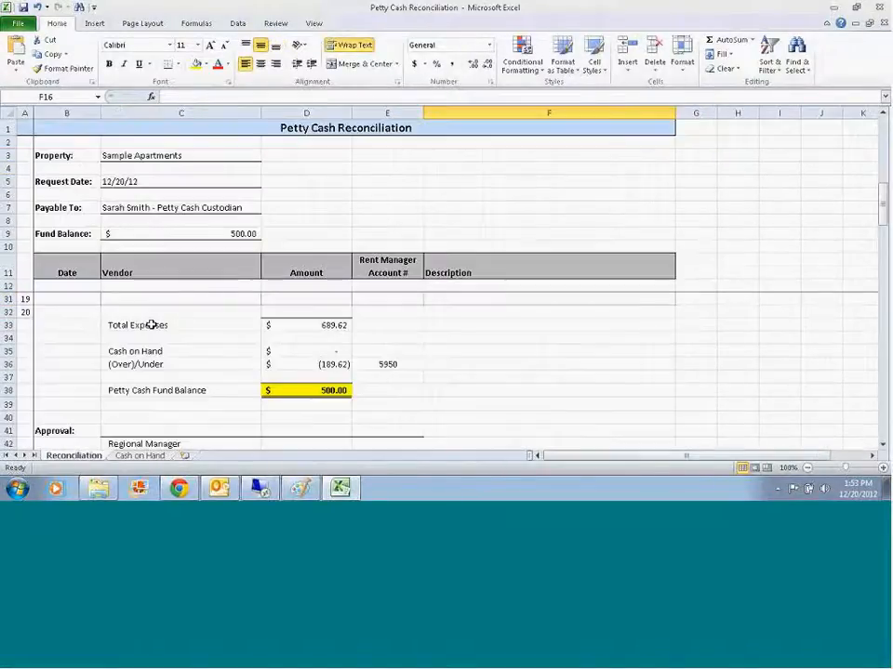
scroll(220, 305, "up", 7)
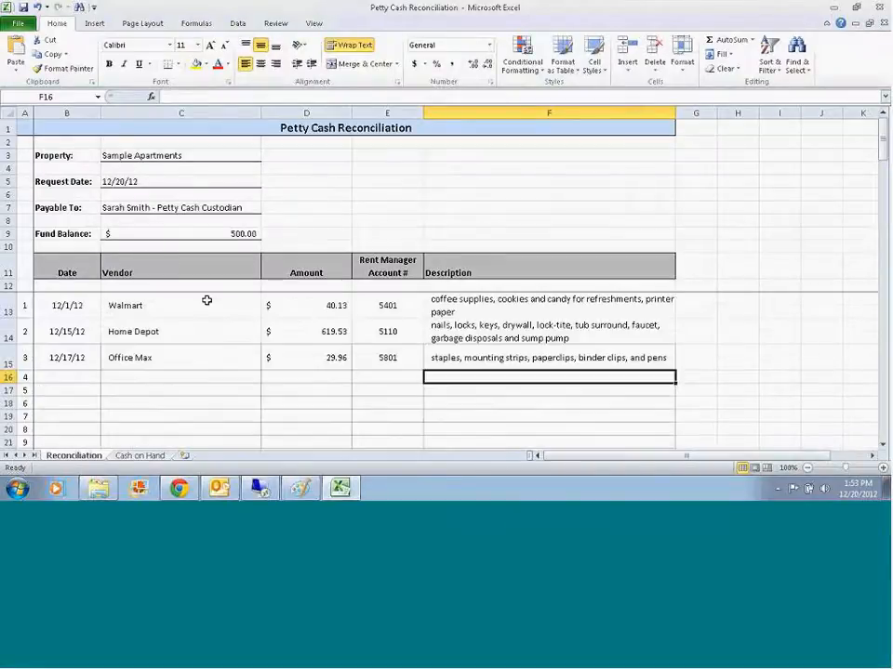
left_click(140, 455)
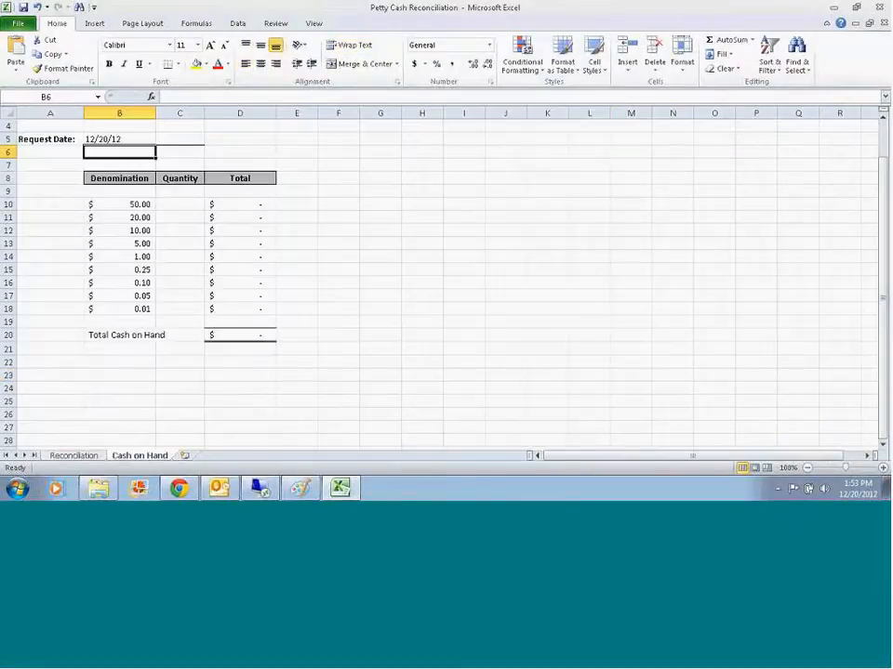
Step: Enter a quantity of 5 for the $10.00 denomination on the Cash on Hand sheet
left_click(177, 230)
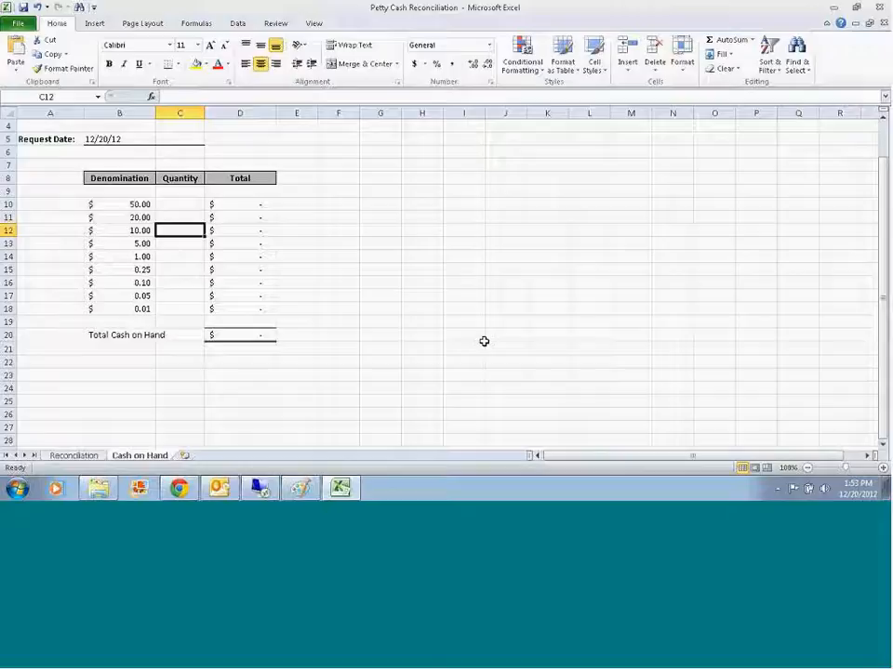
type("5")
key("Return")
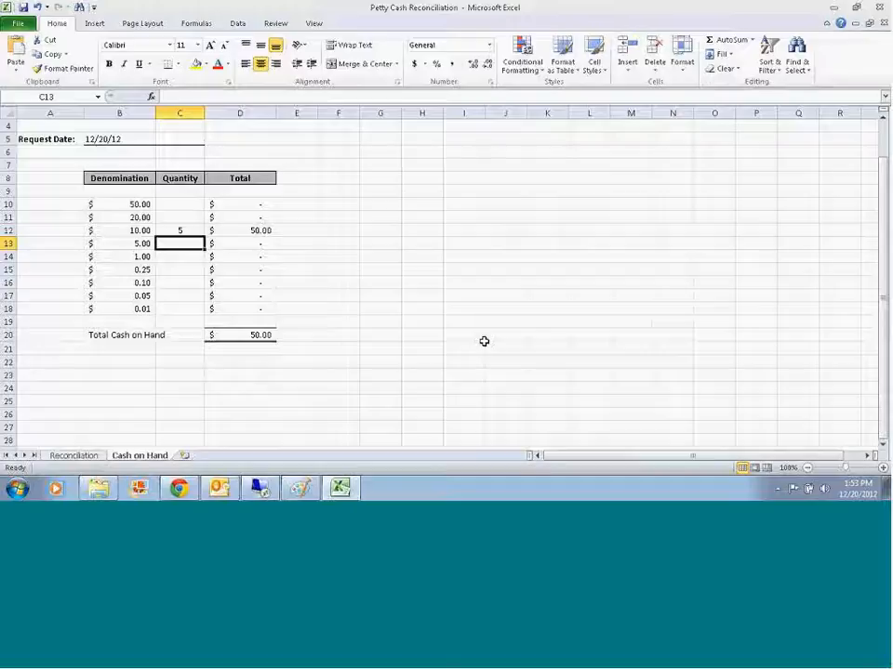
Step: Set the Reconciliation sheet's fund balance to 1,000.00 and check the cash on hand and over/under amounts
left_click(74, 455)
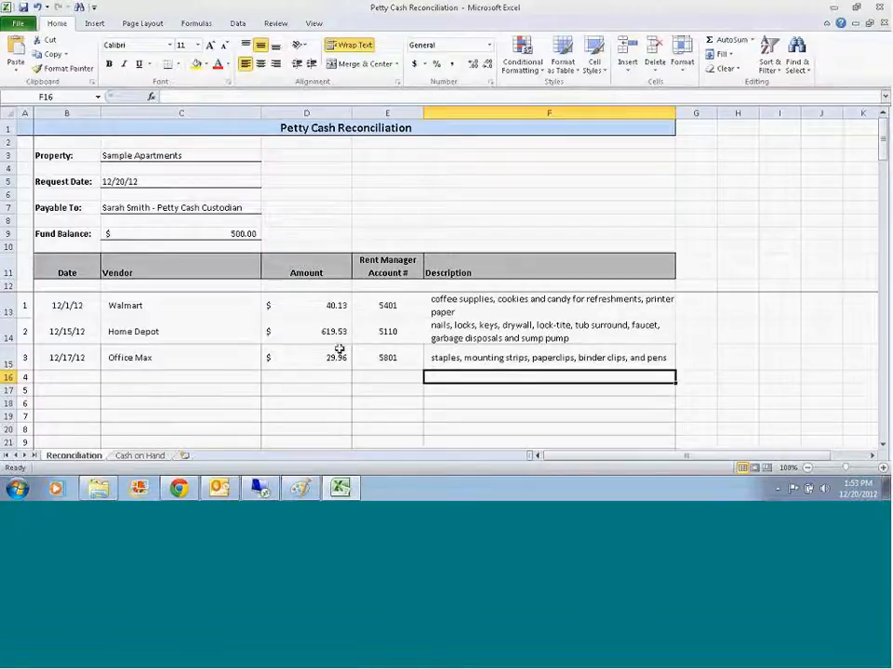
left_click(251, 232)
type("1,000.00")
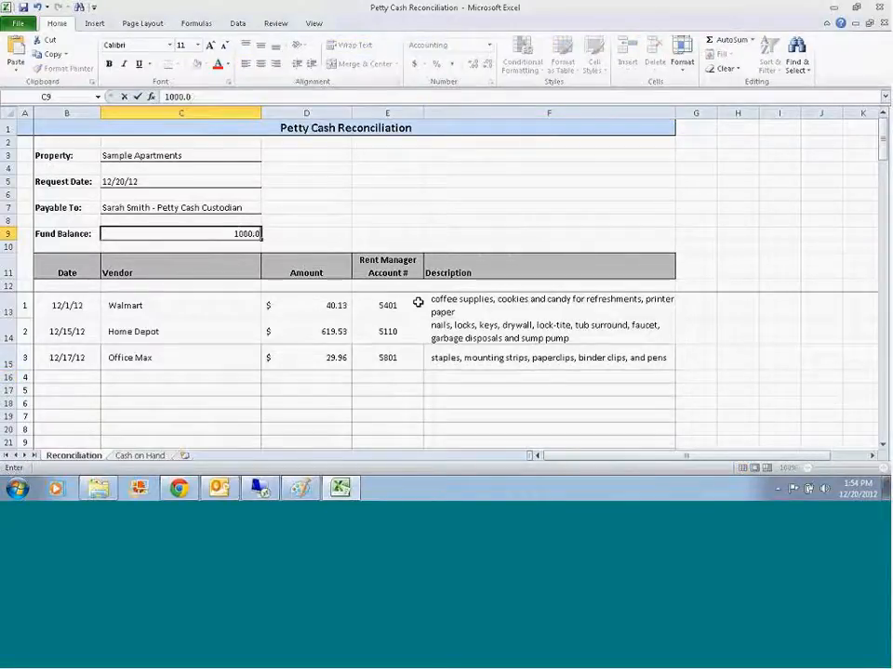
key("Return")
scroll(289, 319, "down", 7)
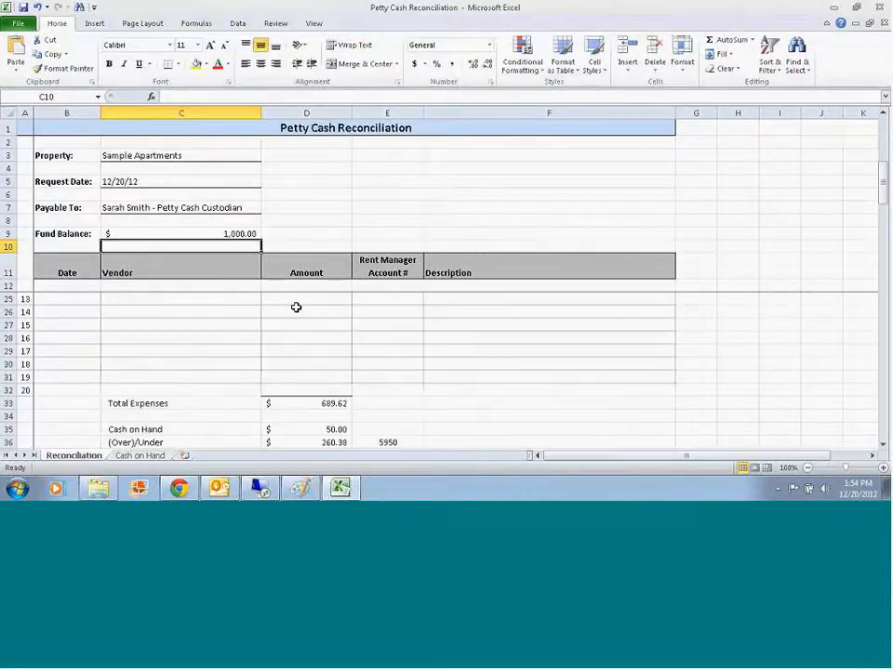
Step: Clear the $10.00 quantity on the Cash on Hand sheet and check the Reconciliation sheet's over/under amount
left_click(141, 456)
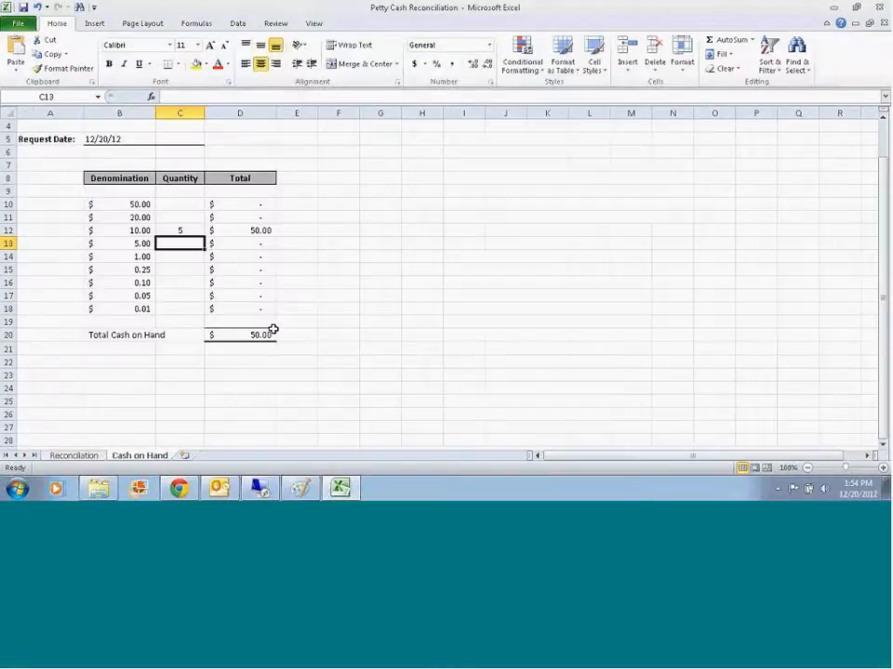
left_click(197, 234)
key("Delete")
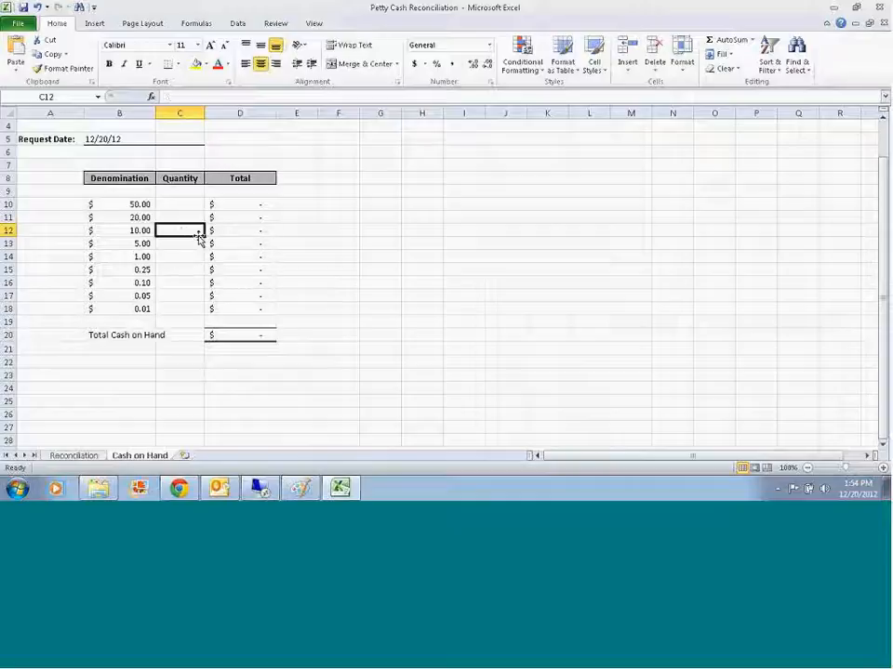
left_click(74, 455)
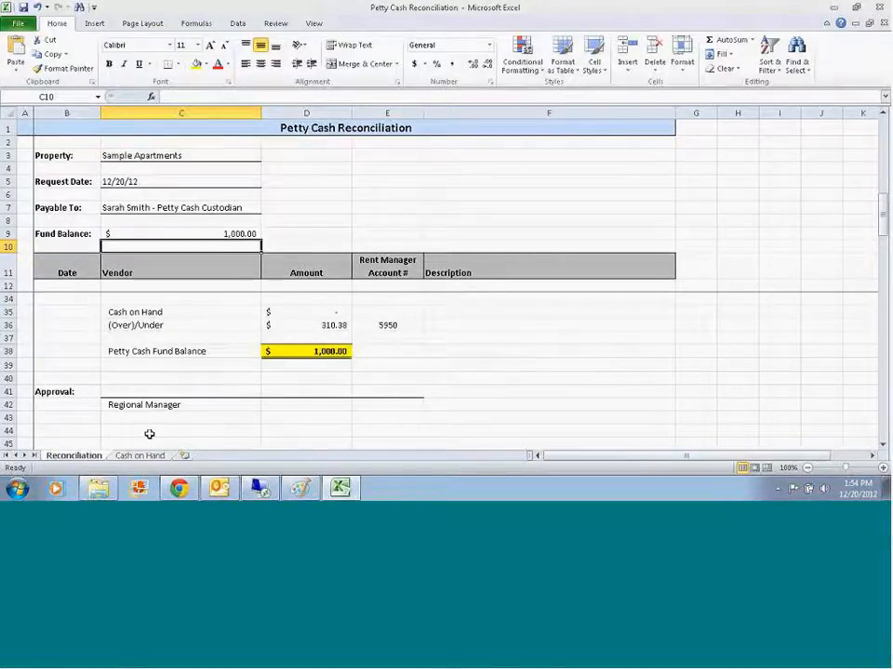
Step: On the Cash on Hand sheet, enter quantities of 6 for $20.00, 8 for $10.00 and 18 for $5.00
key("ctrl+Page_Down")
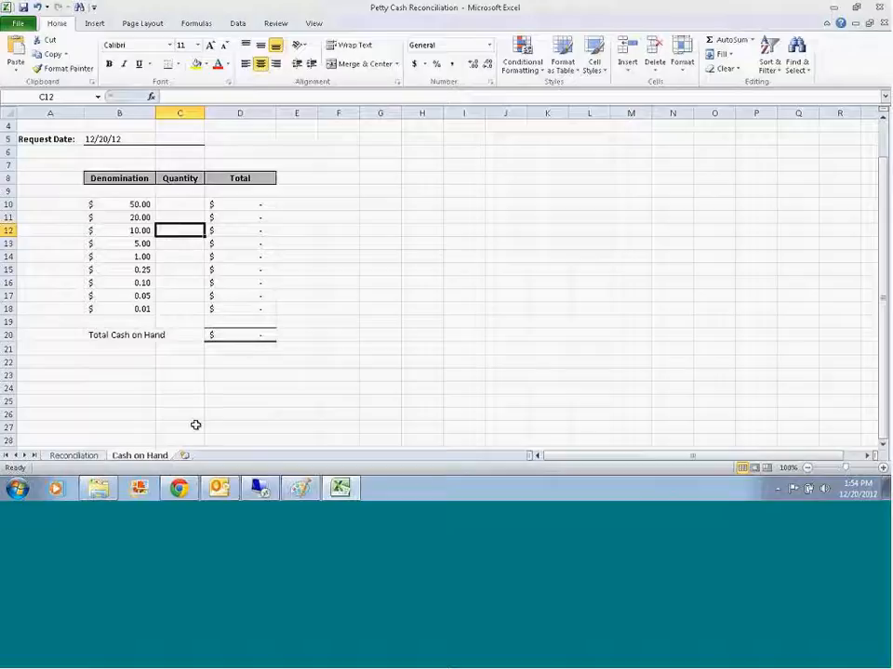
left_click(176, 218)
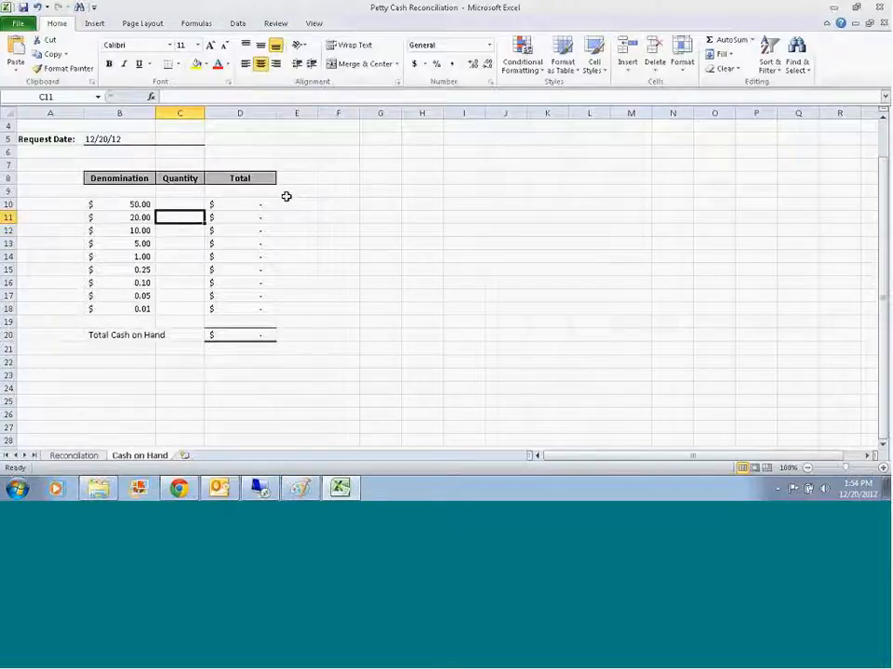
type("6")
key("Return")
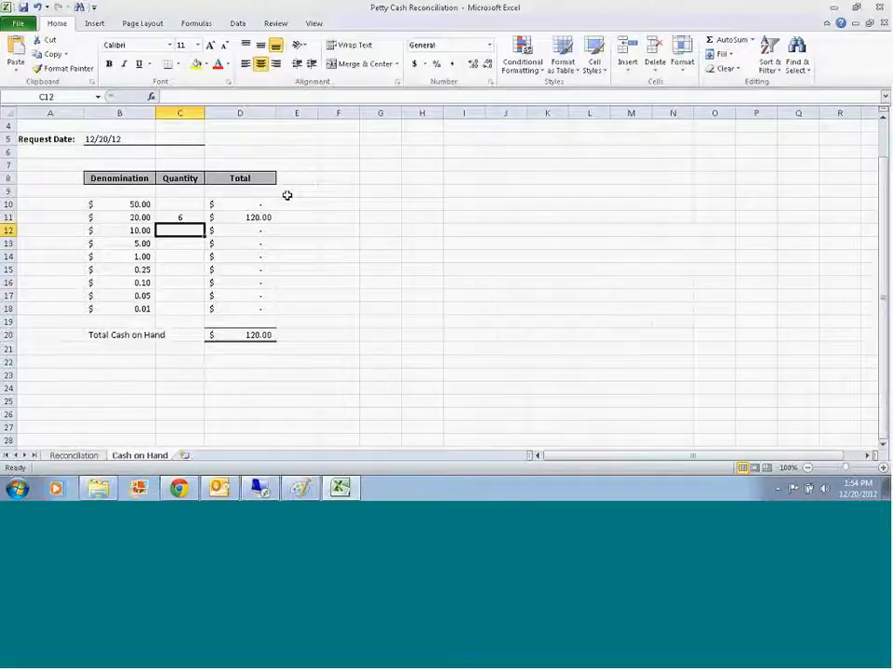
type("8")
key("Return")
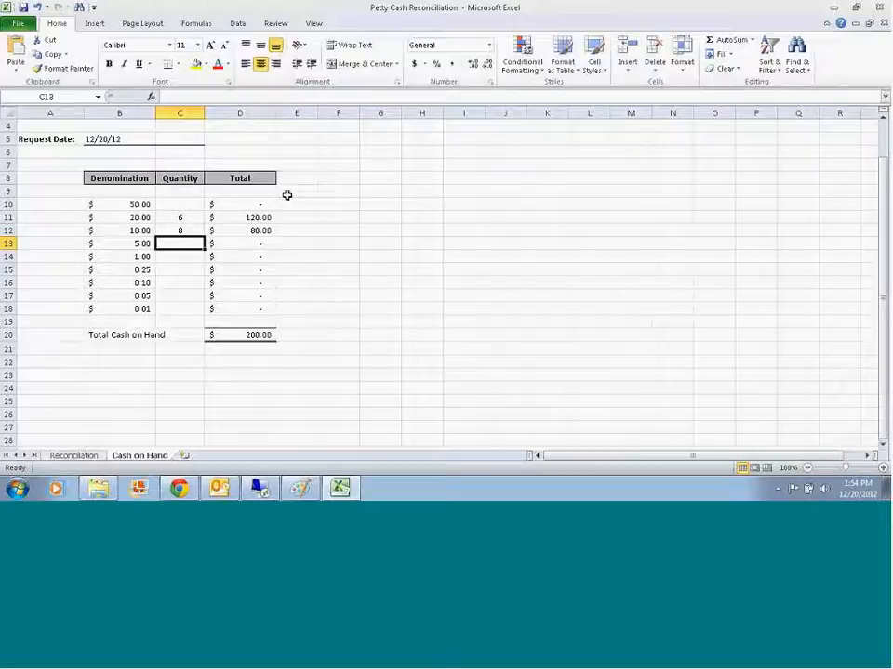
type("25")
key("Return")
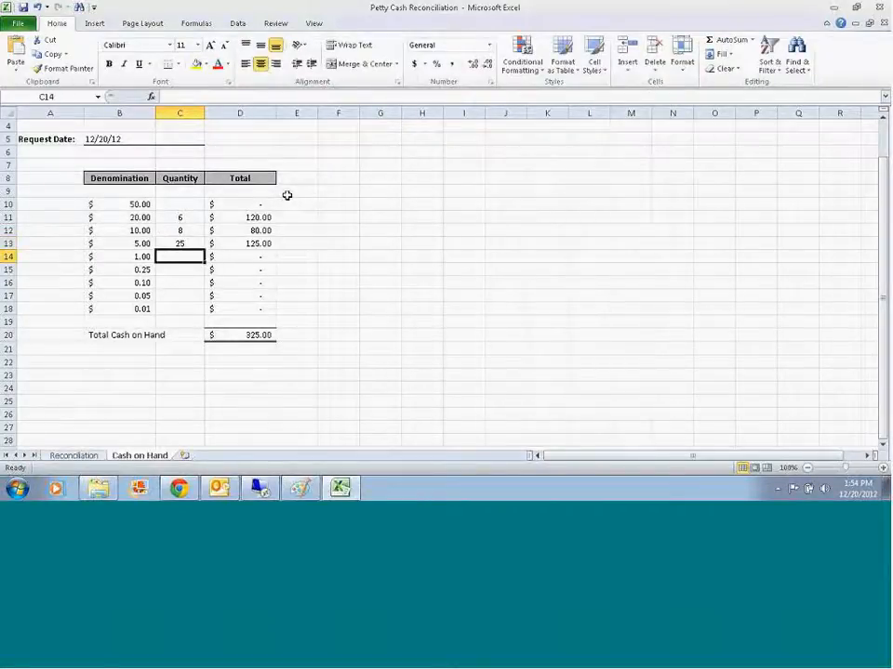
key("Up")
type("18")
key("Return")
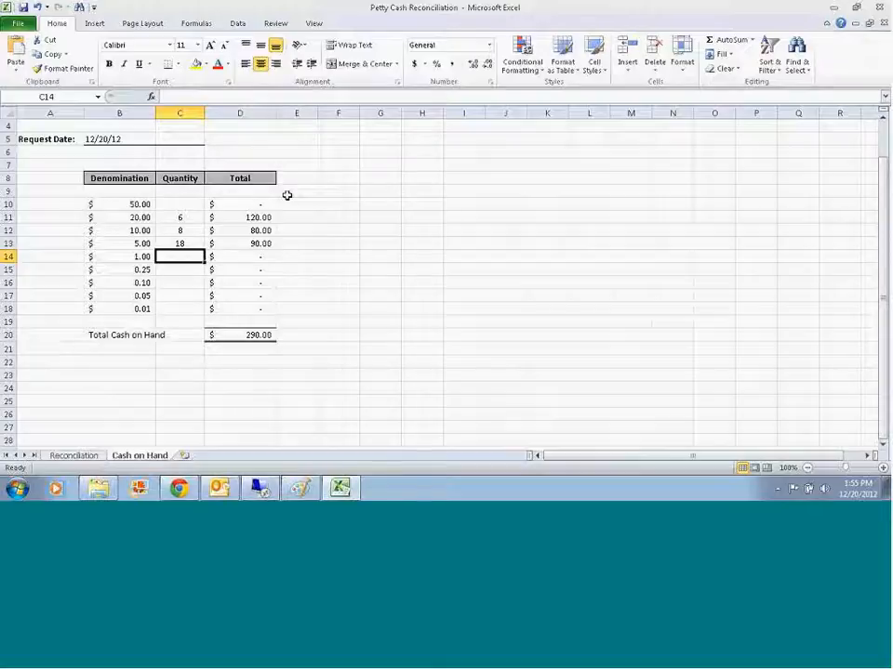
Step: Enter quantities of 10 for the $1.00 denomination, 30 for $0.25 and 20 for $0.10
type("10")
key("Return")
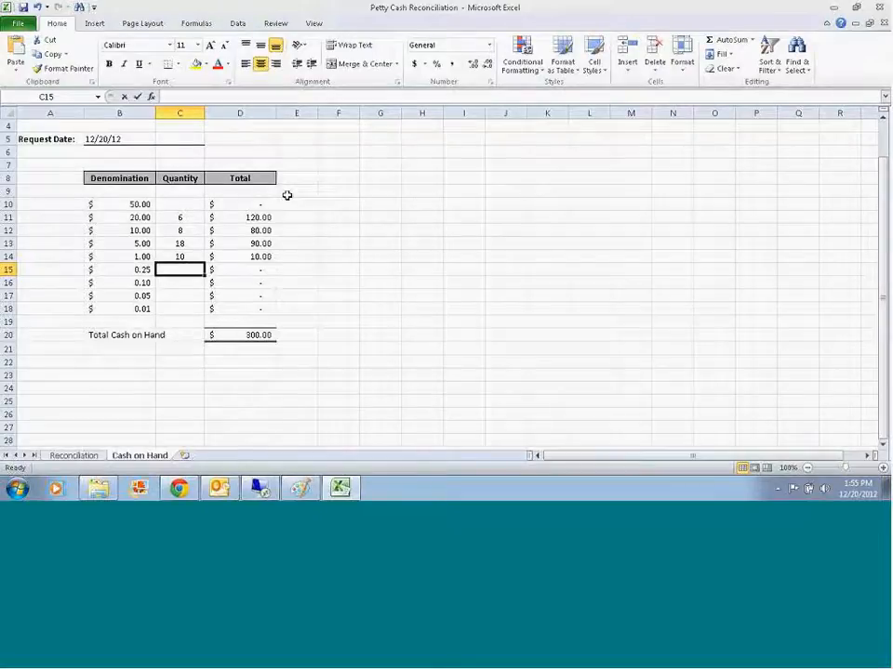
type("30")
key("Return")
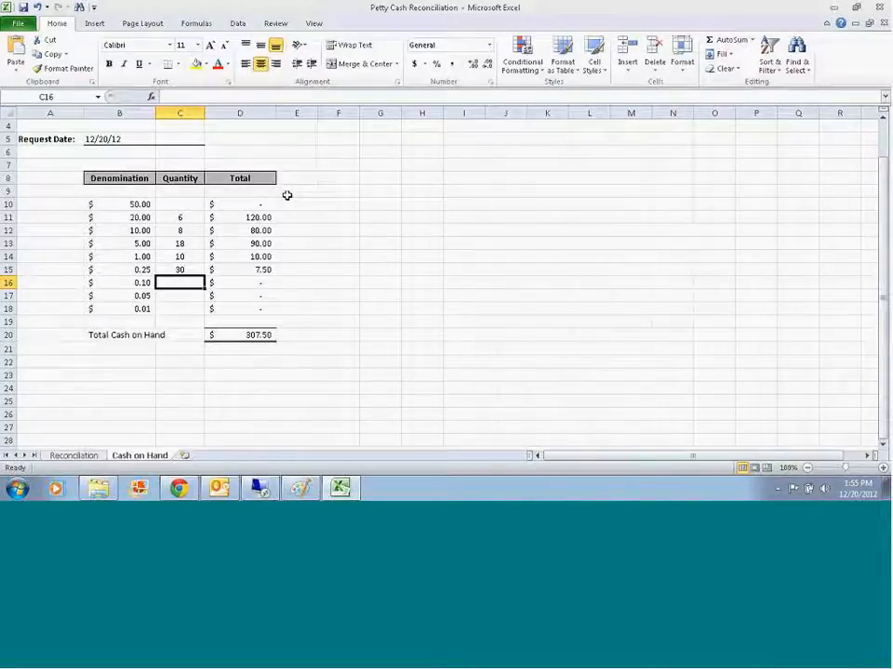
type("20")
key("Return")
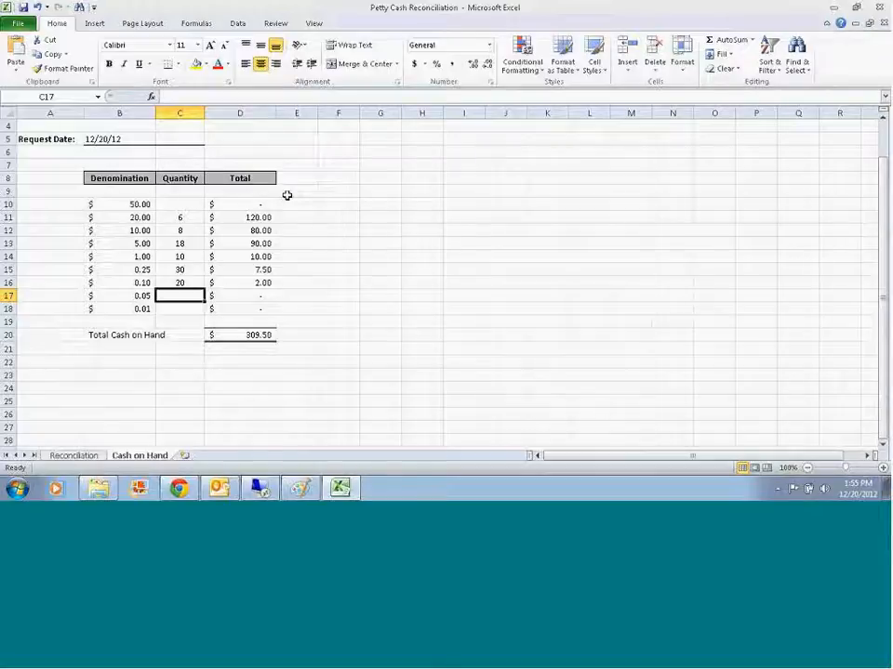
Step: Enter quantities of 15 for the $0.05 denomination and 13 for $0.01
type("40")
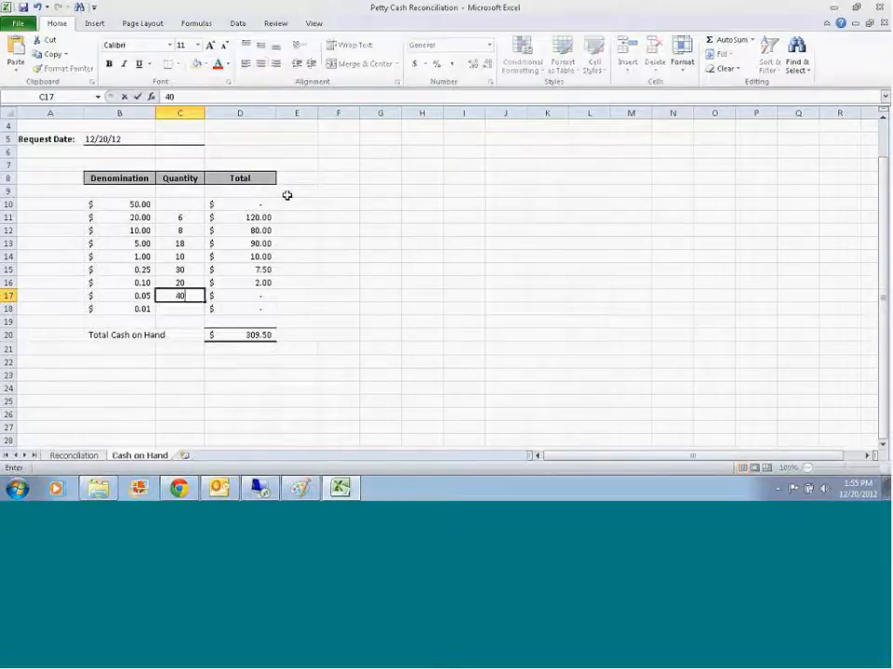
key("Return")
key("Up")
type("20")
key("Return")
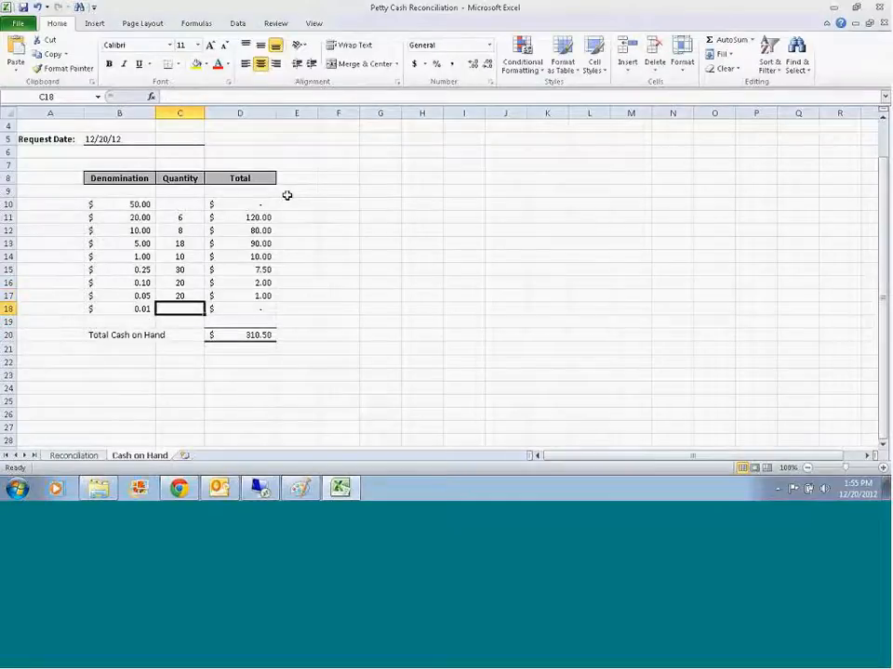
key("Up")
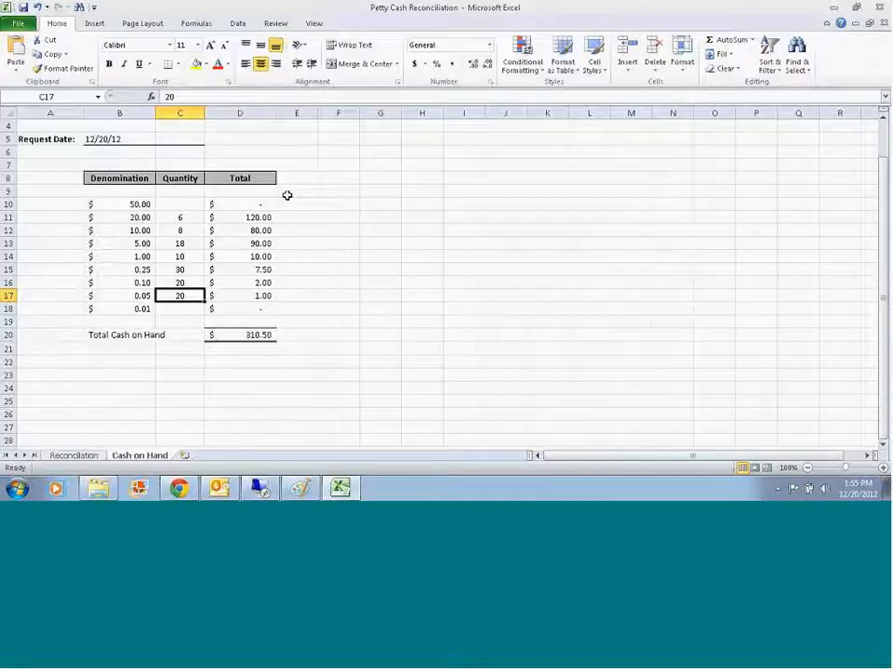
type("15")
key("Return")
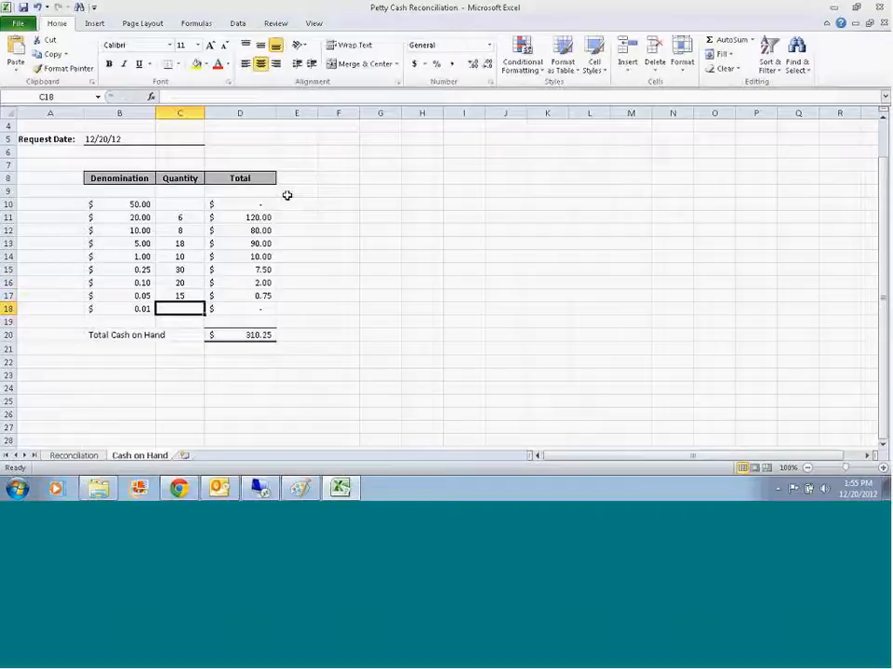
type("13")
key("Return")
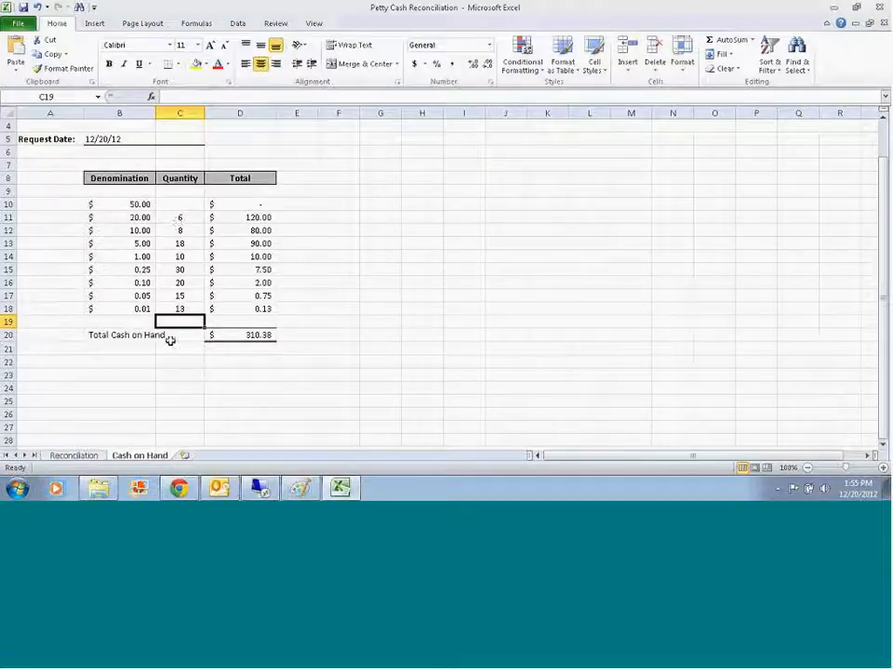
Step: Compare the Reconciliation sheet's total expenses, cash on hand and over/under with the fund balance and expense lines
left_click(74, 455)
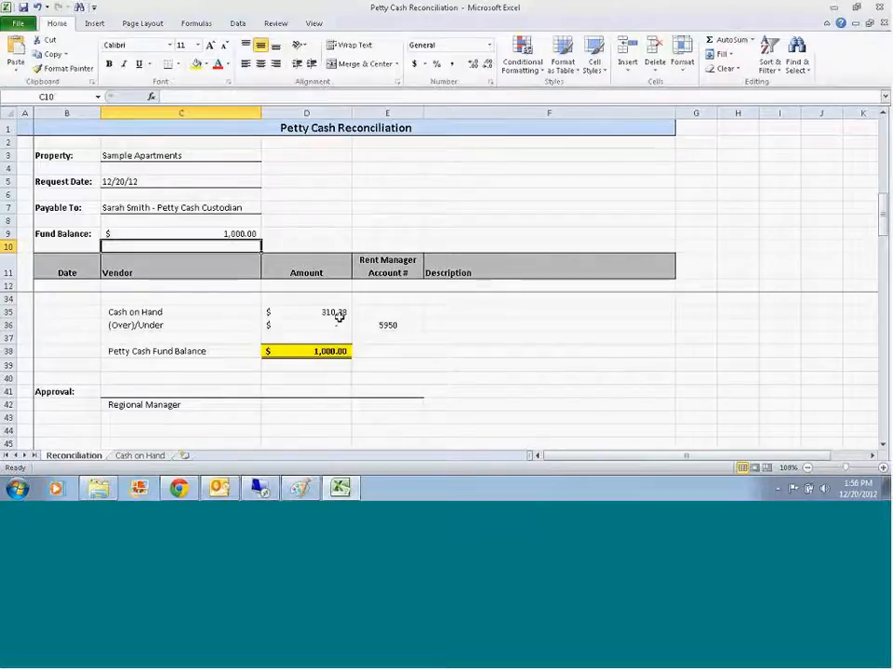
scroll(420, 312, "up", 1)
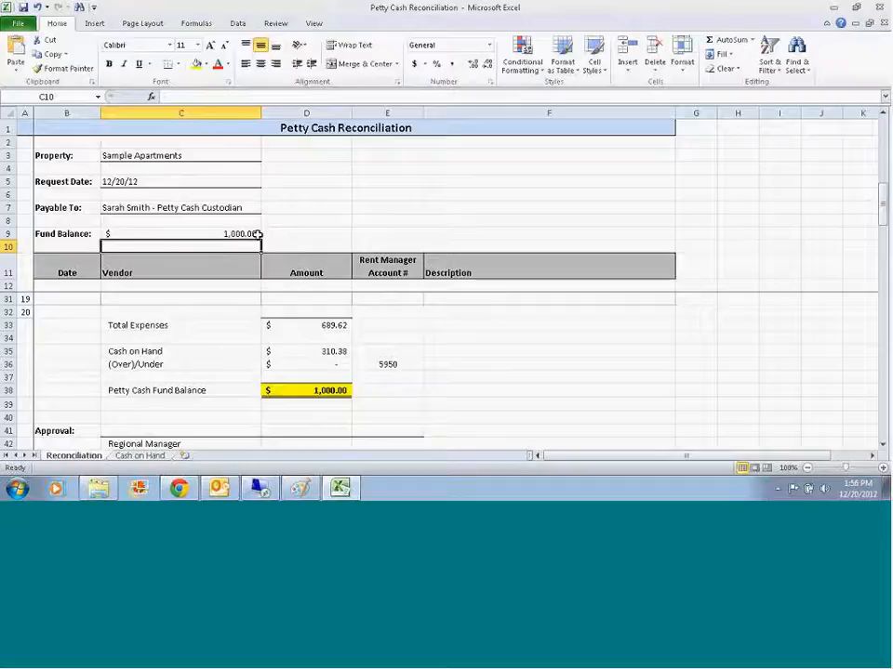
scroll(372, 362, "up", 6)
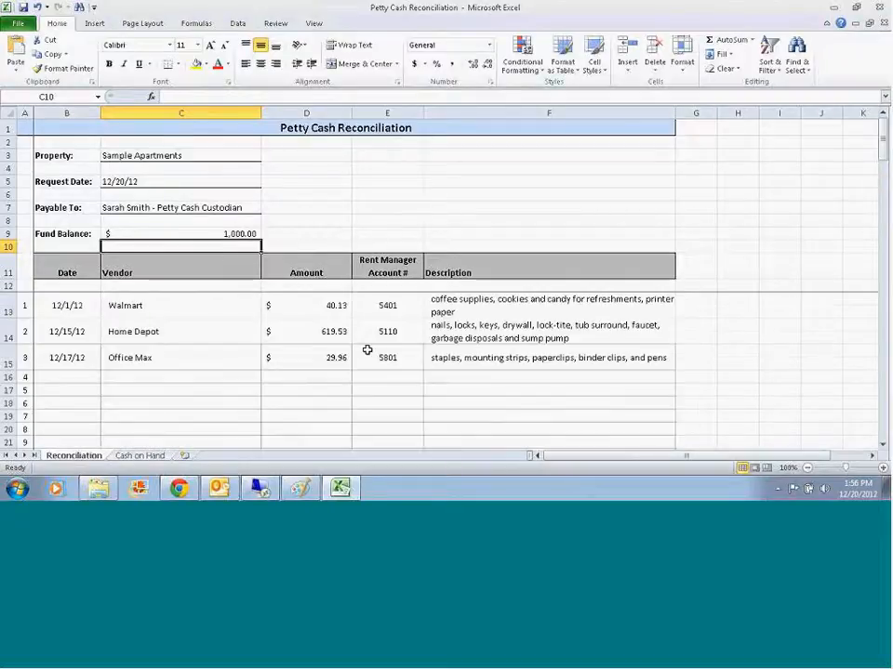
scroll(368, 350, "down", 6)
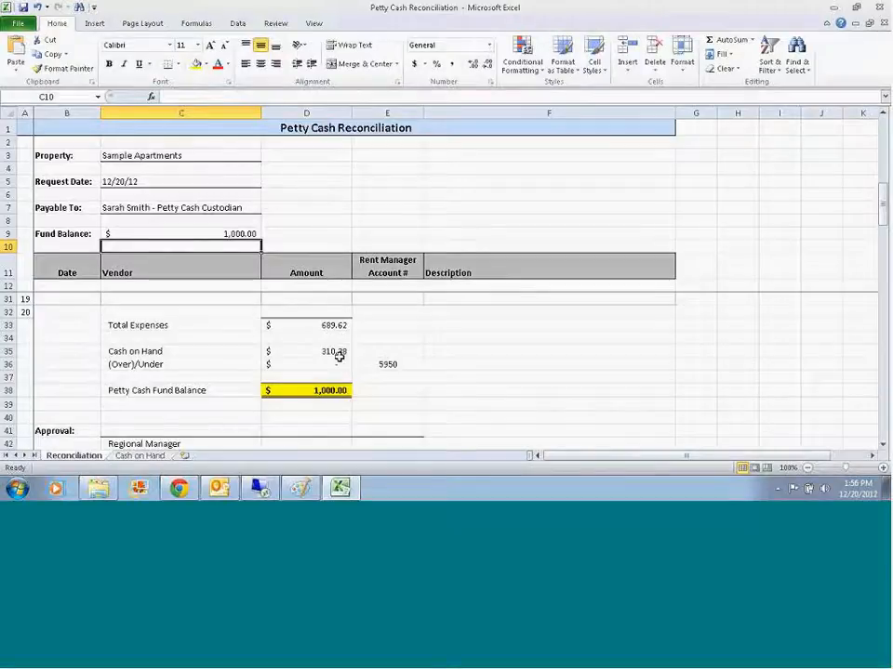
Step: Change the $10.00 quantity on the Cash on Hand sheet to 7 and check the Reconciliation sheet's over/under amount
left_click(140, 455)
left_click(187, 232)
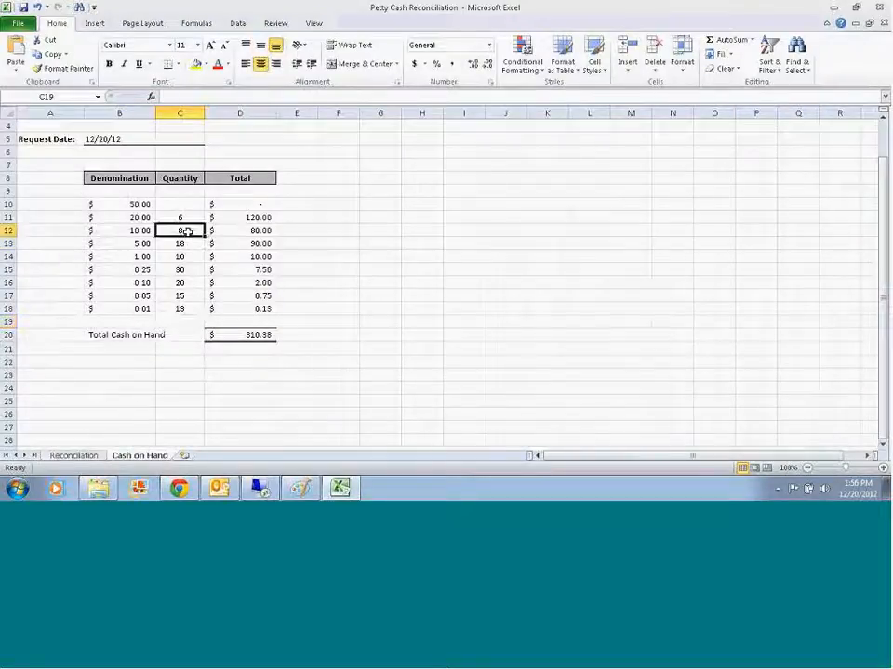
type("7")
key("Return")
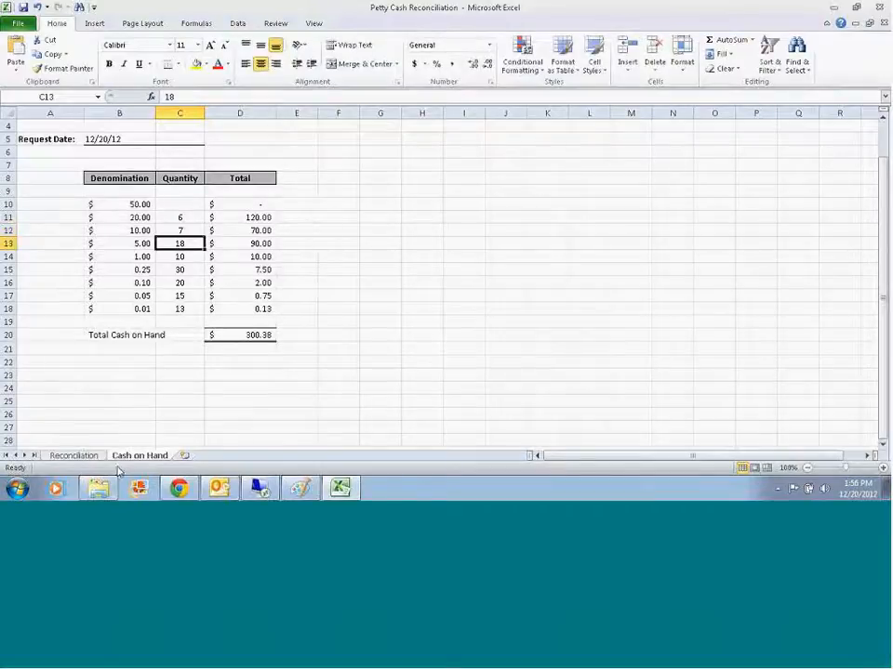
left_click(74, 456)
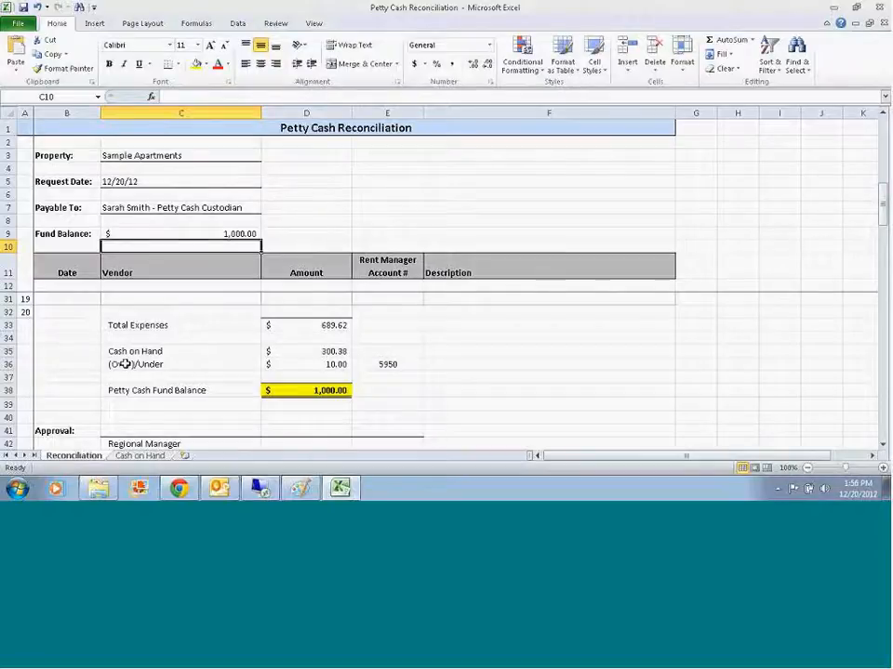
key("ctrl+Page_Down")
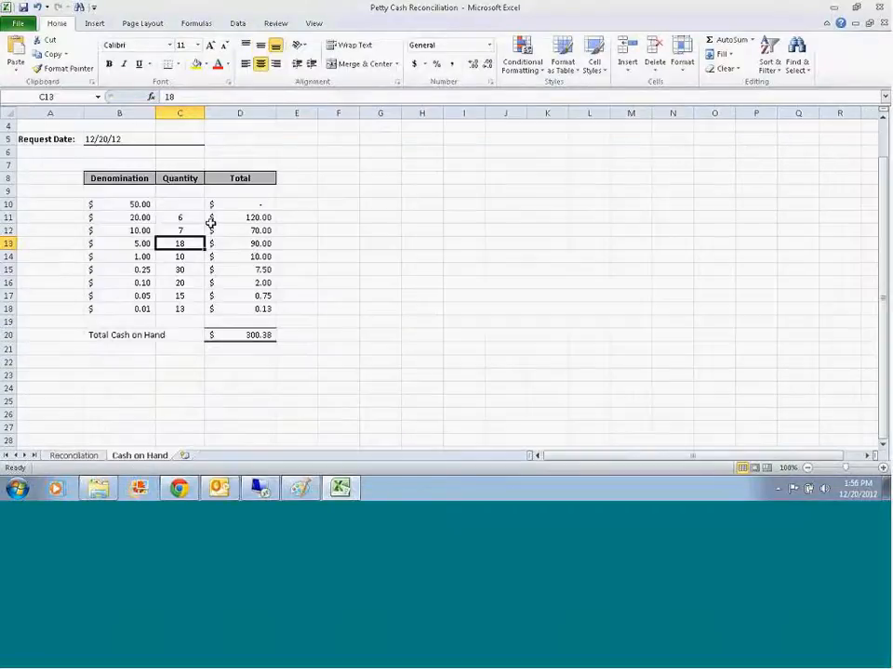
key("ctrl+Page_Up")
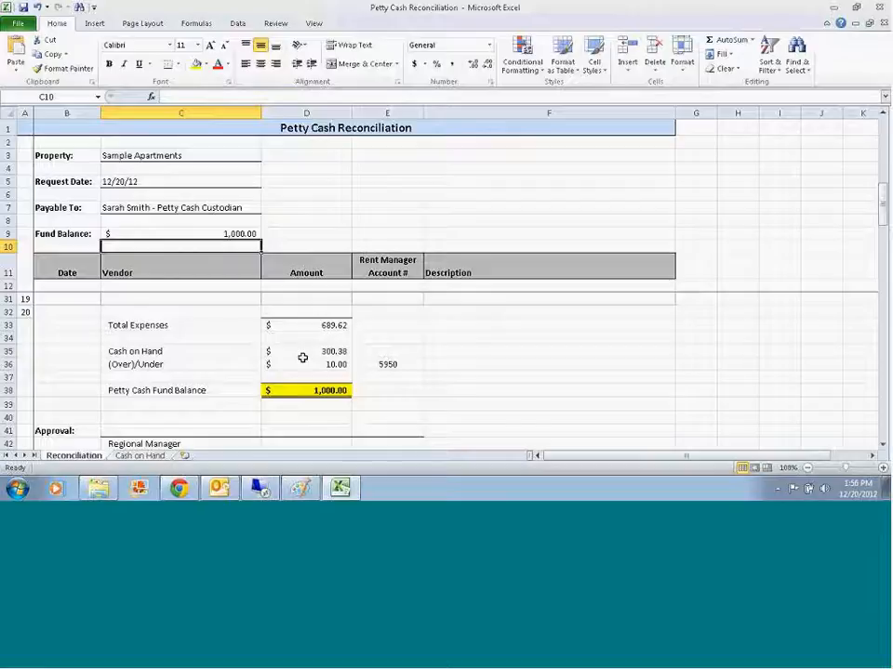
Step: Set the $10.00 quantity back to 8 and review the Reconciliation sheet's over/under amount, expense lines and fund balance
left_click(140, 455)
key("Up")
type("8")
key("Return")
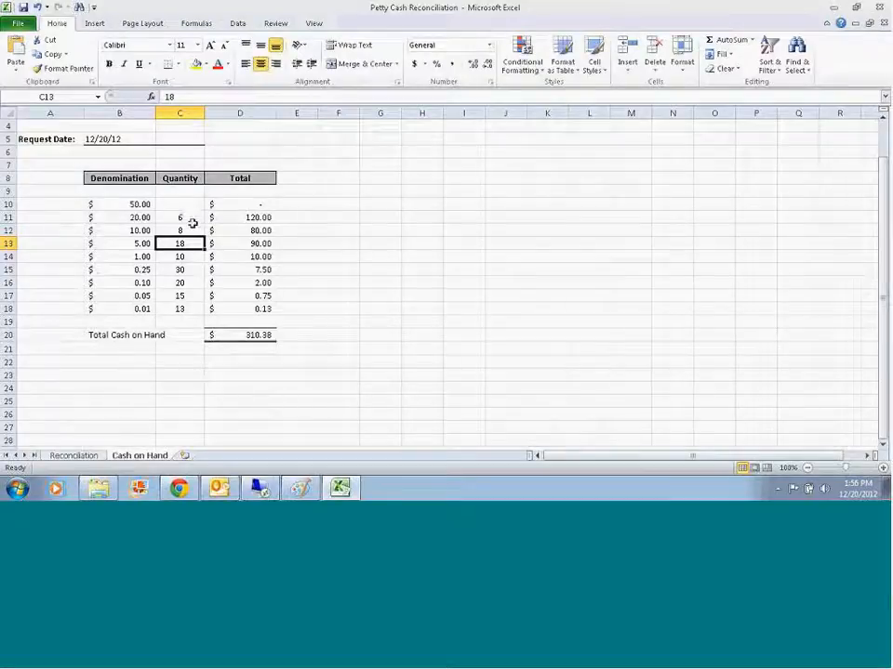
left_click(73, 456)
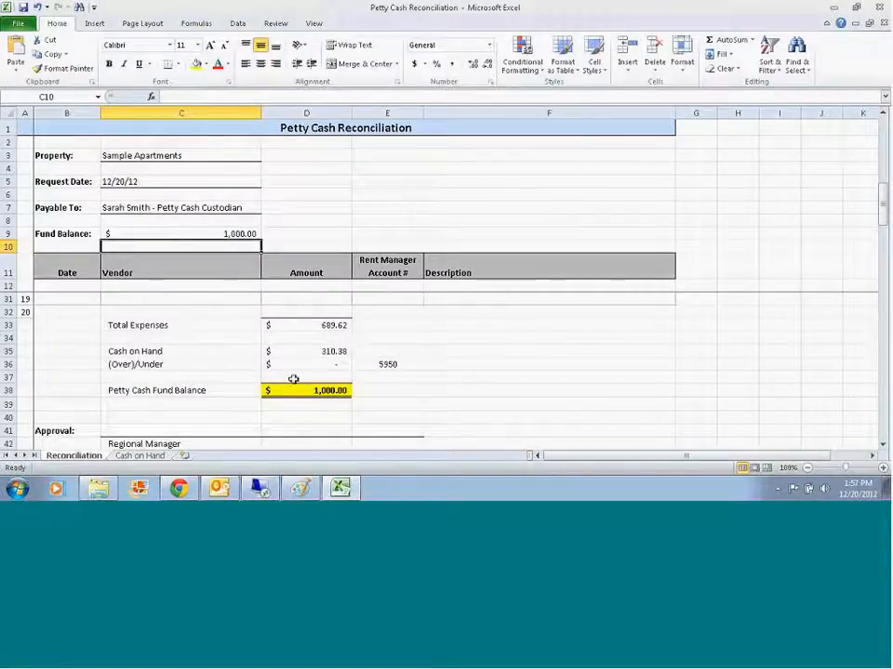
scroll(390, 358, "up", 6)
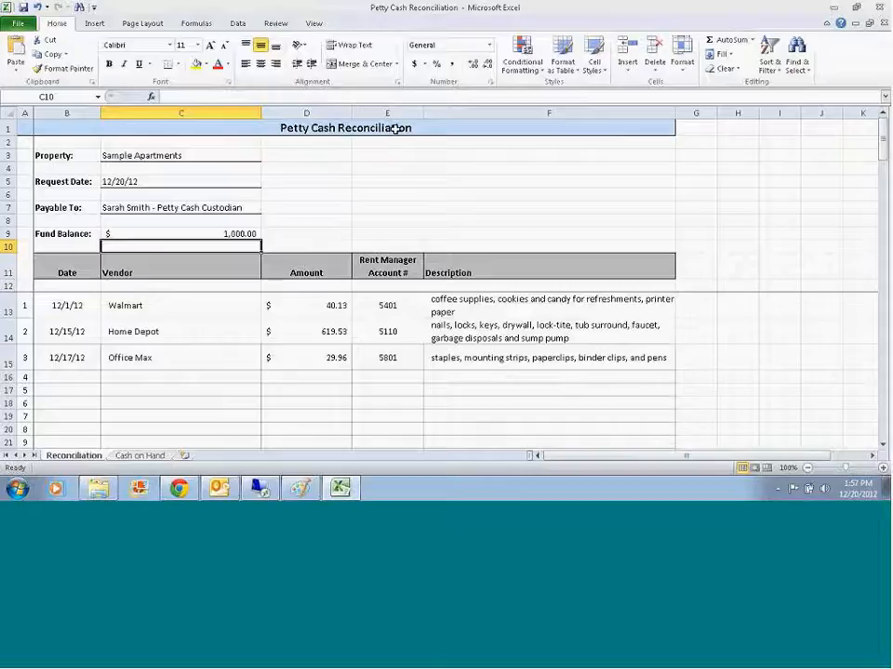
left_click(139, 455)
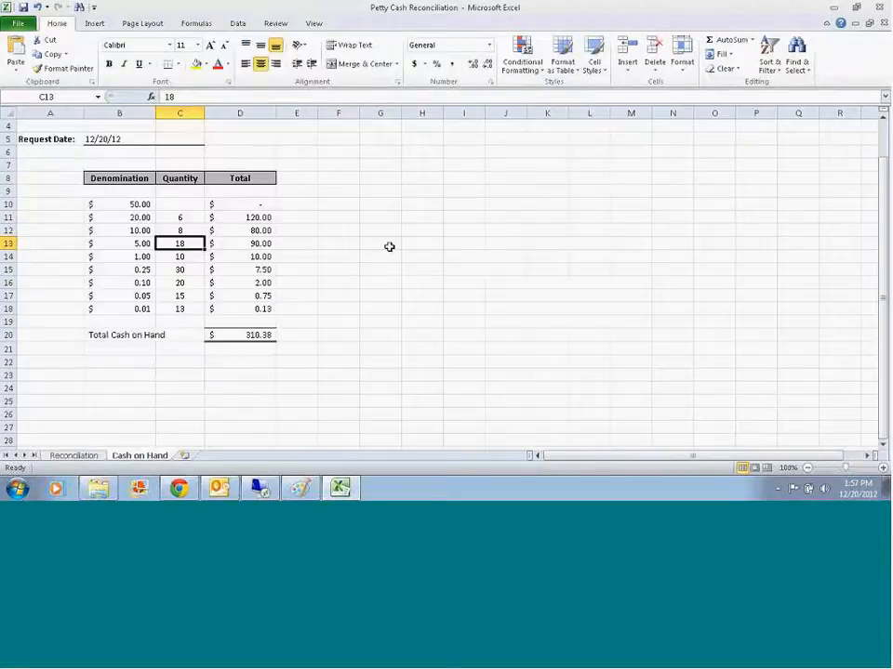
Step: Return to the Reconciliation sheet, switch to Rent Manager, and replace the Chart of Accounts report with the vendor list
left_click(93, 456)
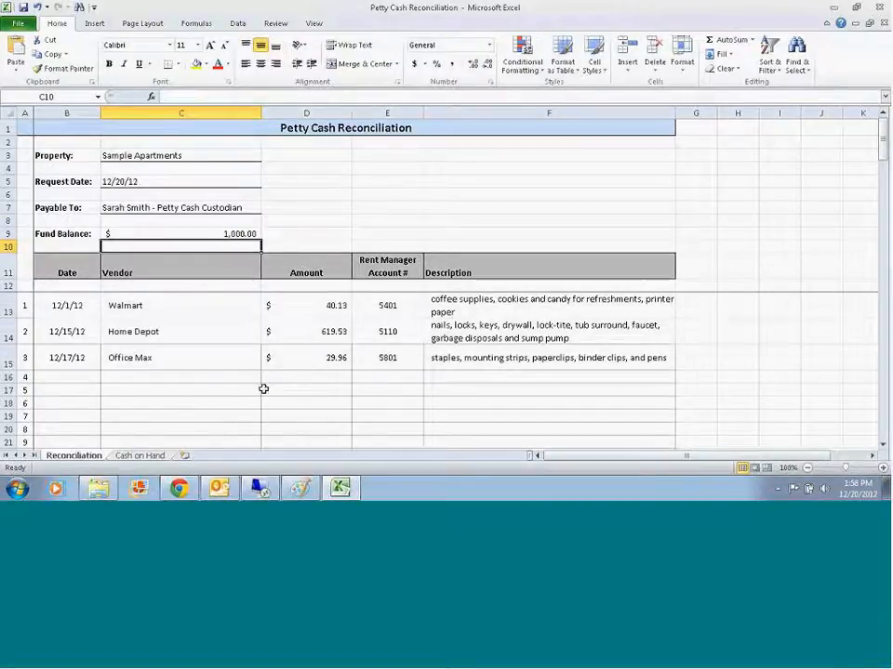
left_click(260, 487)
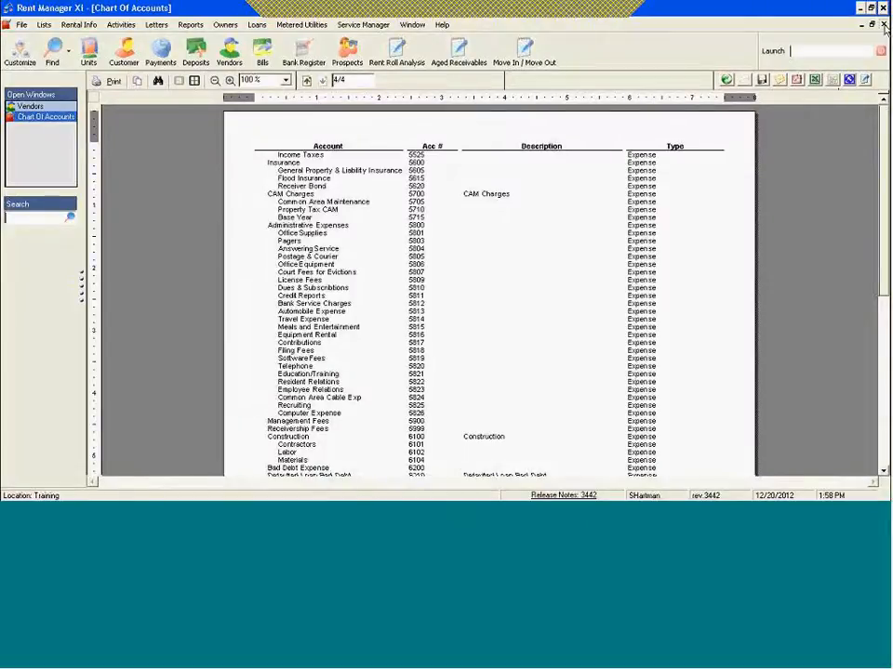
left_click(883, 24)
left_click(228, 51)
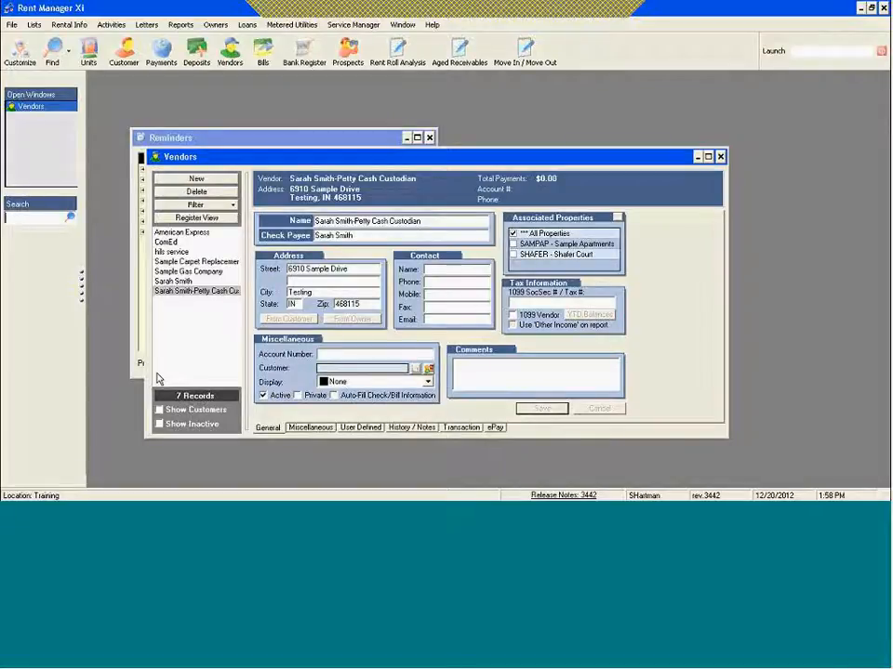
Step: Compare the custodian's two vendor records and open the transactions of the Petty Cash Custodian vendor
left_click(181, 291)
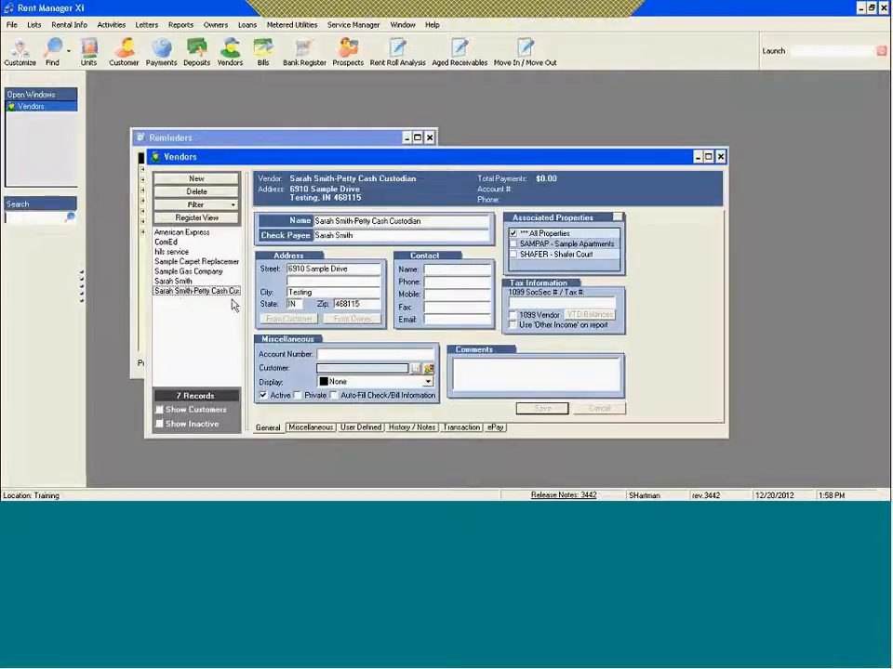
left_click(181, 282)
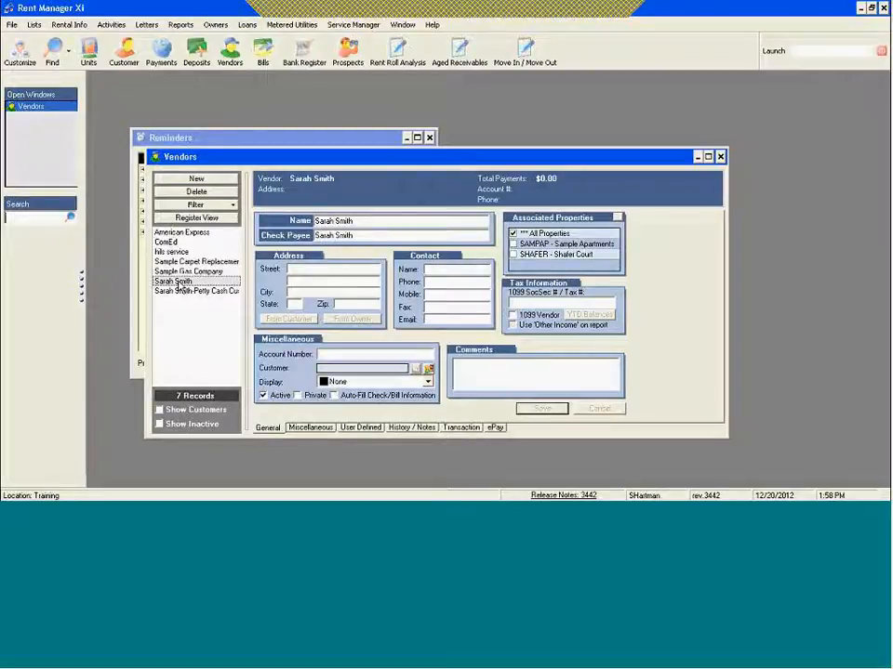
left_click(220, 295)
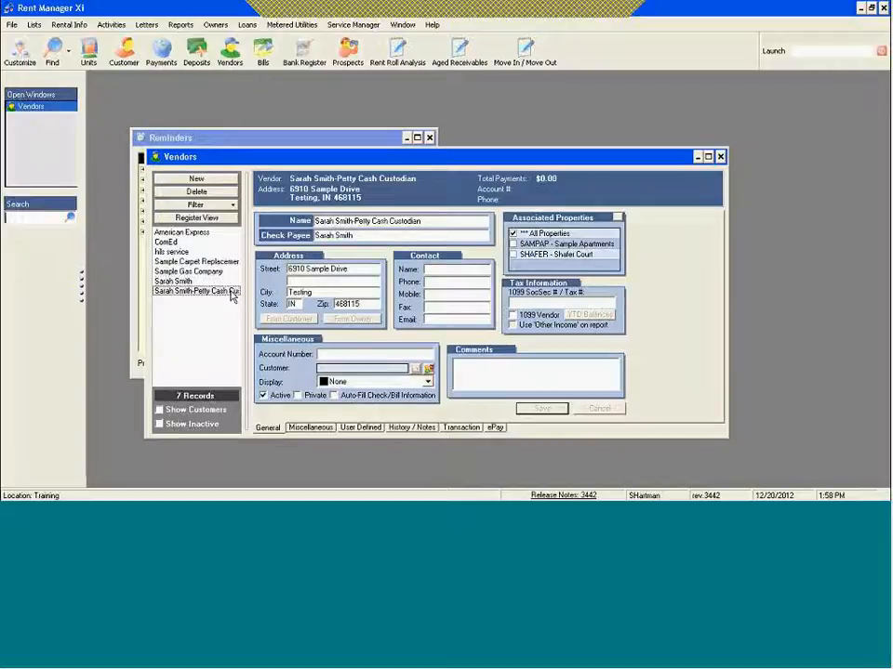
left_click(467, 427)
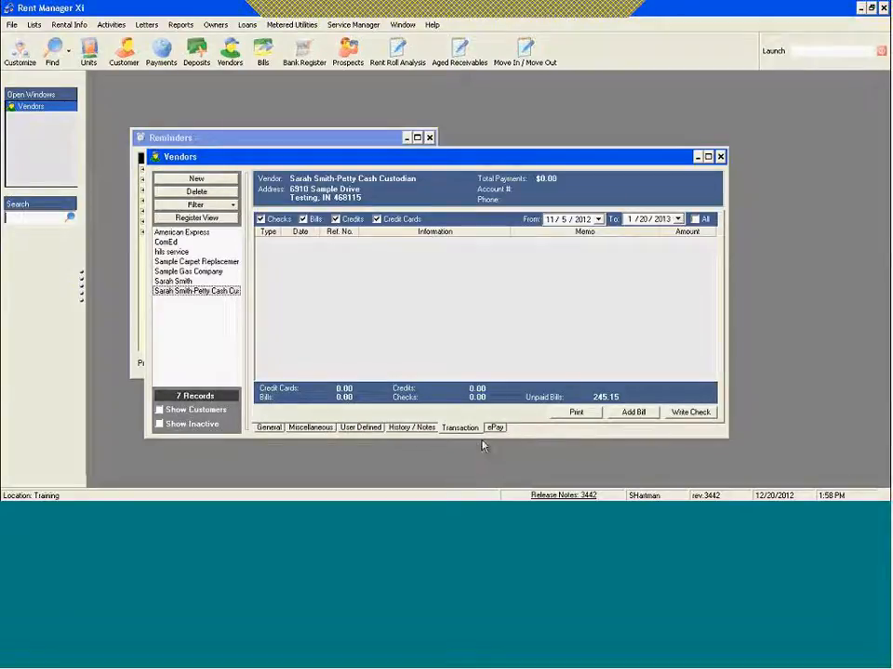
Step: Add a one-time bill for the Petty Cash Custodian vendor and assign it to the property Sample Apartments [SAMPAP]
left_click(636, 413)
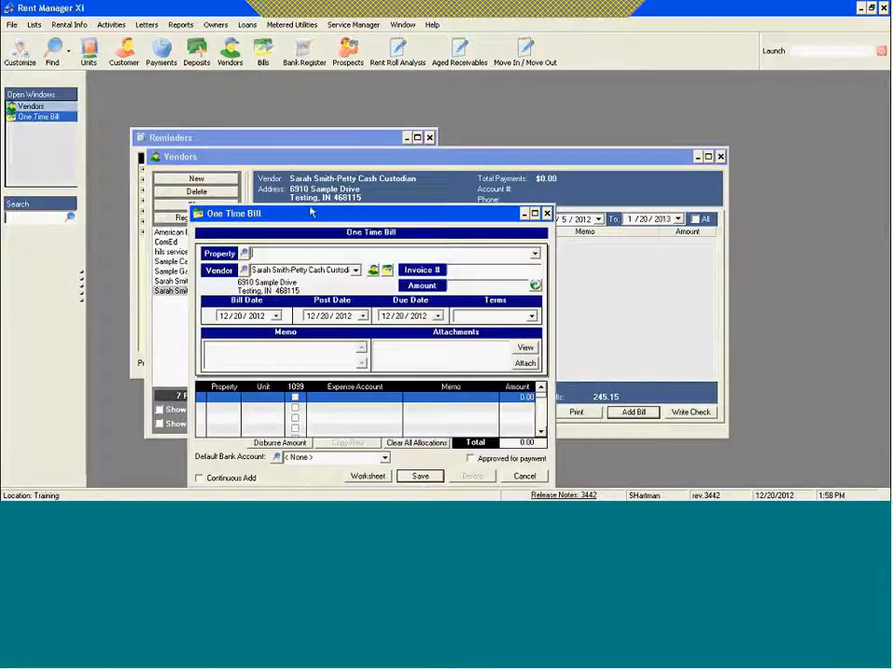
left_click_drag(318, 215, 360, 149)
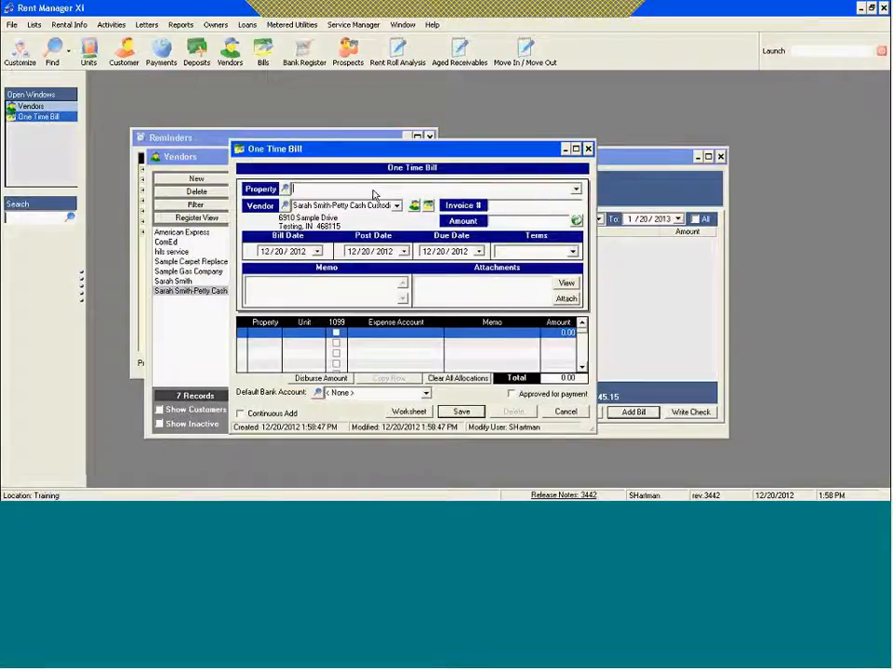
left_click(576, 189)
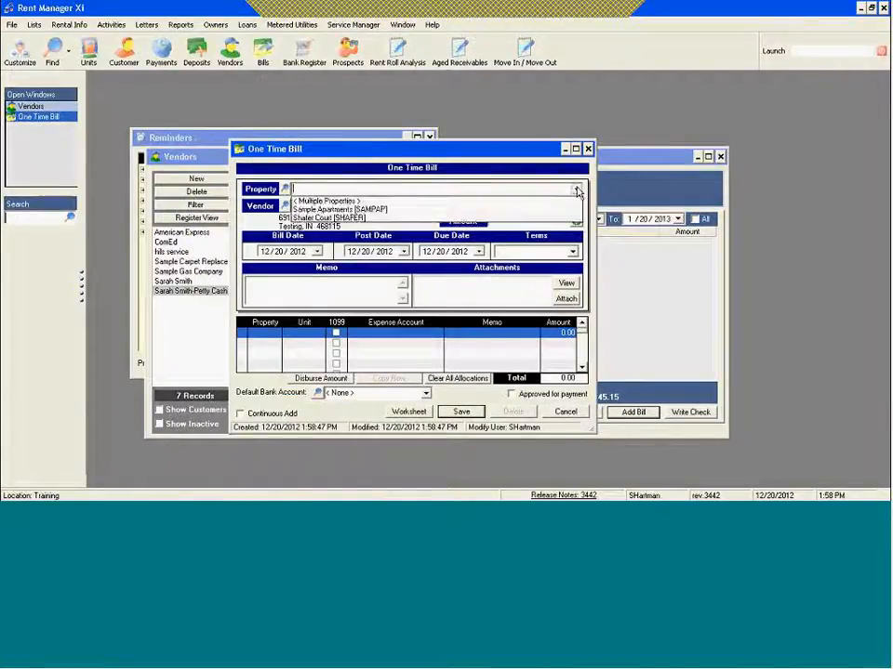
left_click(358, 210)
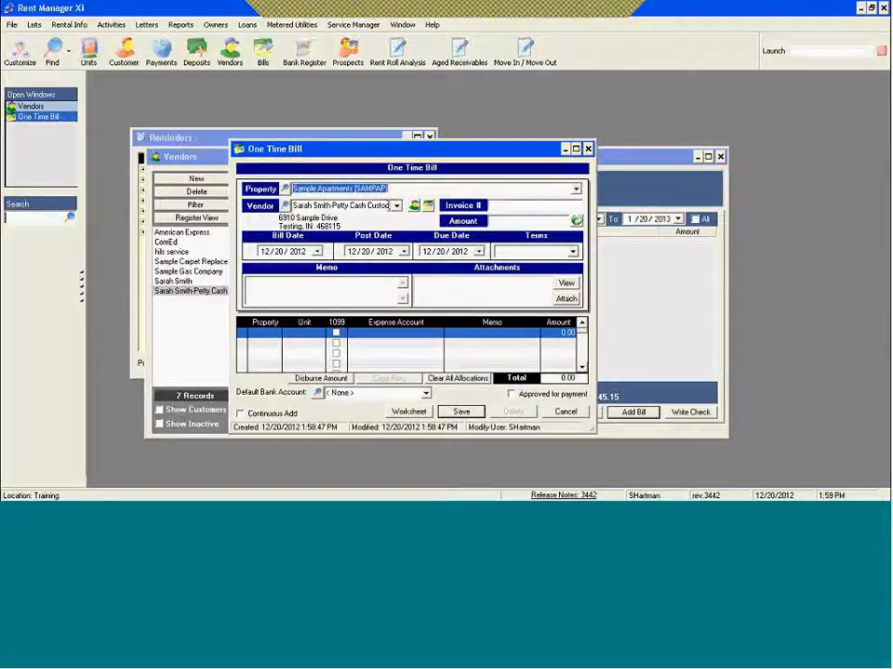
Step: Enter the reconciliation date 12.20.12 as the bill's invoice number
left_click(516, 207)
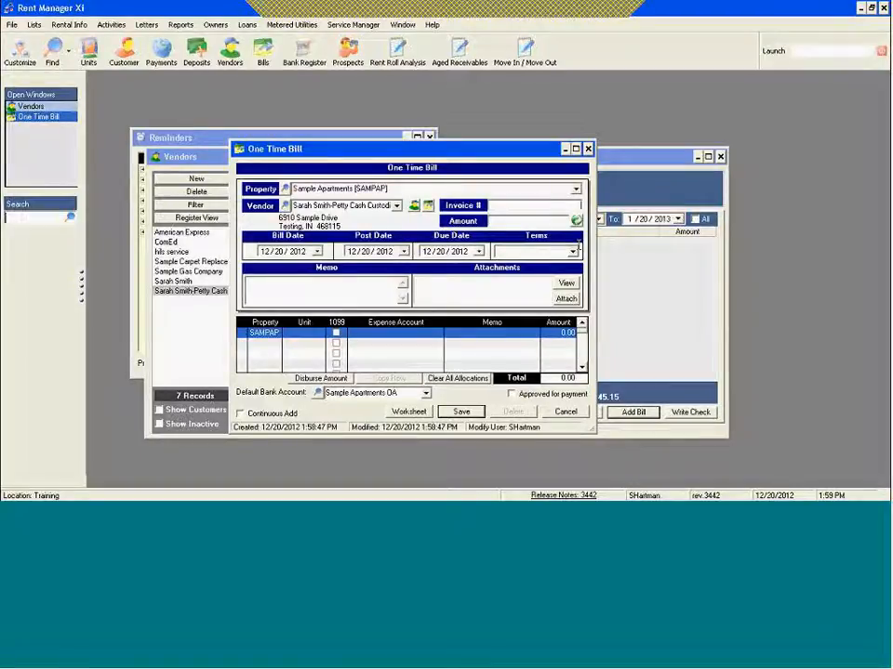
type("12.20")
key("Return")
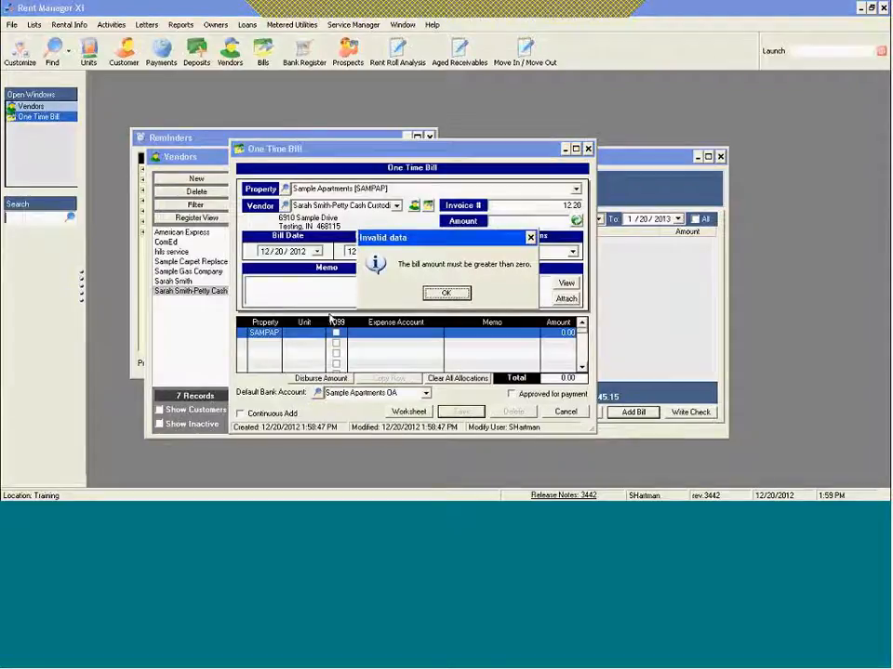
left_click(447, 293)
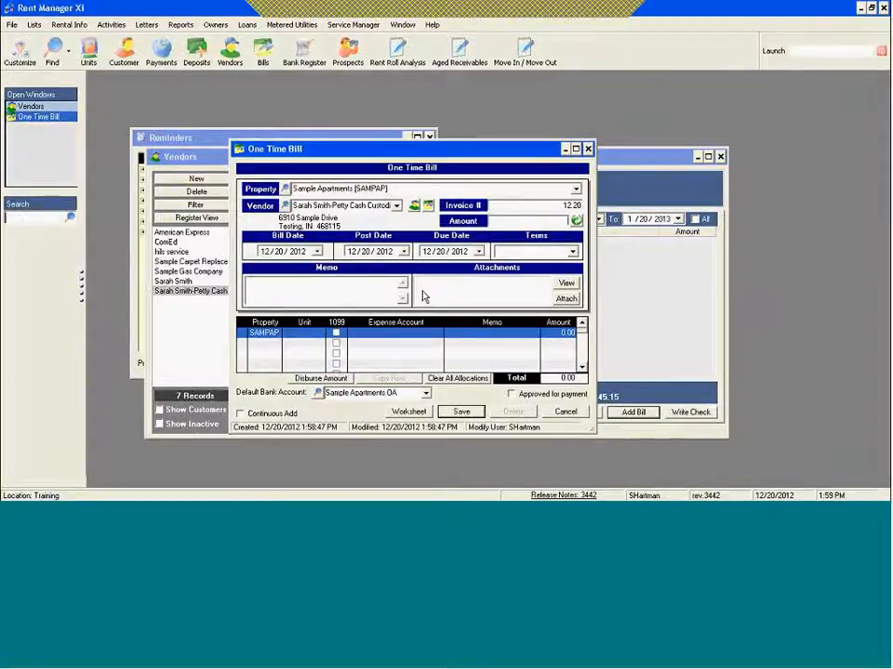
double_click(580, 205)
type("12.20.12")
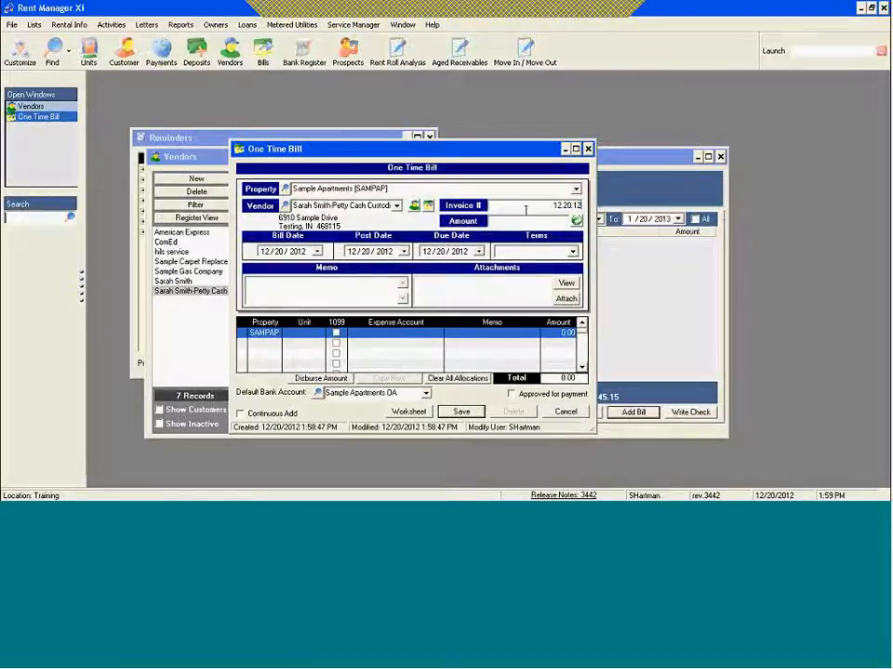
Step: Look up Total Expenses on the Excel Reconciliation sheet and enter 689.62 as the bill amount in Rent Manager
left_click(546, 223)
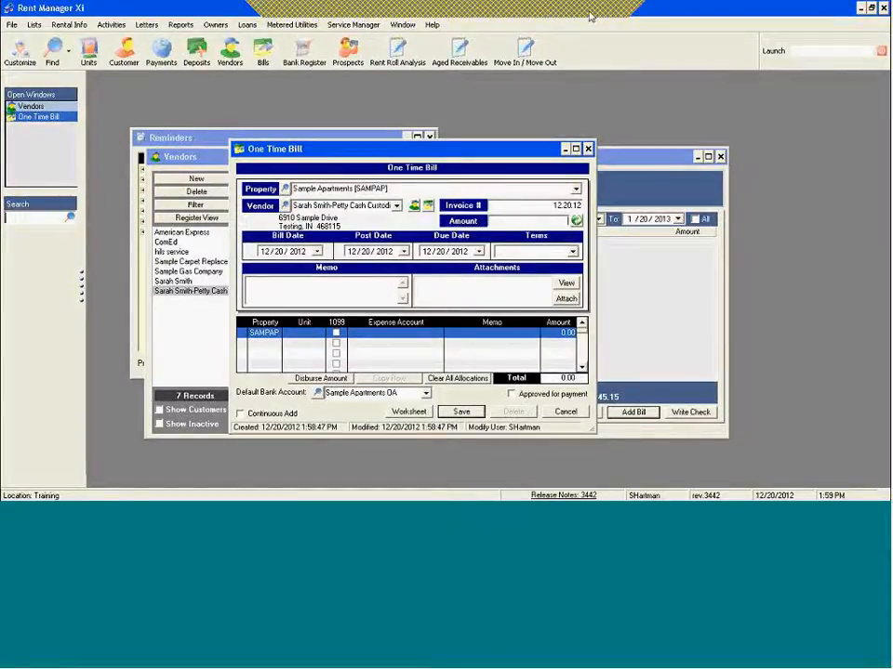
left_click(339, 488)
scroll(323, 385, "down", 5)
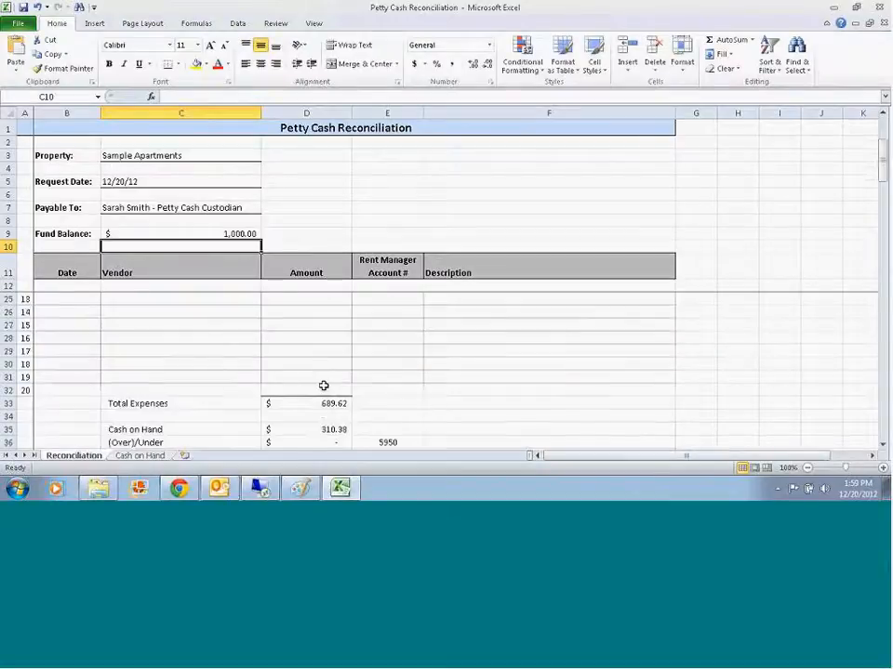
left_click(311, 365)
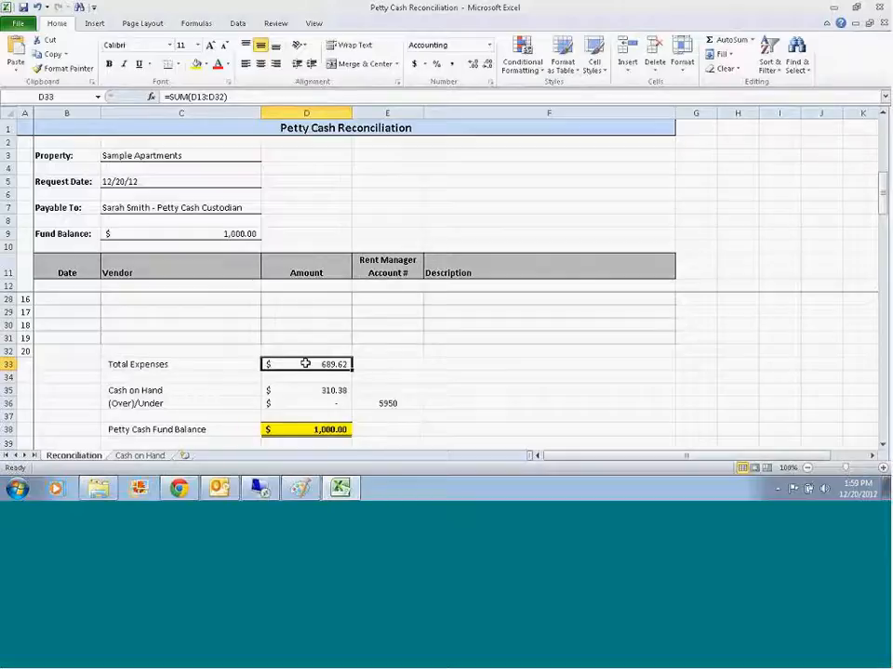
mouse_move(260, 489)
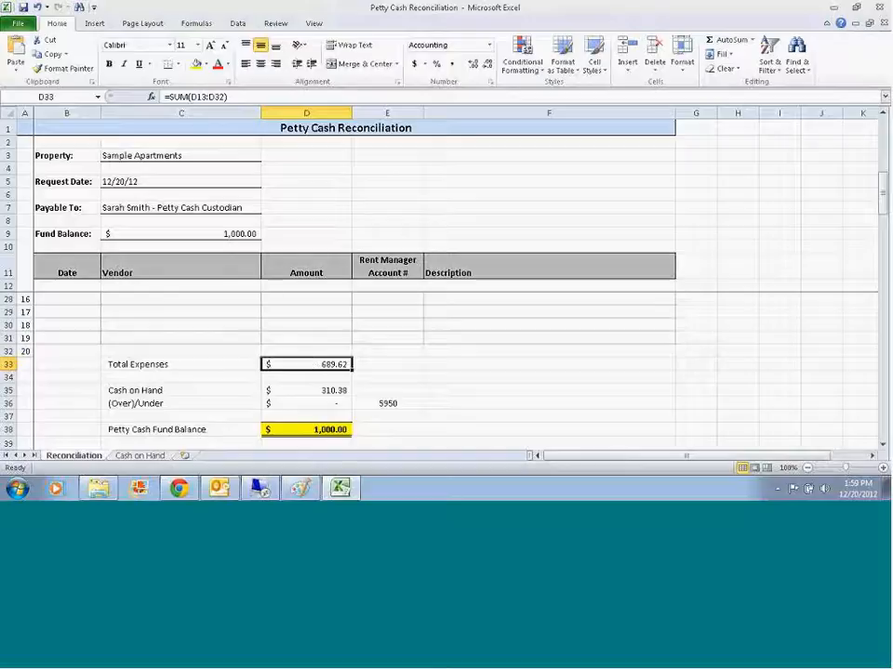
left_click(260, 489)
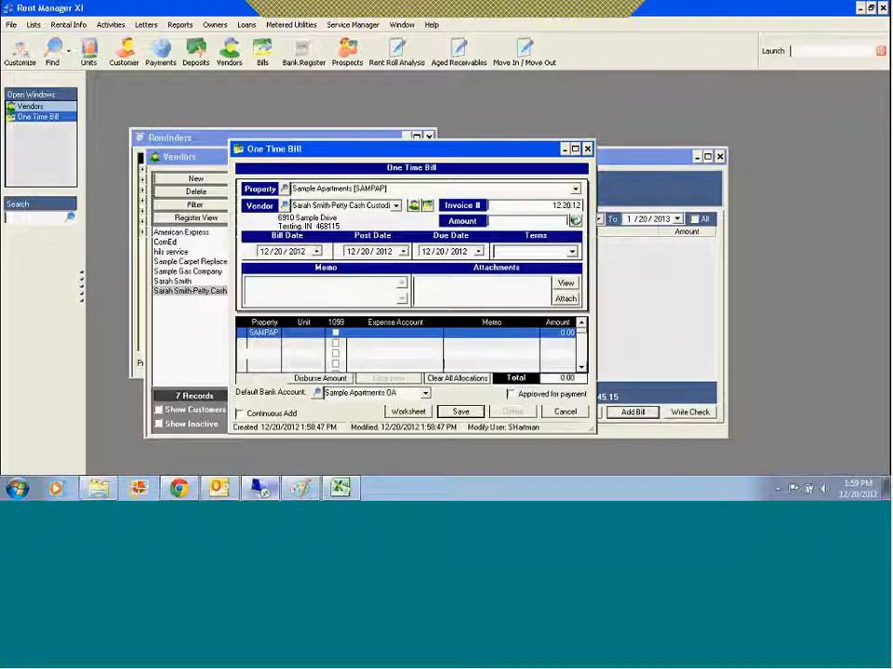
type("689.62")
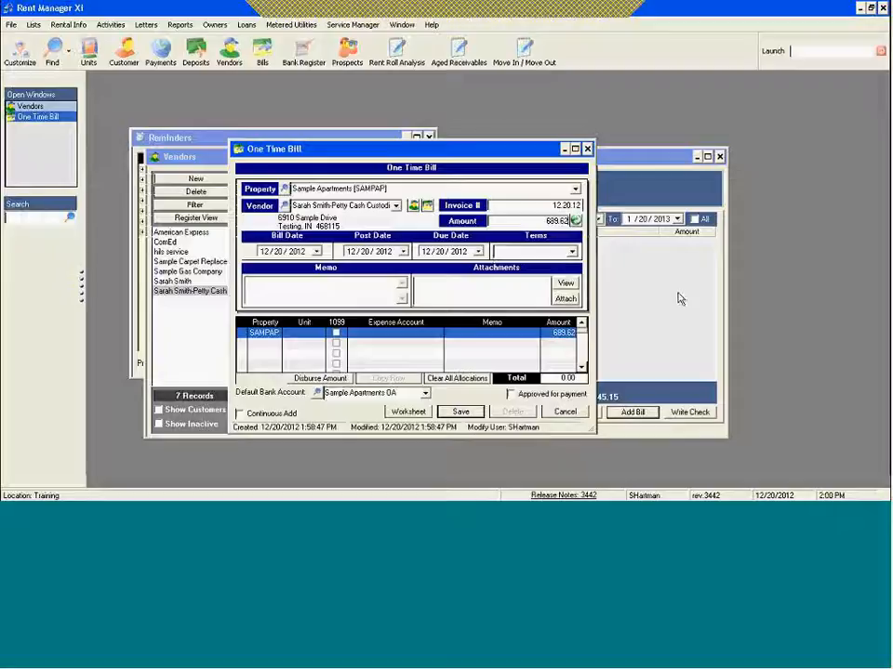
Step: Enter the bill memo "12.20.12 petty cash reconciliation"
left_click(284, 286)
type("12.20")
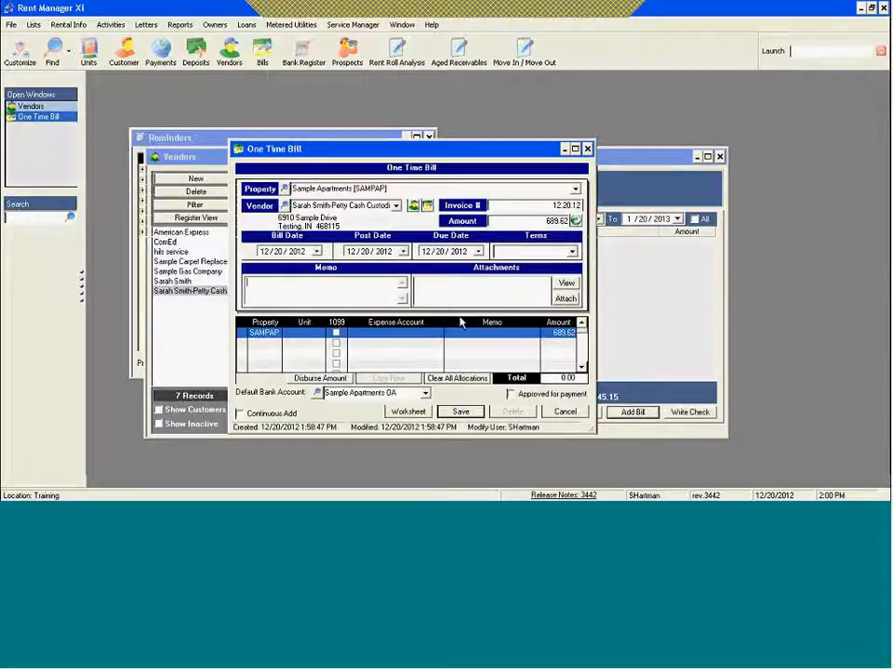
type(".12 petty cash i")
type("econciliation")
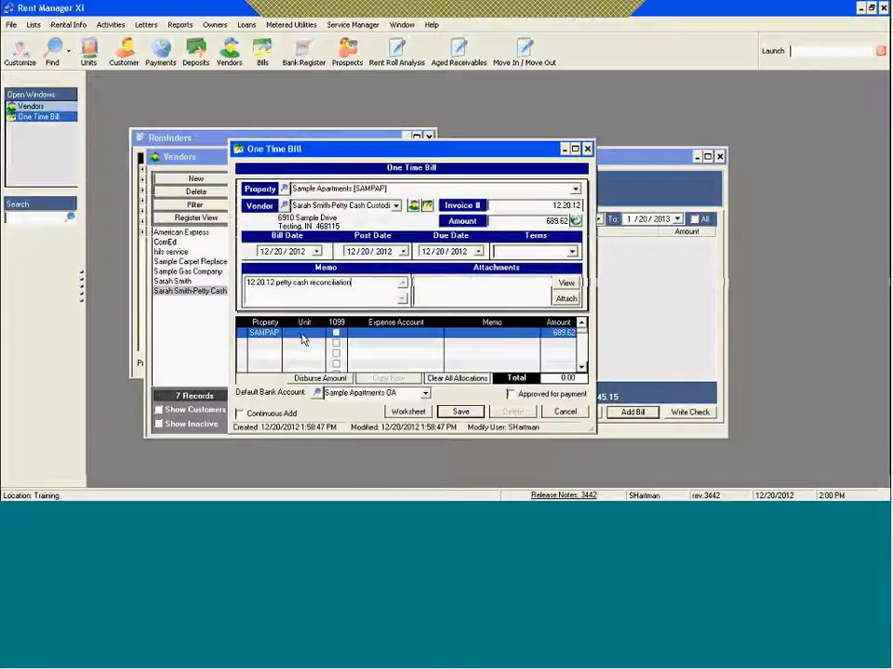
Step: Look up the Walmart line's account on the Excel Reconciliation sheet and set the bill's first expense account to 5401 Marketing Supplies
left_click(367, 335)
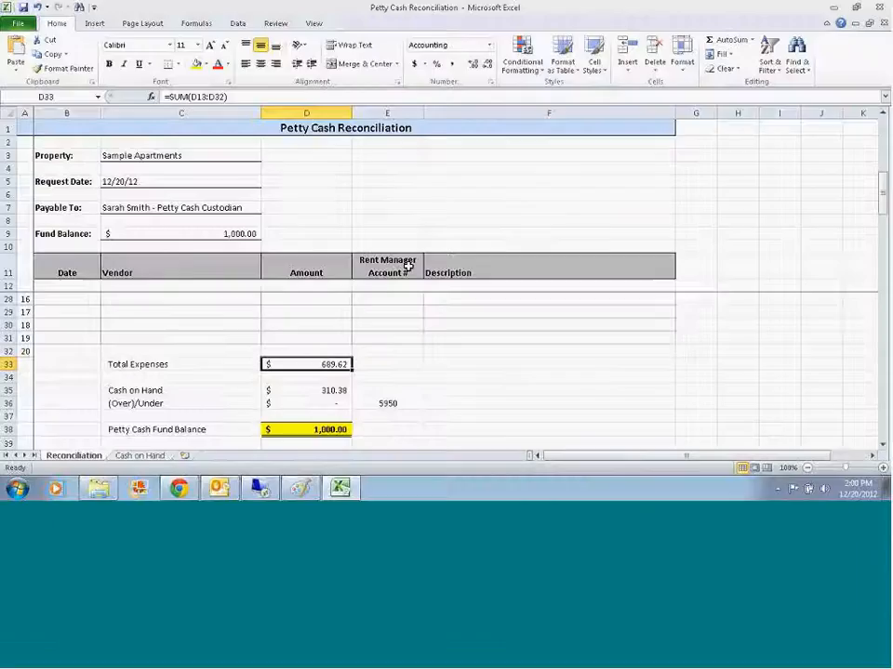
scroll(330, 307, "up", 5)
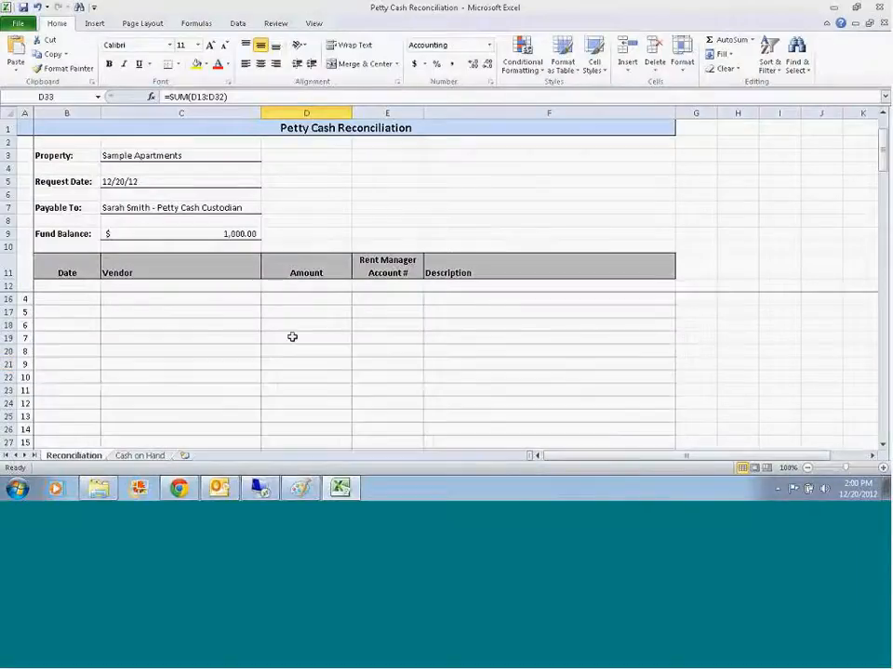
left_click(363, 311)
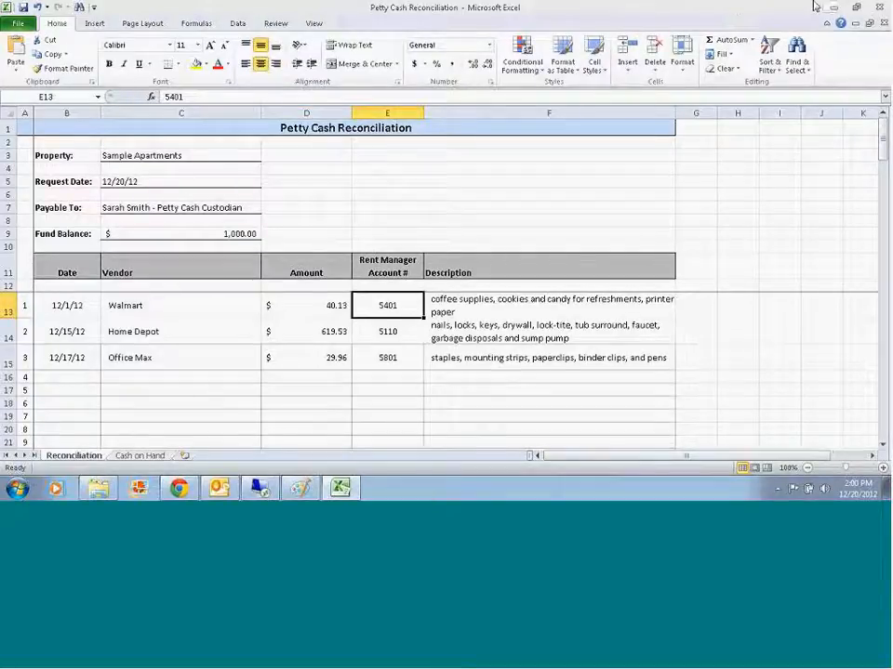
left_click(258, 488)
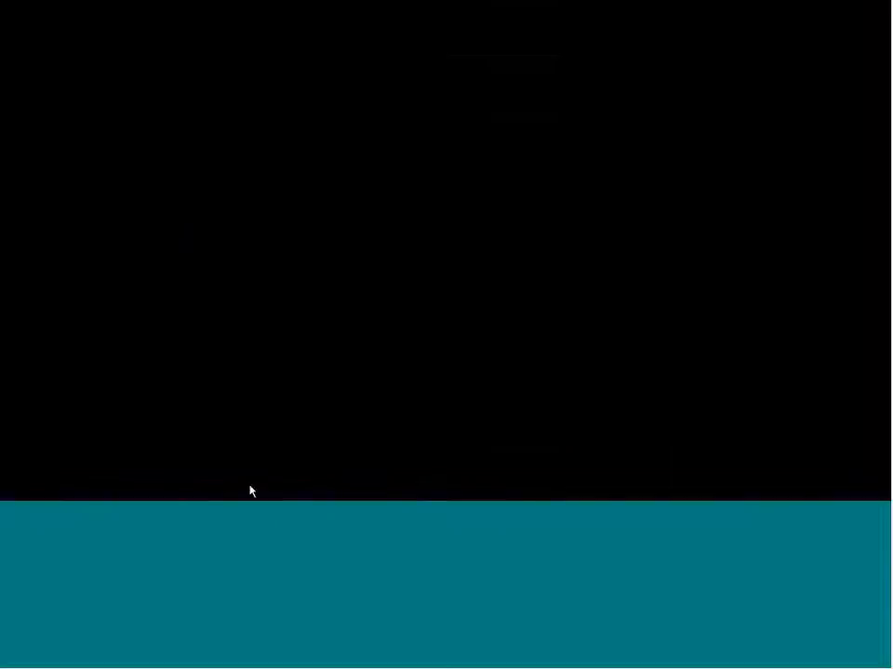
type("5401 Marketing Supplies")
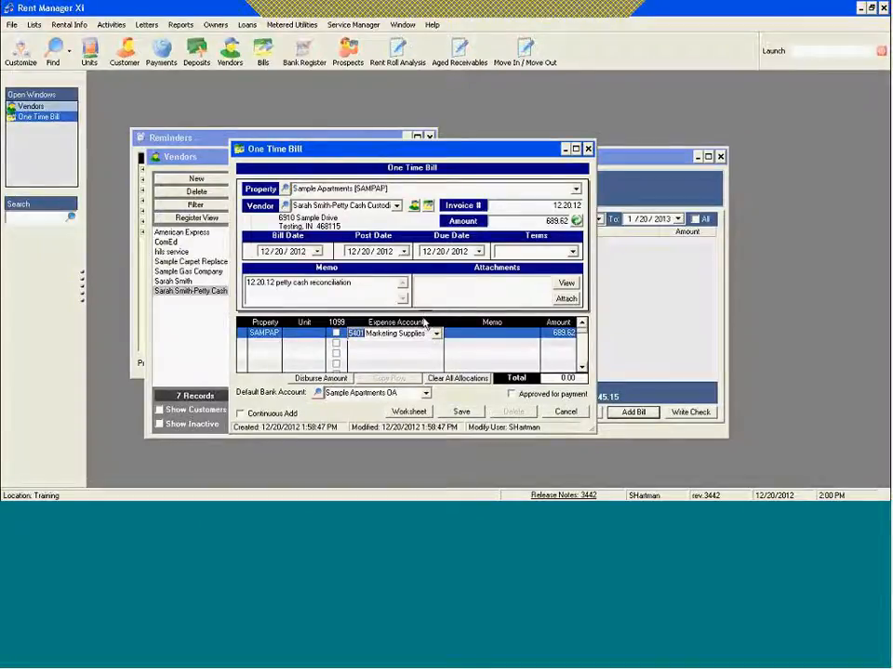
Step: Enter the Marketing Supplies line's memo "Walmart - coffee supplies, cookies, candy", checking the Walmart description on the Excel Reconciliation sheet
left_click(464, 335)
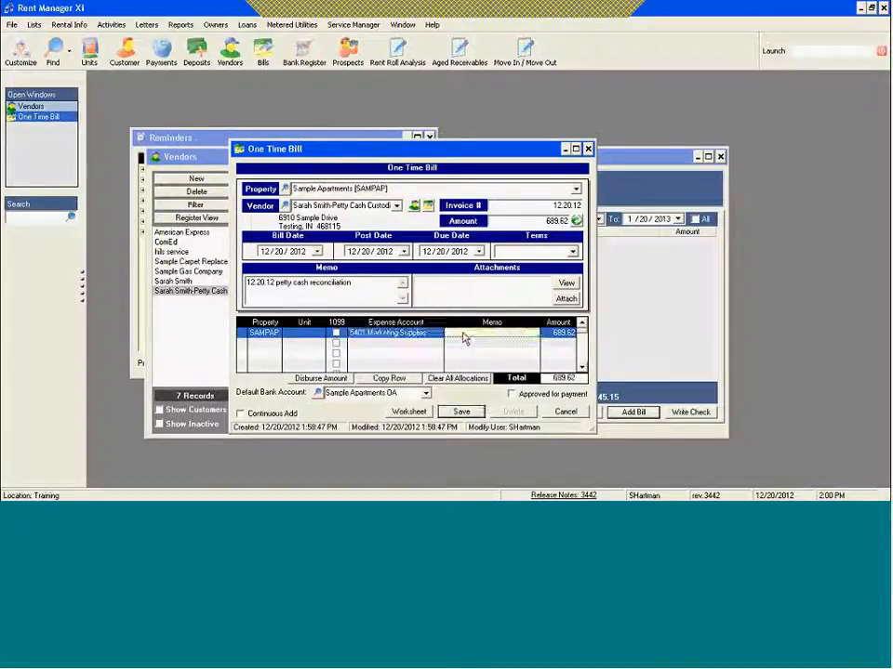
type("Walmart -")
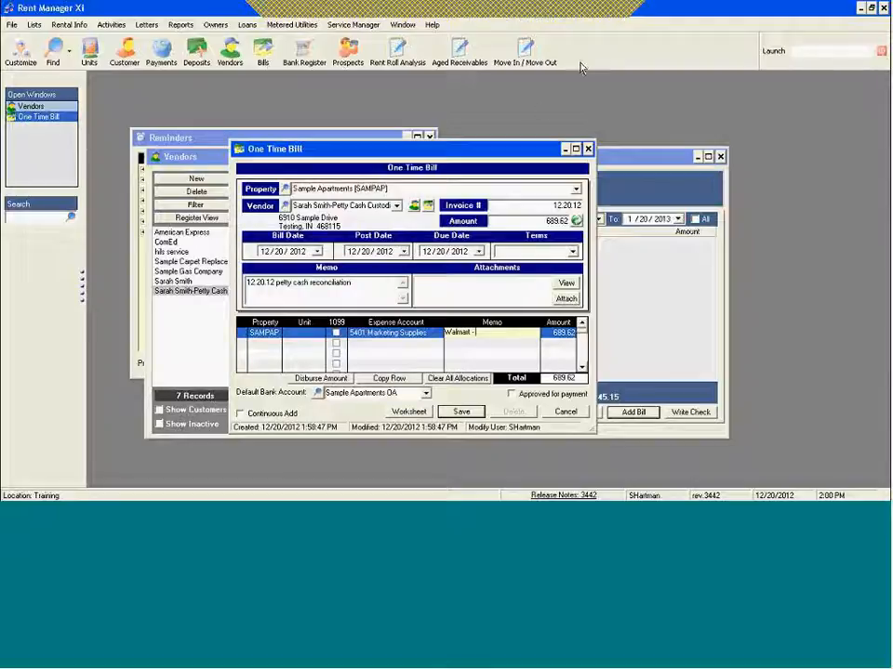
key("alt+Tab")
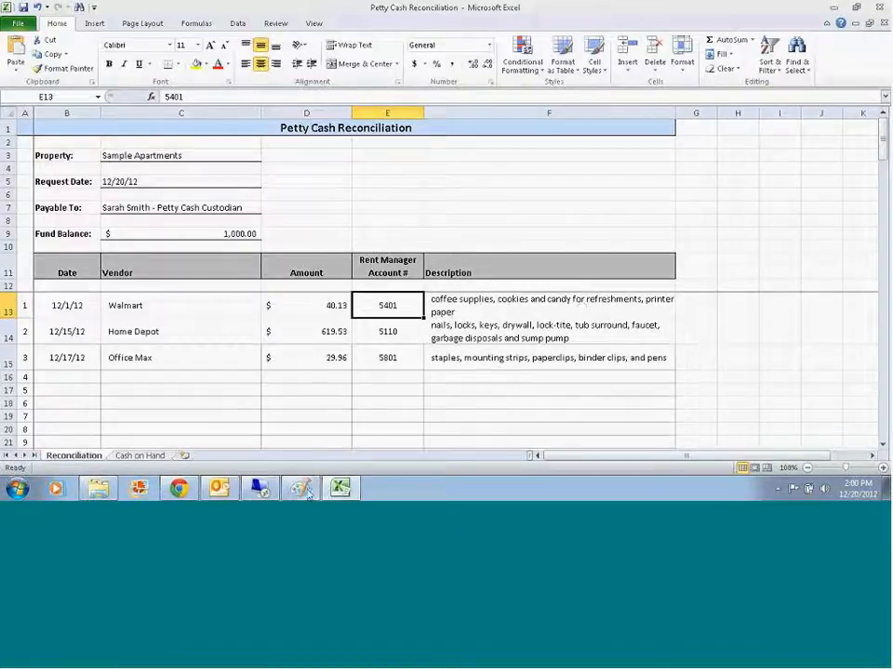
left_click(253, 490)
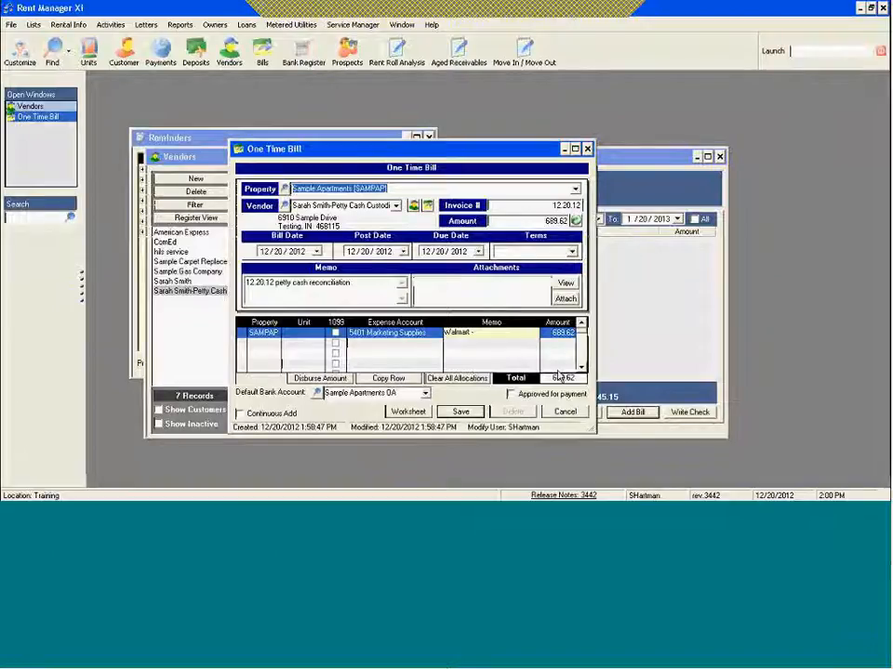
left_click(482, 332)
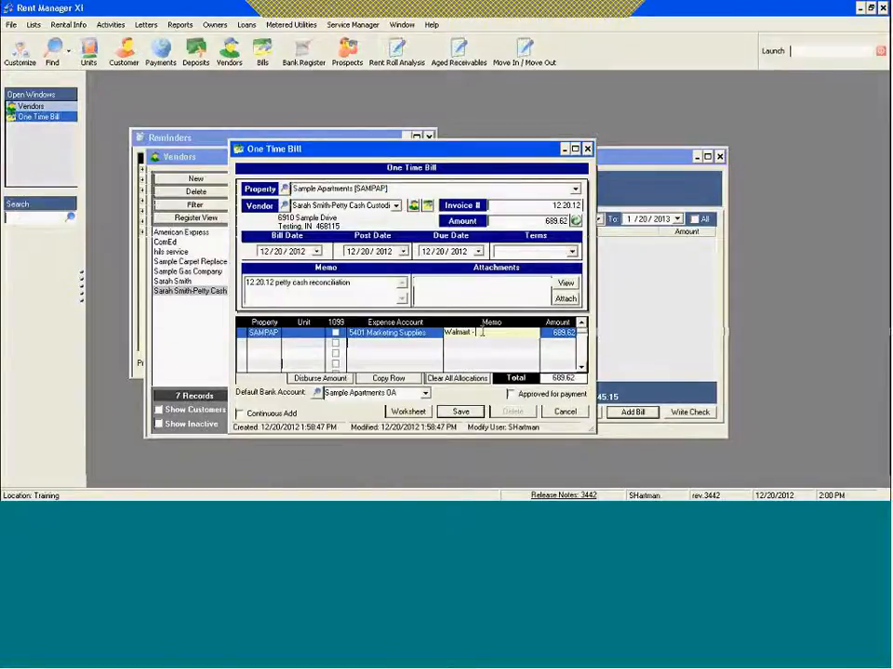
type("loffee supplies,, cook")
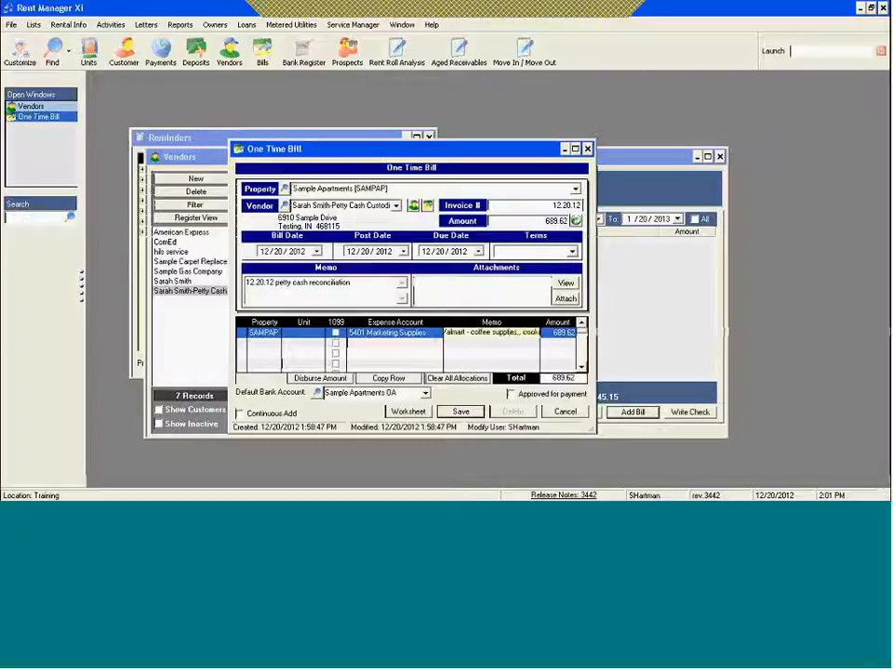
type(" cookies, candy p")
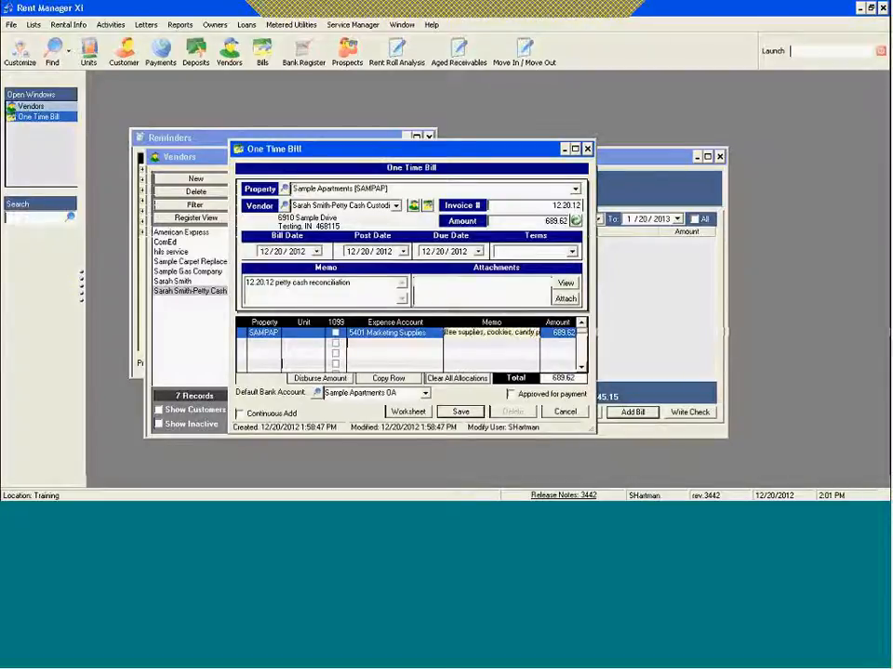
key("Tab")
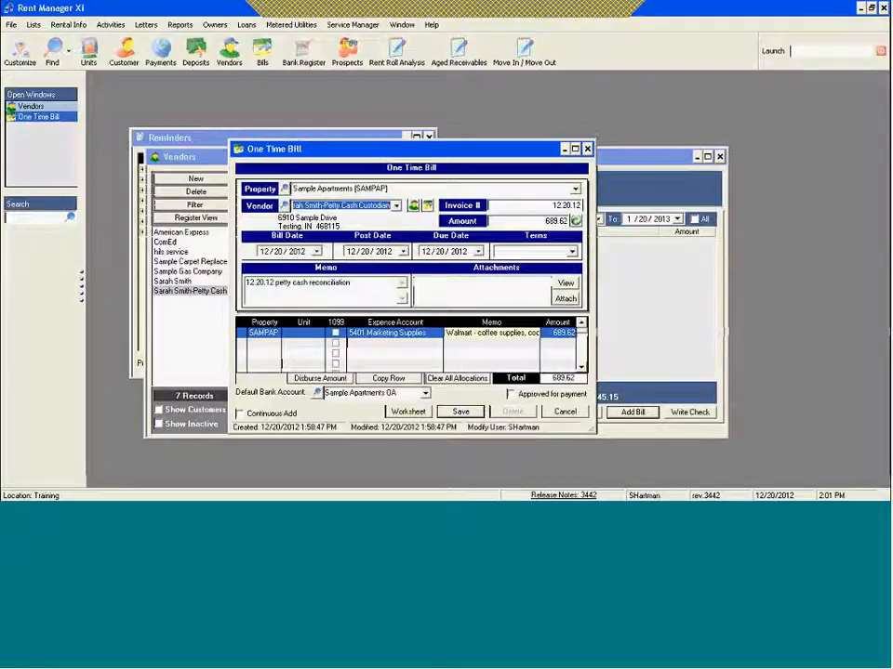
Step: Look up the Walmart amount on the Excel Reconciliation sheet and set the first expense line's amount to 40.13 in Rent Manager
left_click(550, 334)
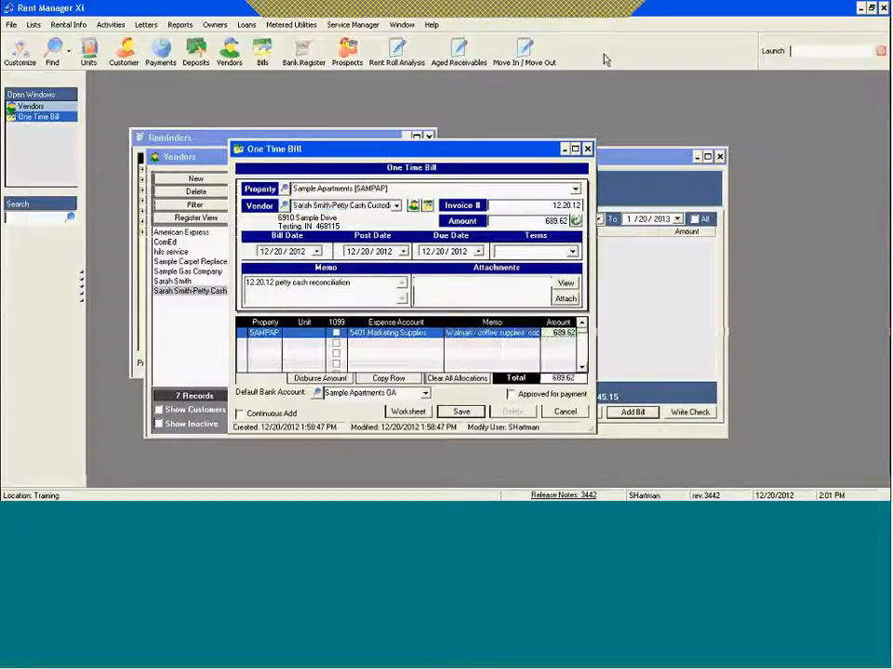
left_click(587, 12)
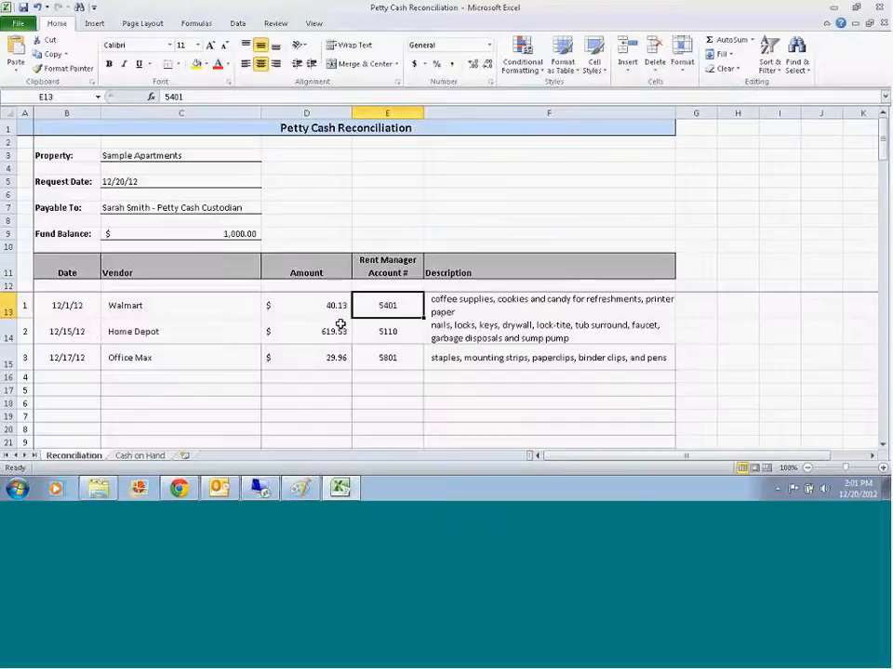
left_click(266, 488)
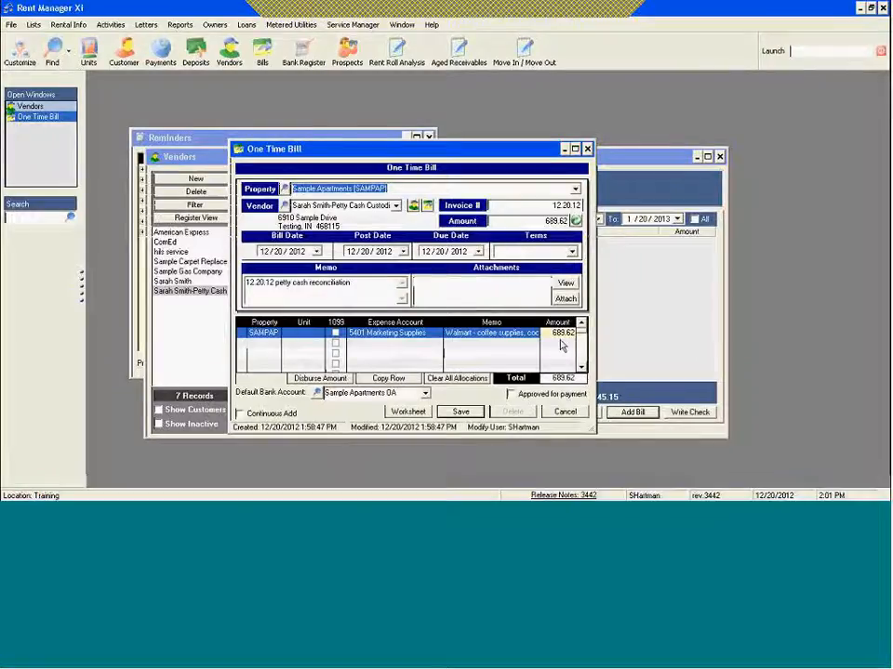
type("40.13")
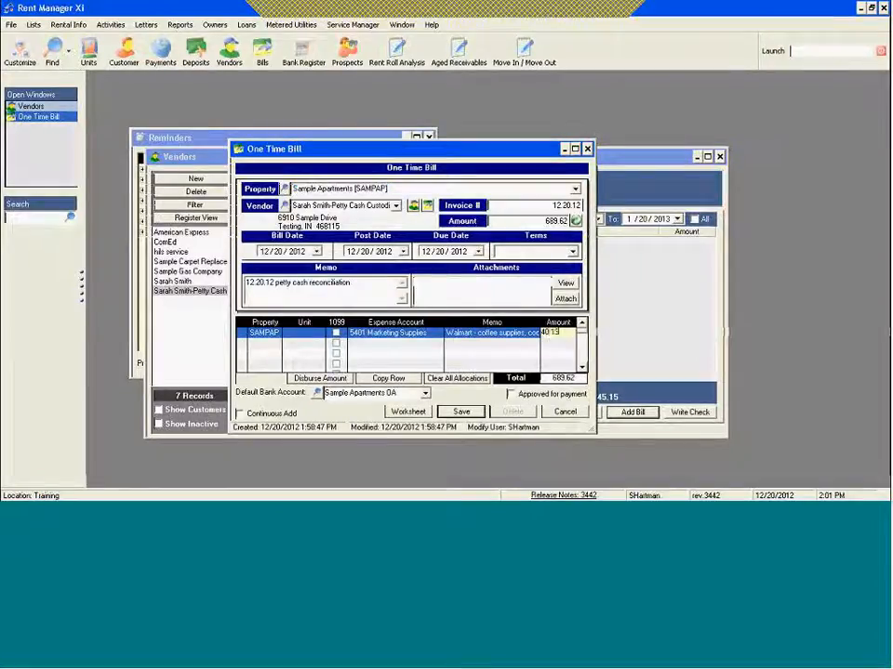
Step: Look up the Home Depot line's account on the Excel Reconciliation sheet and set the bill's second expense account to 5110 Plumbing
left_click(339, 343)
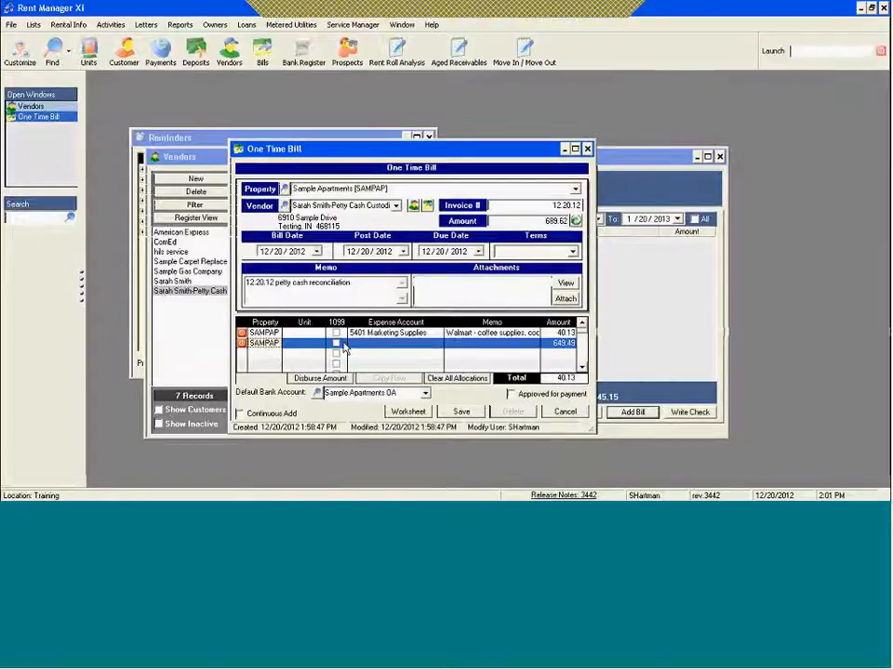
left_click(365, 344)
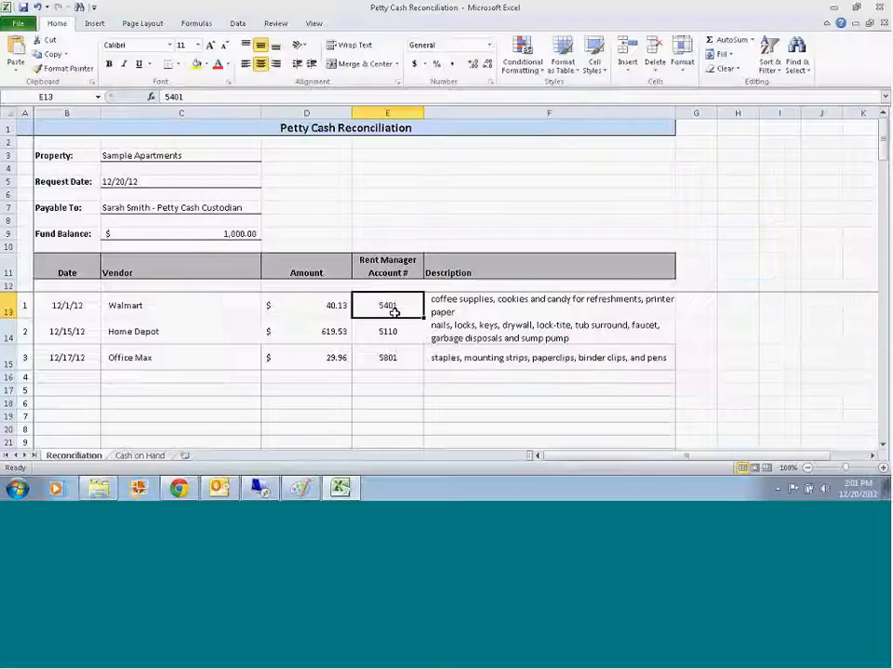
left_click(396, 332)
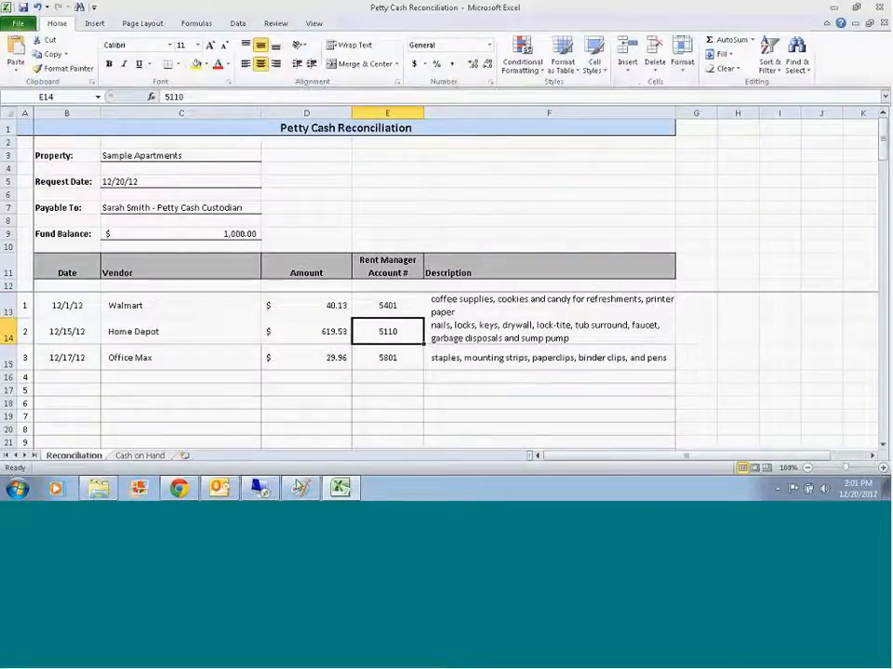
left_click(259, 487)
left_click(410, 343)
type("5110 Plumbing")
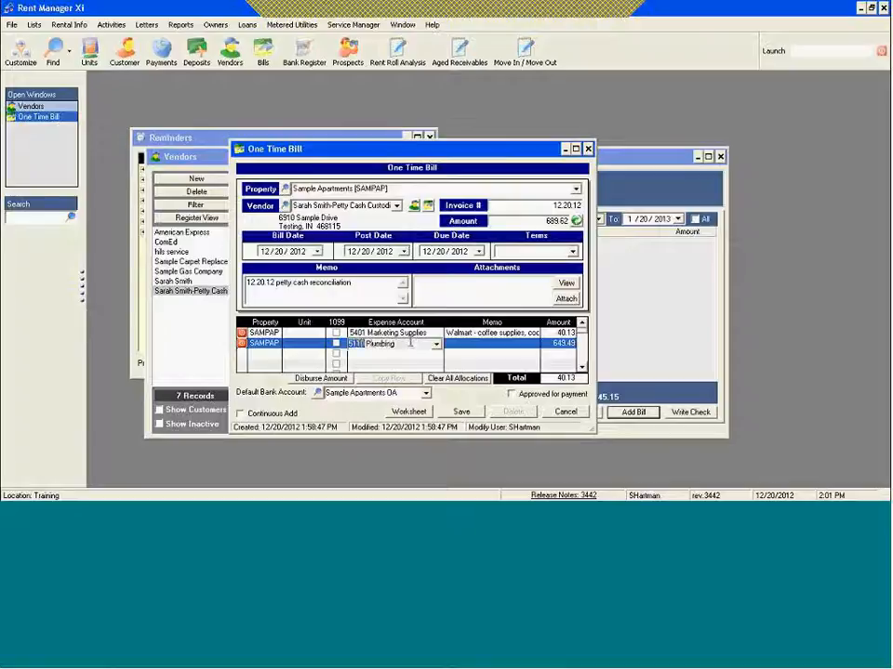
key("Tab")
Step: Begin the Plumbing line's memo with "Home Depot -" and look up the Home Depot description on the Excel Reconciliation sheet
type("Home")
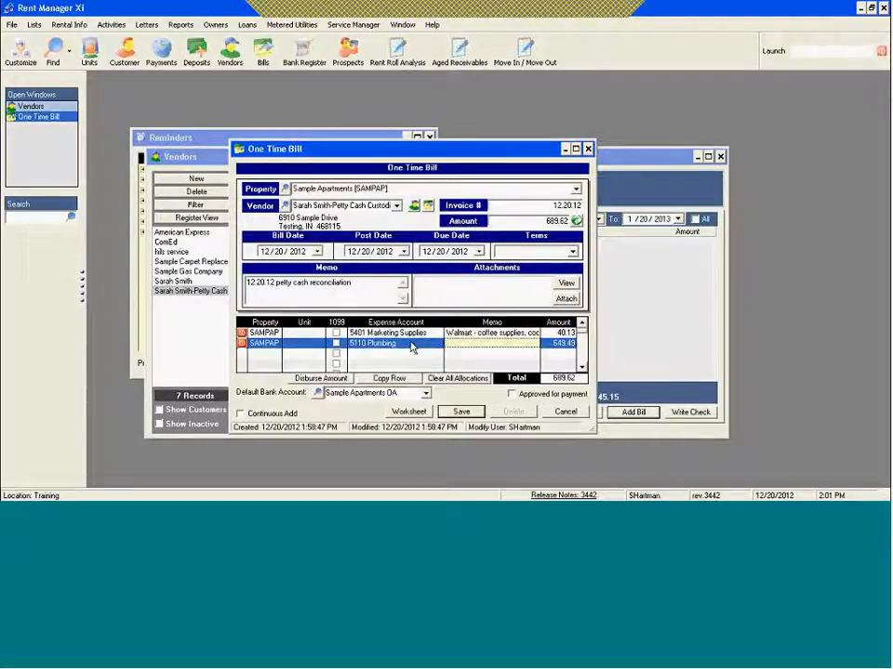
type(" Depot -")
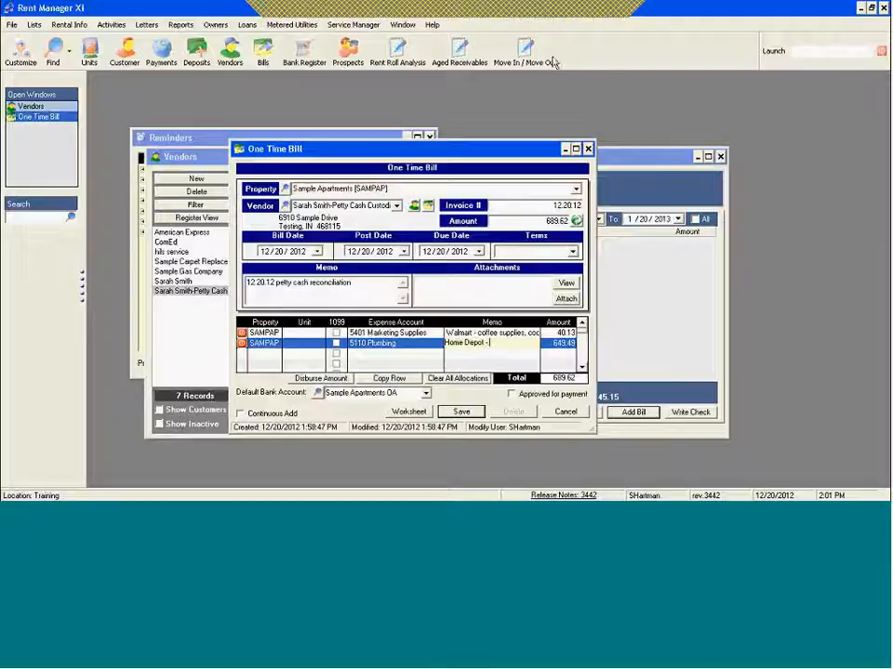
left_click(591, 9)
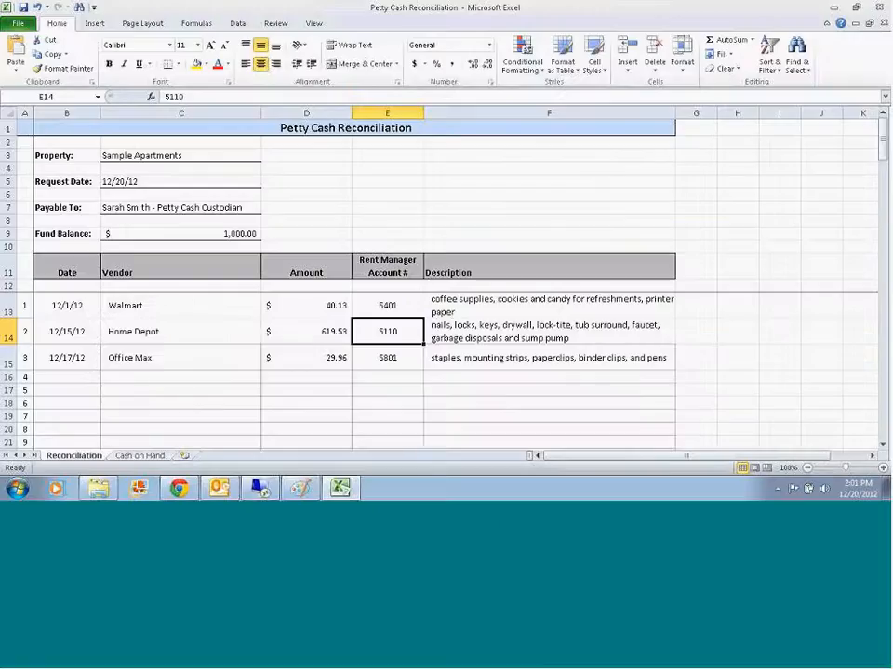
left_click(540, 326)
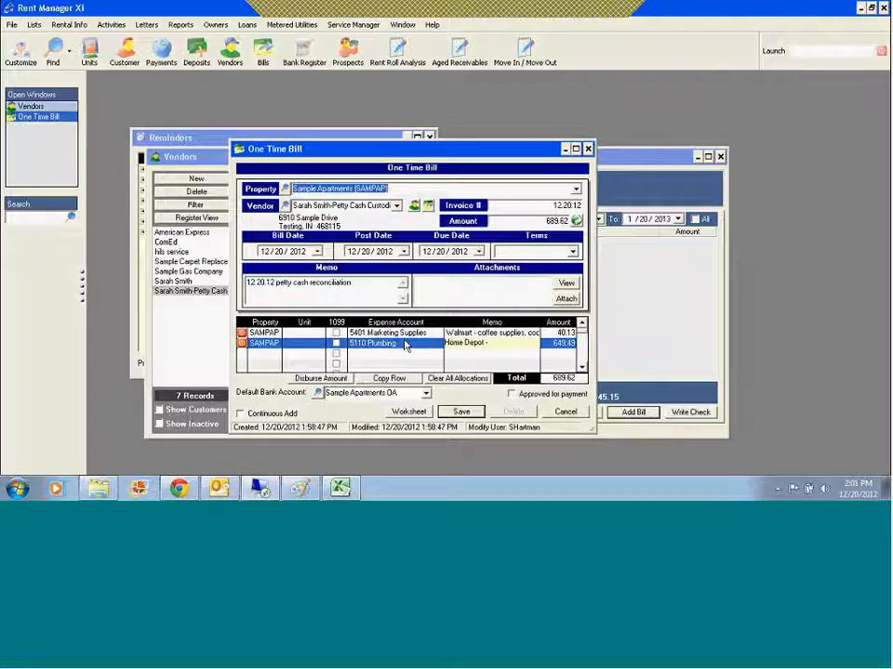
left_click(261, 490)
Step: Complete the Home Depot memo with "nails, locks, keys, drywall, tub surround, gbg disp" and the sump pump
type("nails, locks, keys dy")
key("BackSpace")
key("BackSpace")
type(", draywall,")
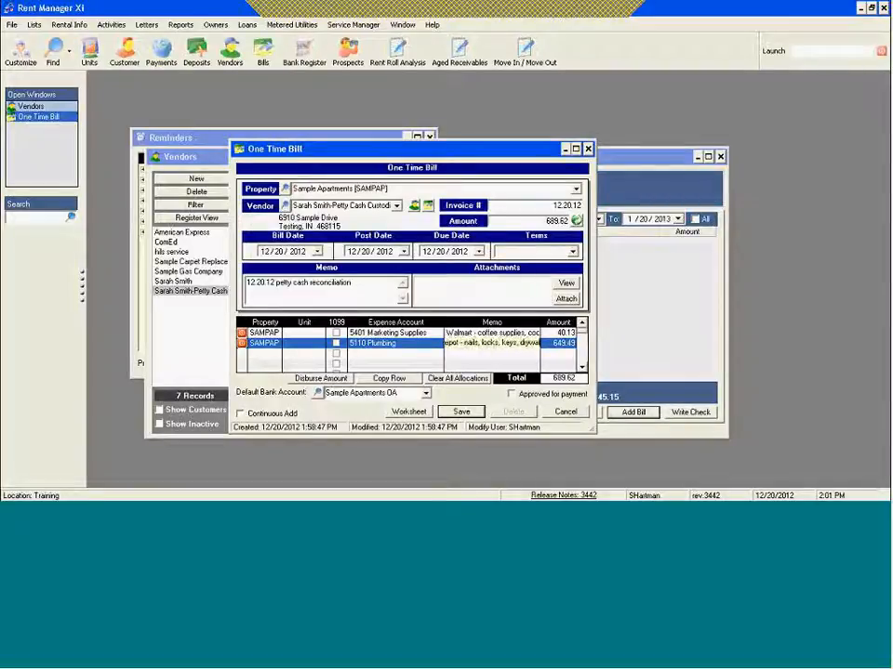
type(" tub sur")
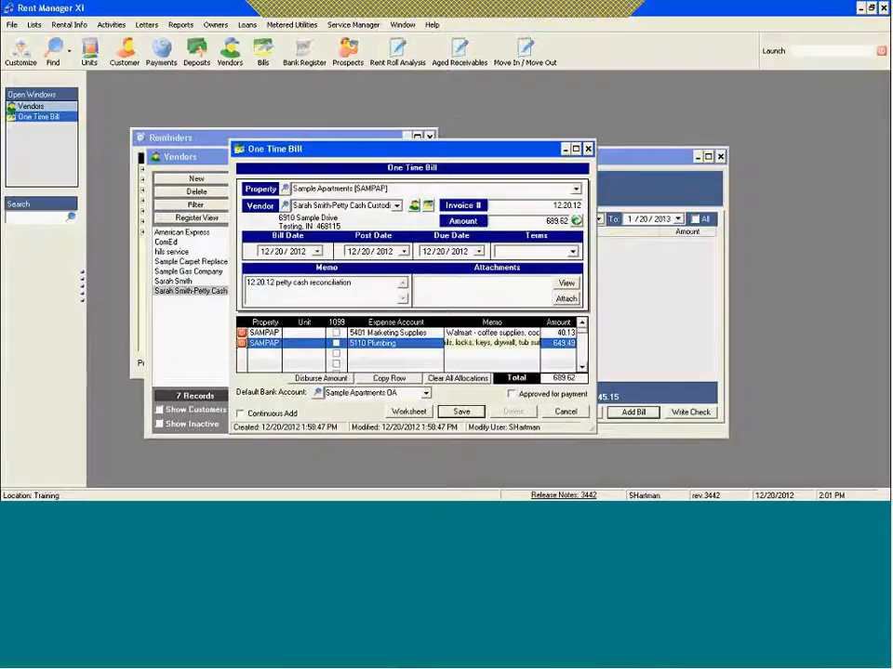
type("round, gbg disp")
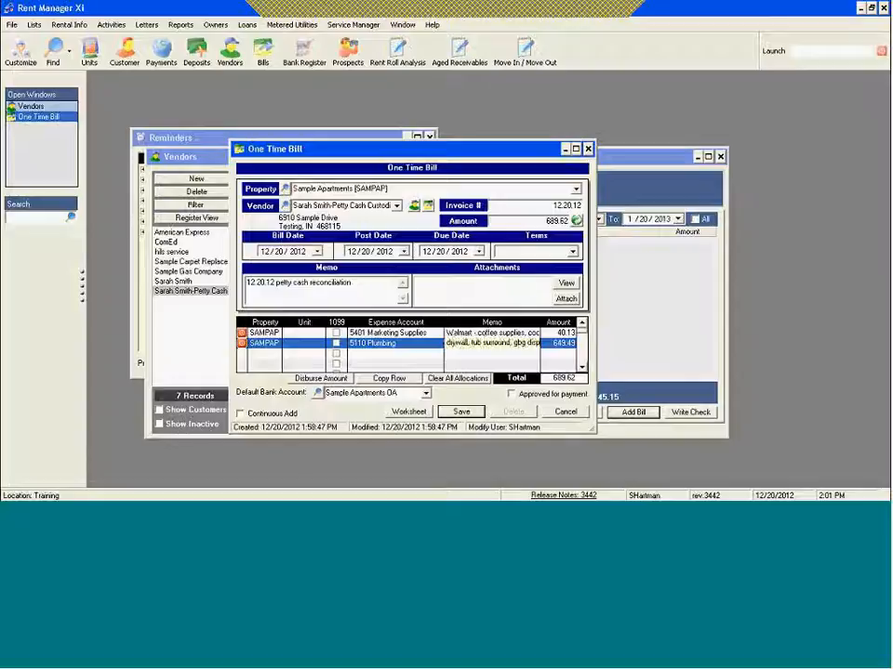
type(".")
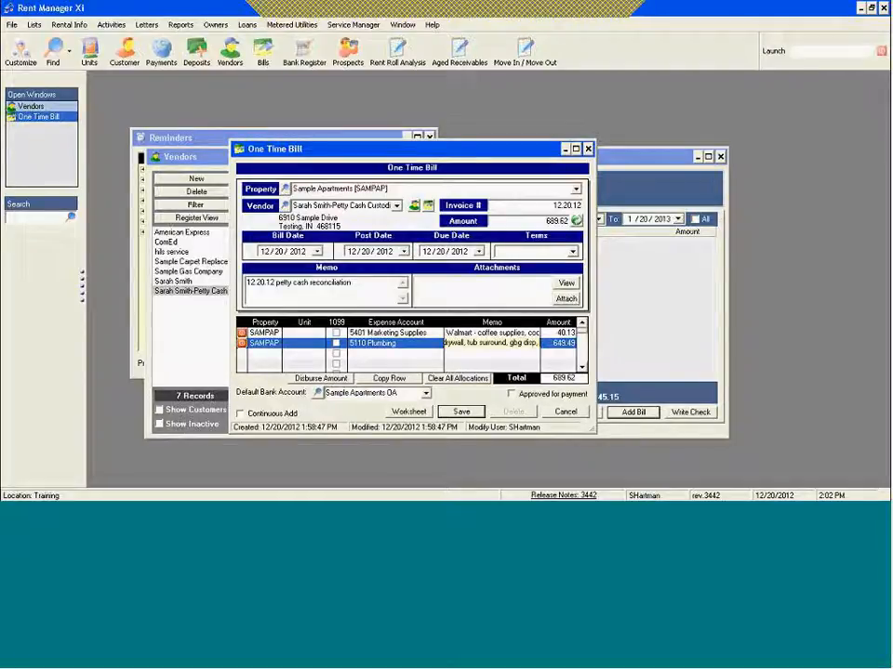
type("s")
type("um pmp")
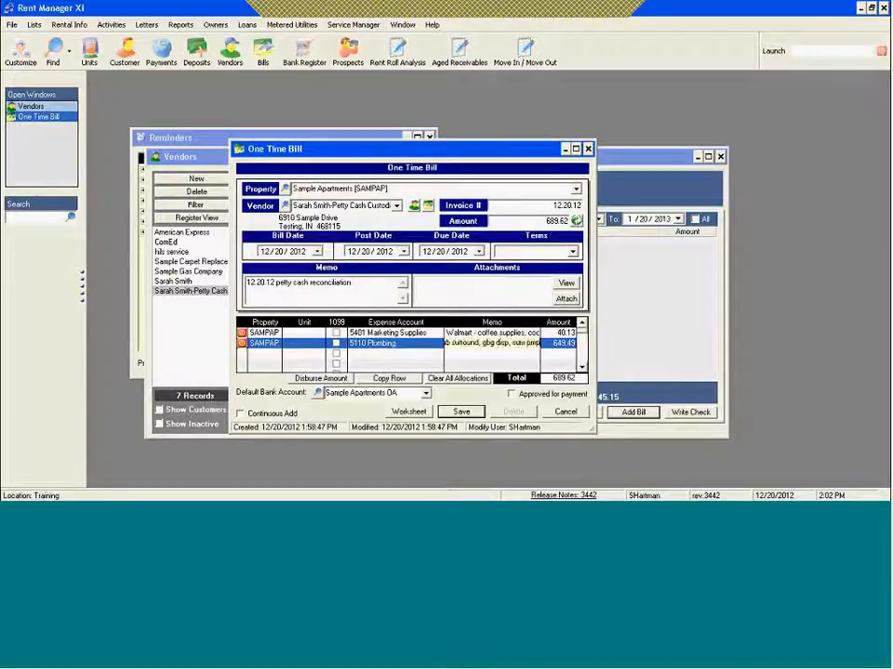
Step: Look up the Home Depot amount on the Excel Reconciliation sheet and set the Plumbing line's amount to 619.53 in Rent Manager
left_click(341, 205)
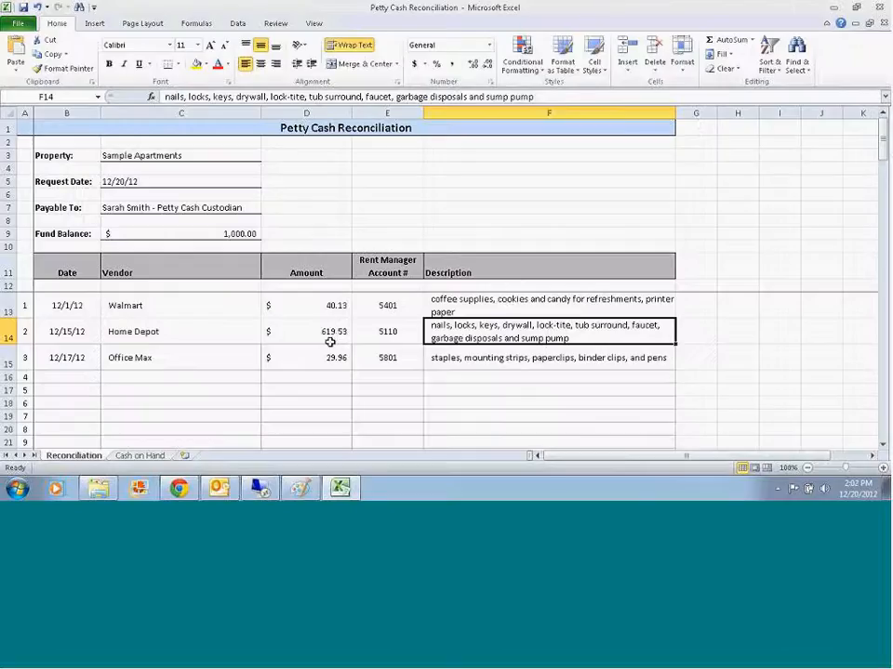
left_click(299, 487)
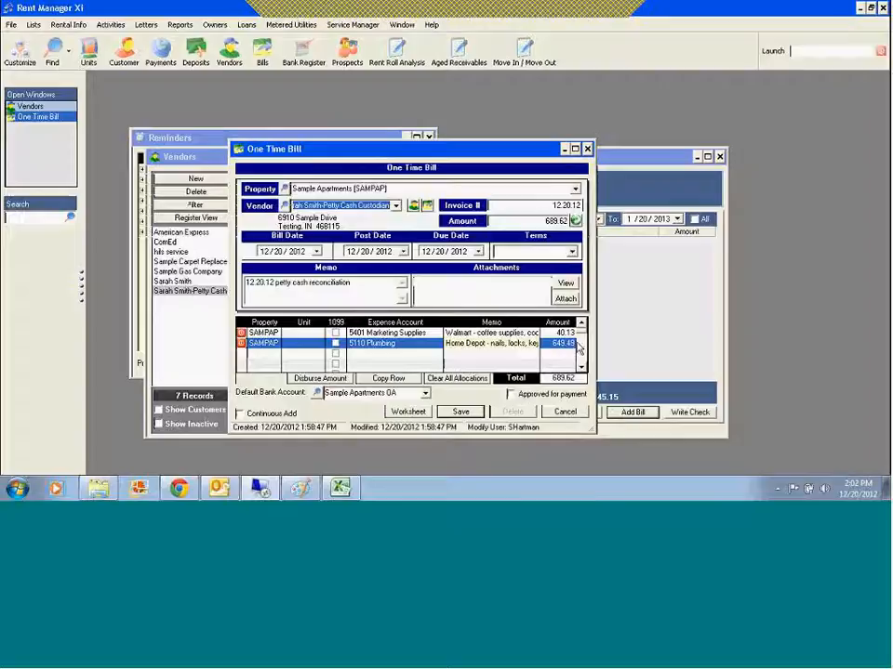
type("619")
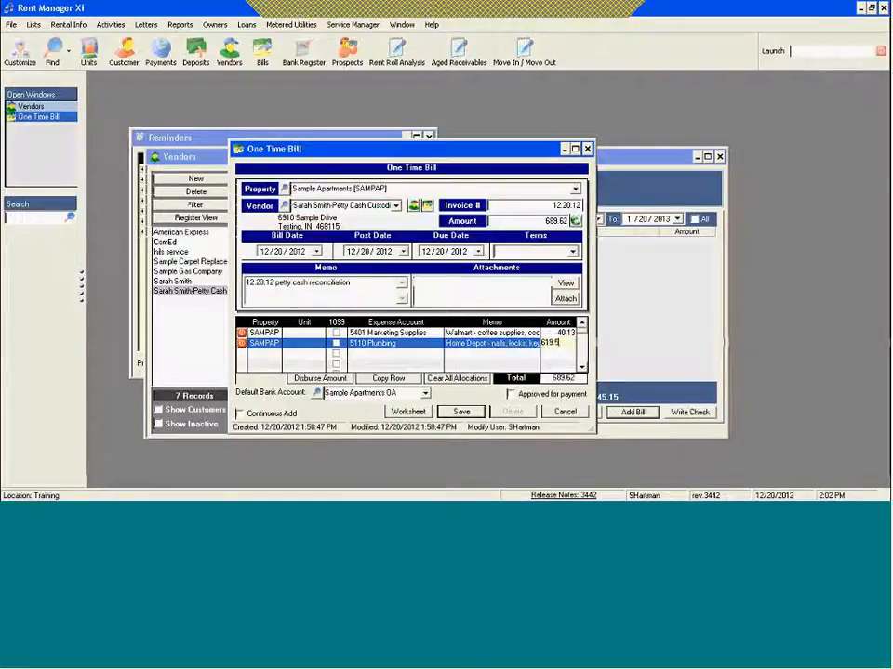
type(".53")
key("Tab")
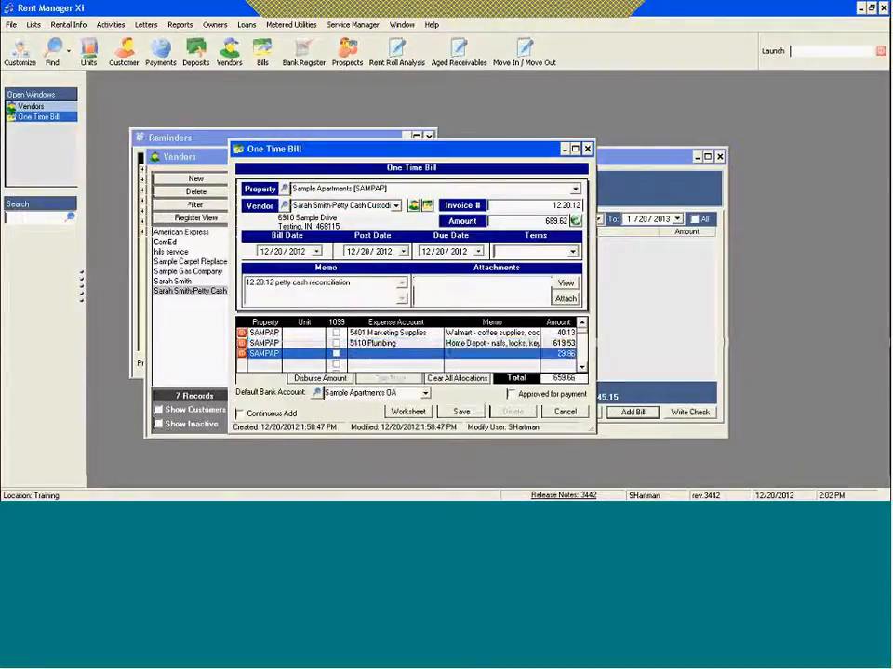
Step: Look up the Office Max line's account on the Excel Reconciliation sheet and set the bill's third expense account to 5801 Office Supplies
key("Tab")
key("Tab")
key("Tab")
key("shift+Tab")
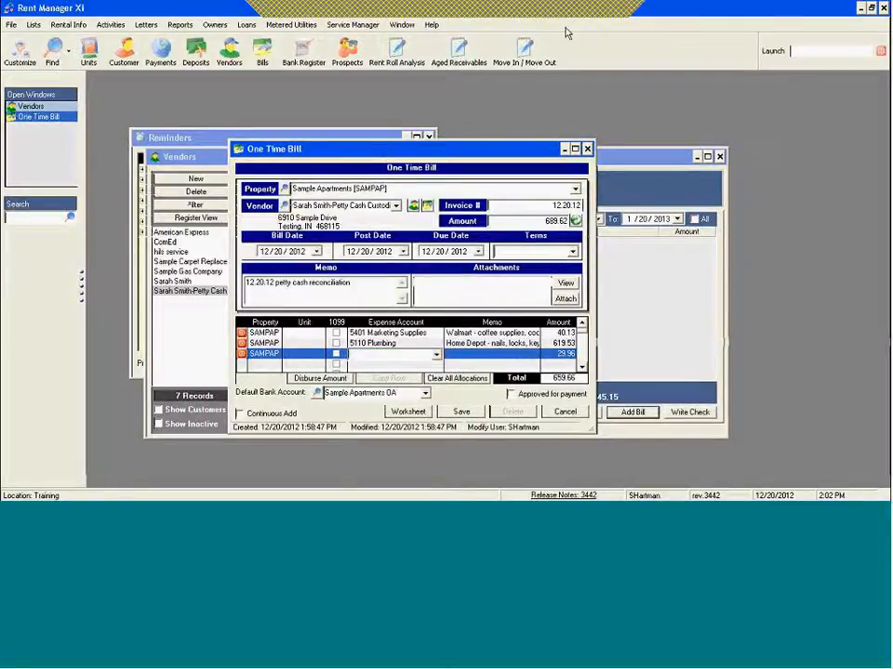
left_click(587, 10)
left_click(389, 357)
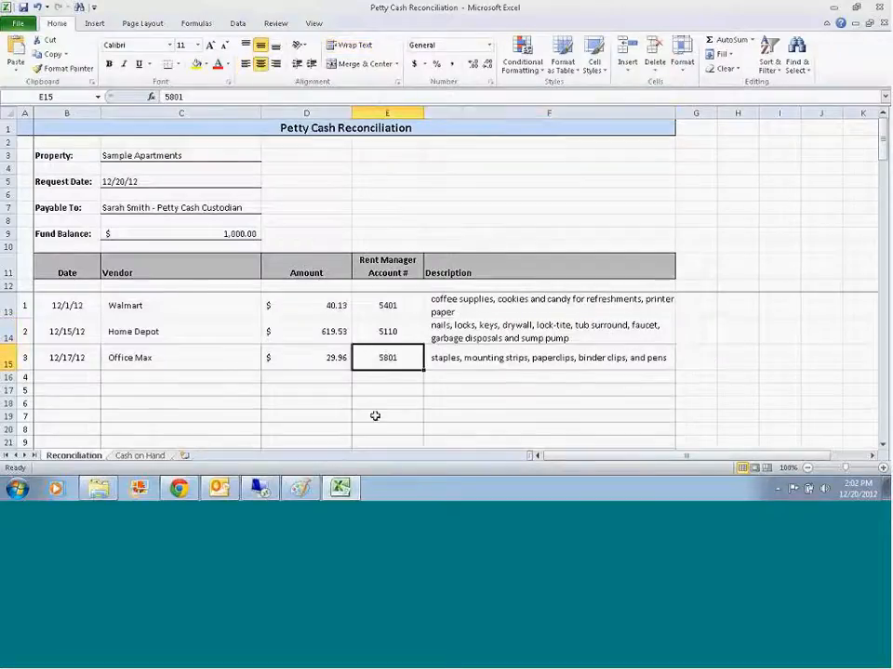
left_click(260, 488)
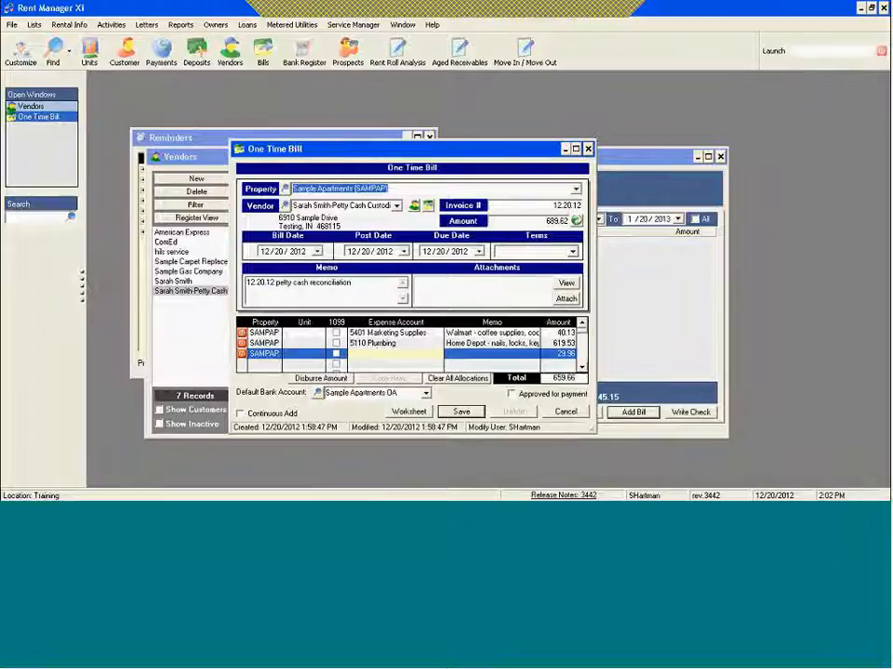
left_click(374, 349)
type("5801 Office Supplies")
key("Tab")
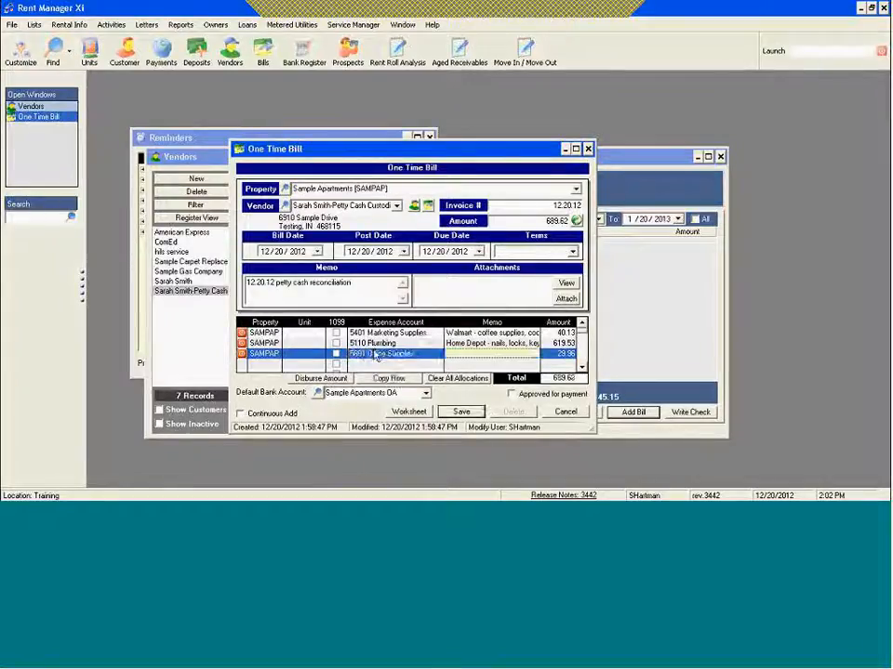
Step: Set the 5801 Office Supplies line's memo to "Office Max- staples, paperclips, binder clips,"
type("Of")
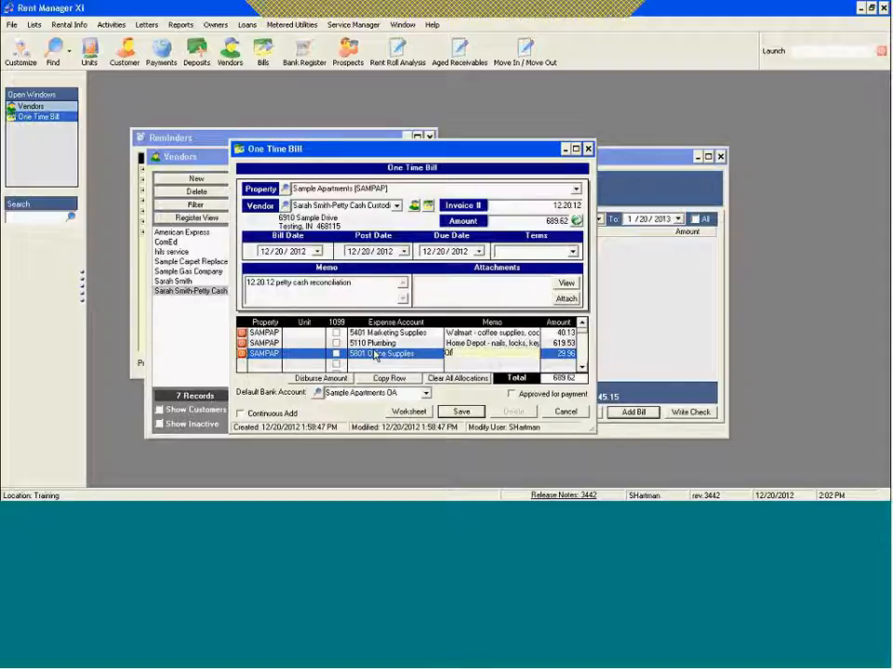
type("fice Max - staples, paperclips, binder clips, pens")
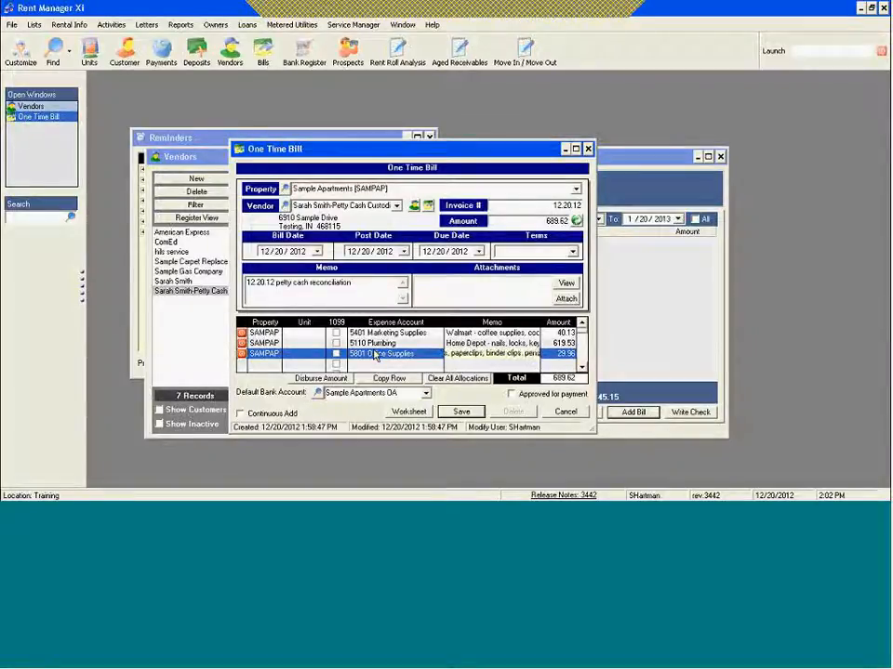
key("Tab")
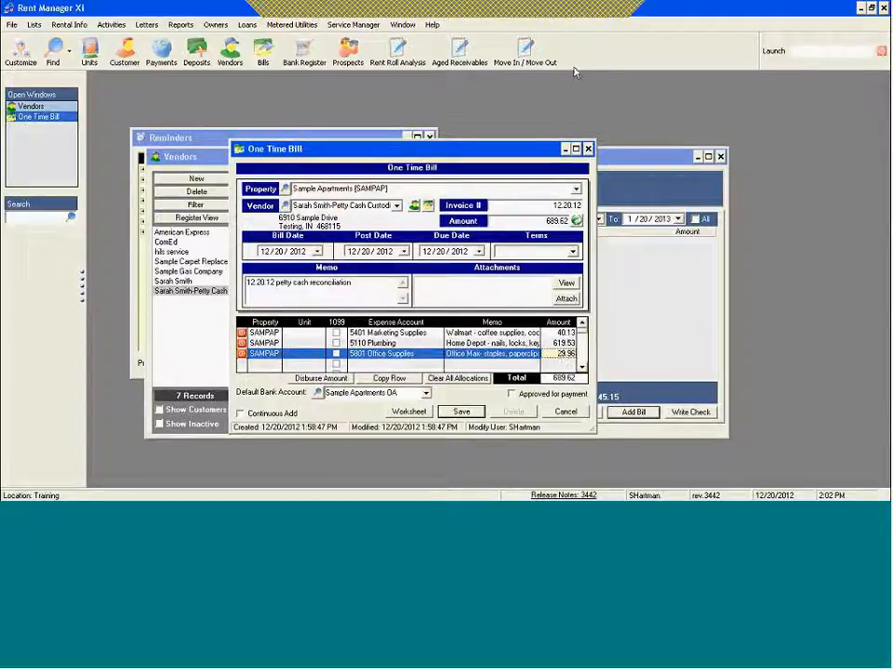
Step: Switch to the Excel Reconciliation sheet and check the Office Max amount and the total expenses against the bill
left_click(589, 10)
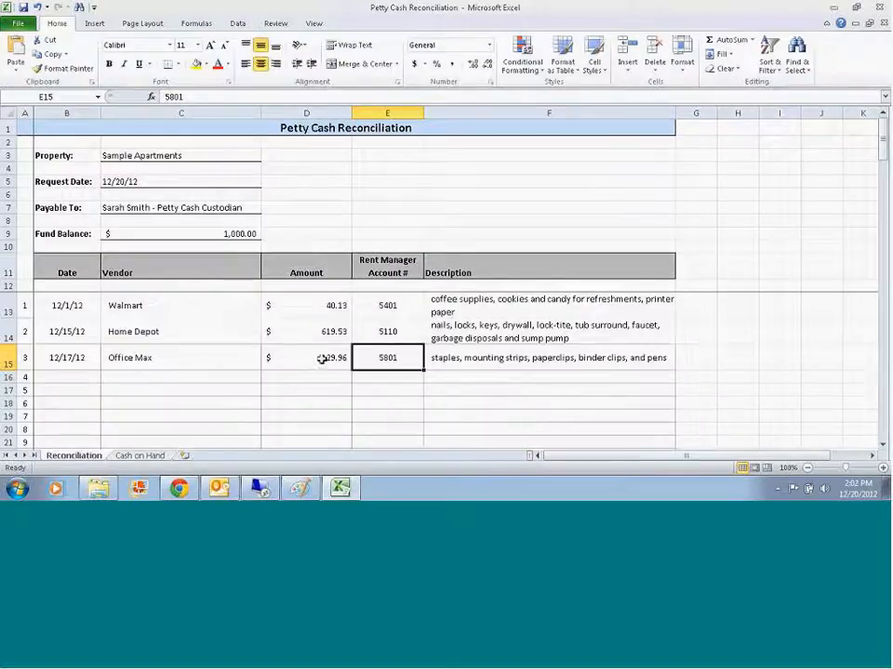
left_click(311, 431)
scroll(355, 377, "down", 4)
scroll(355, 378, "down", 1)
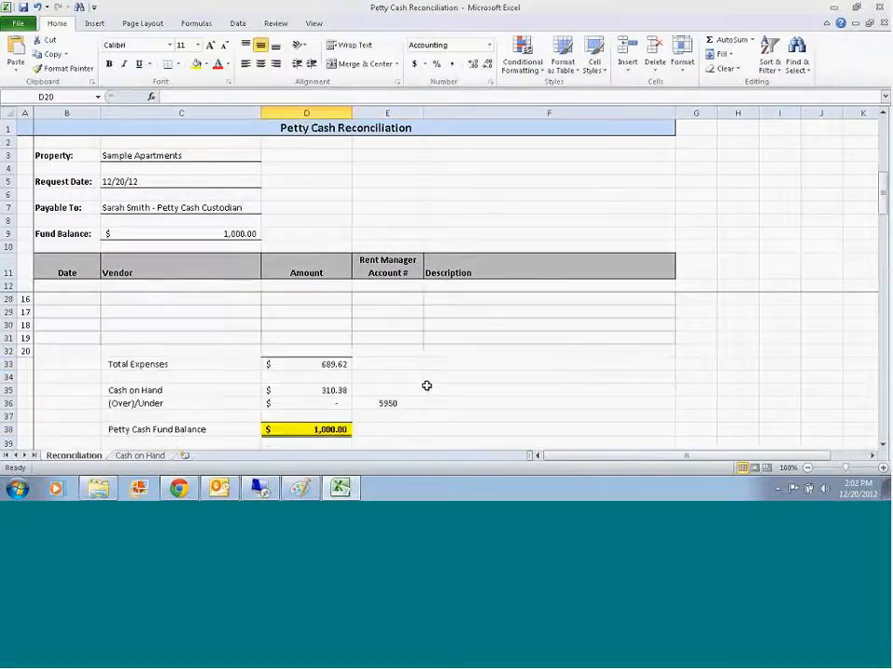
Step: Return to Rent Manager, save the petty cash one-time bill and close the Bill Center
left_click(259, 488)
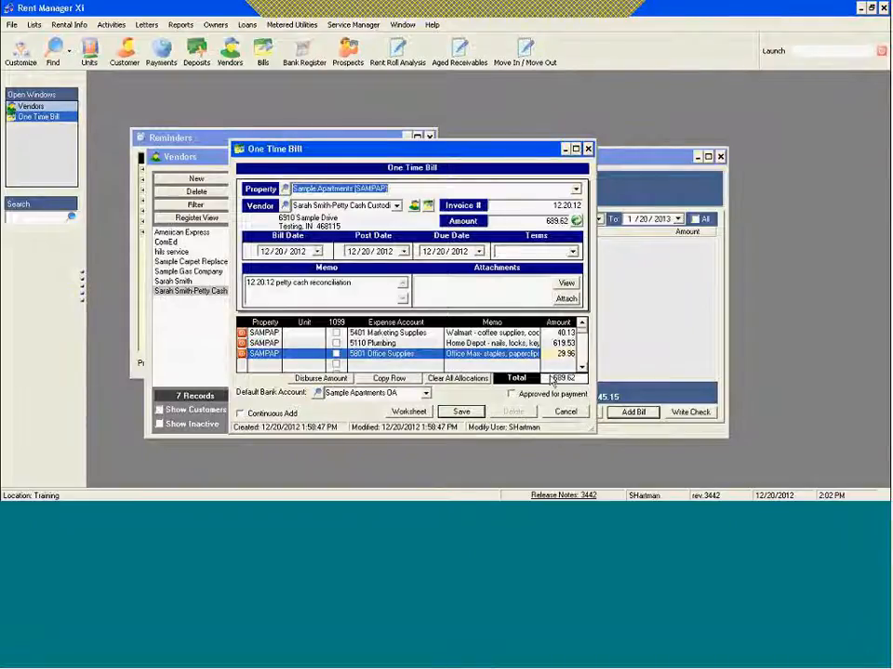
left_click(449, 416)
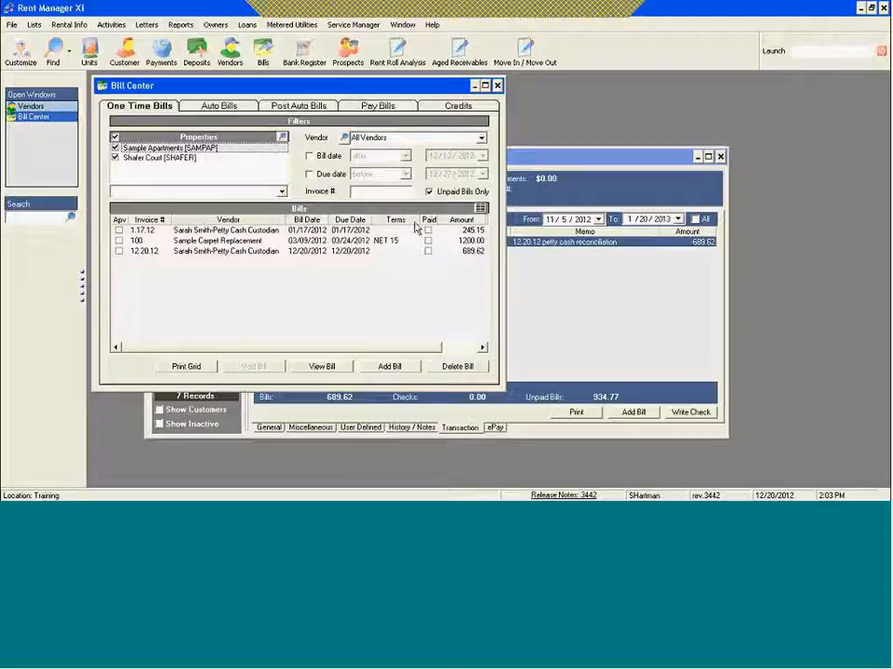
left_click(498, 85)
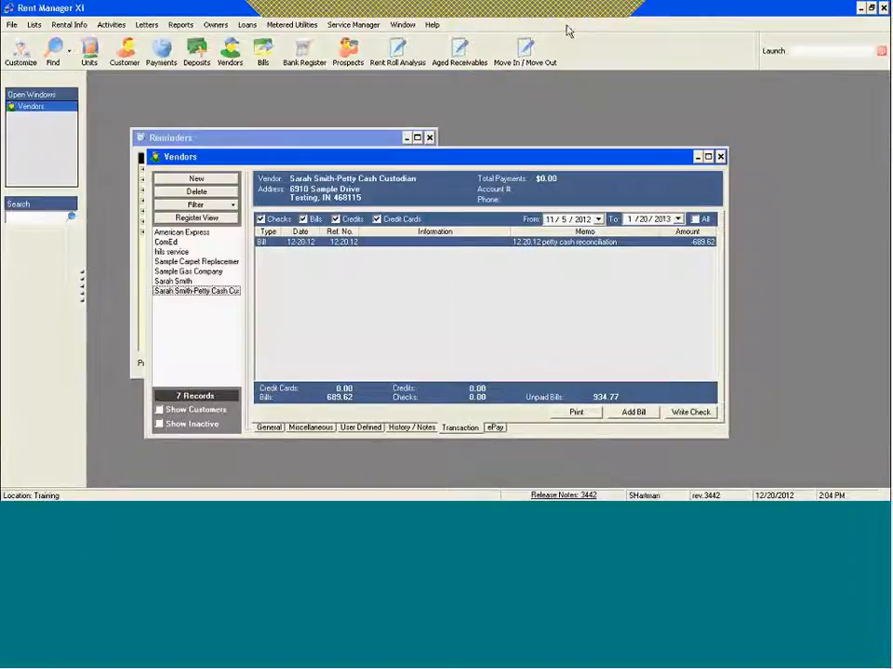